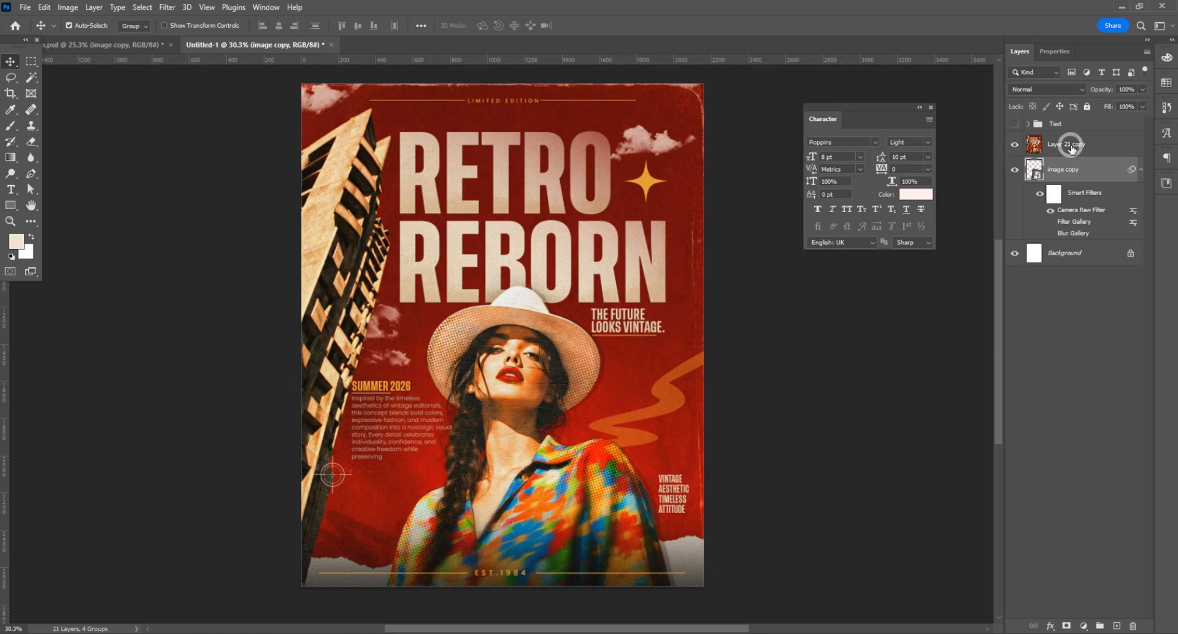
Step: Delete the flattened poster layer and the image copy layer, keeping the hidden Text group and the Background
left_click(1070, 146)
key("Delete")
key("Delete")
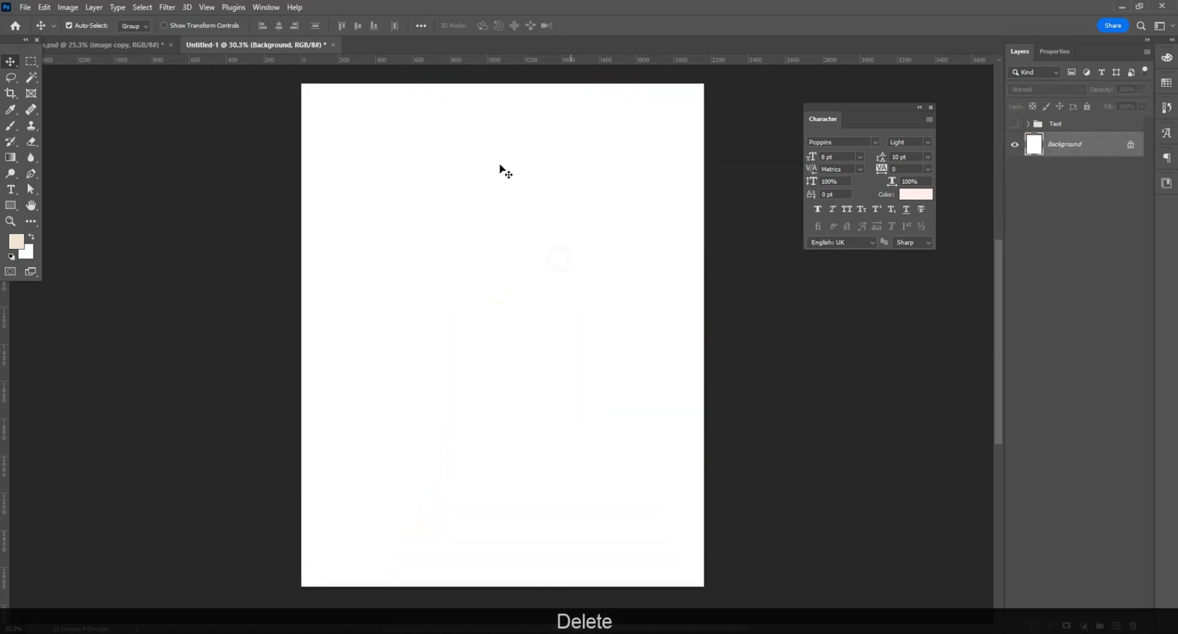
Step: Open Image.png, bring its picture into the poster document as a new layer, and close the source file
left_click(24, 7)
left_click(190, 118)
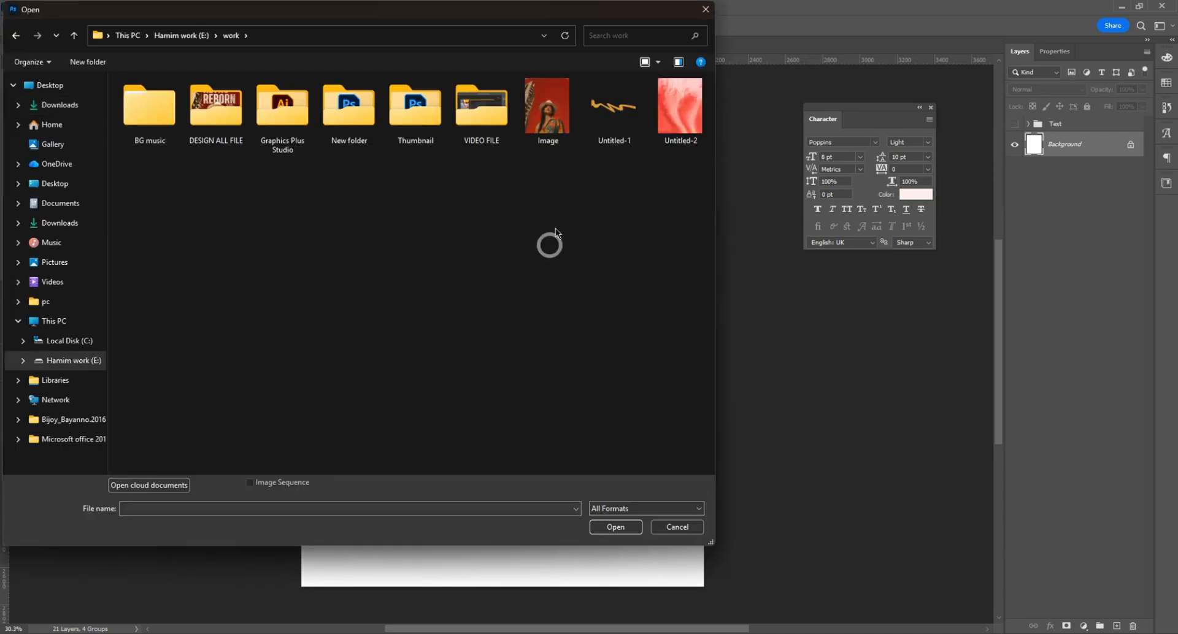
double_click(537, 140)
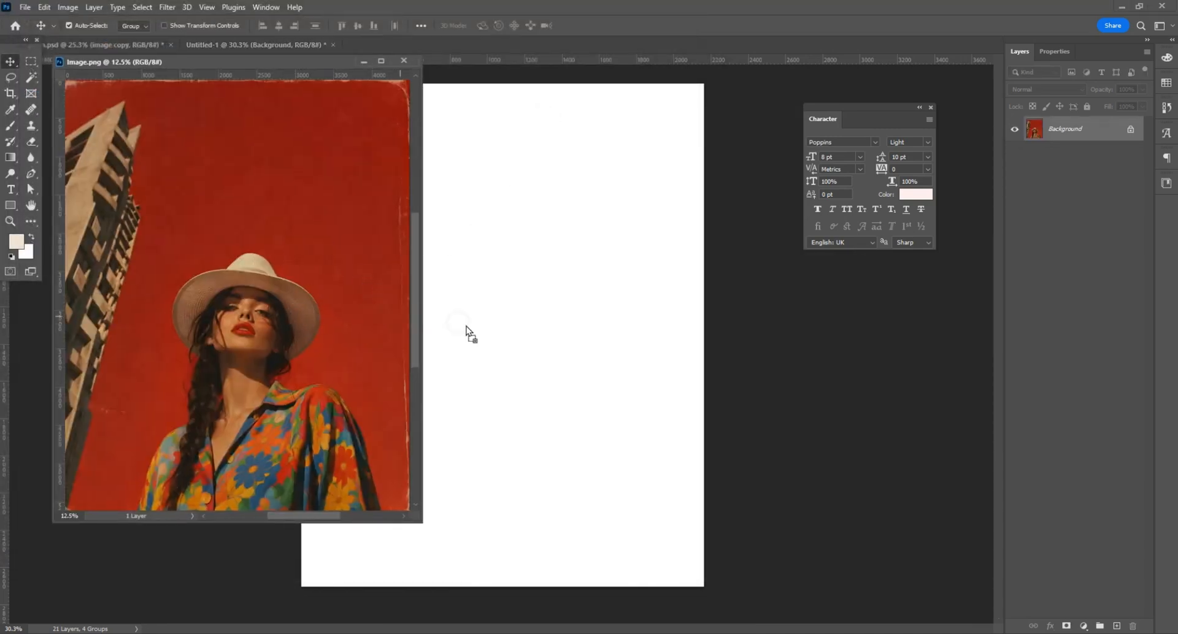
left_click(404, 60)
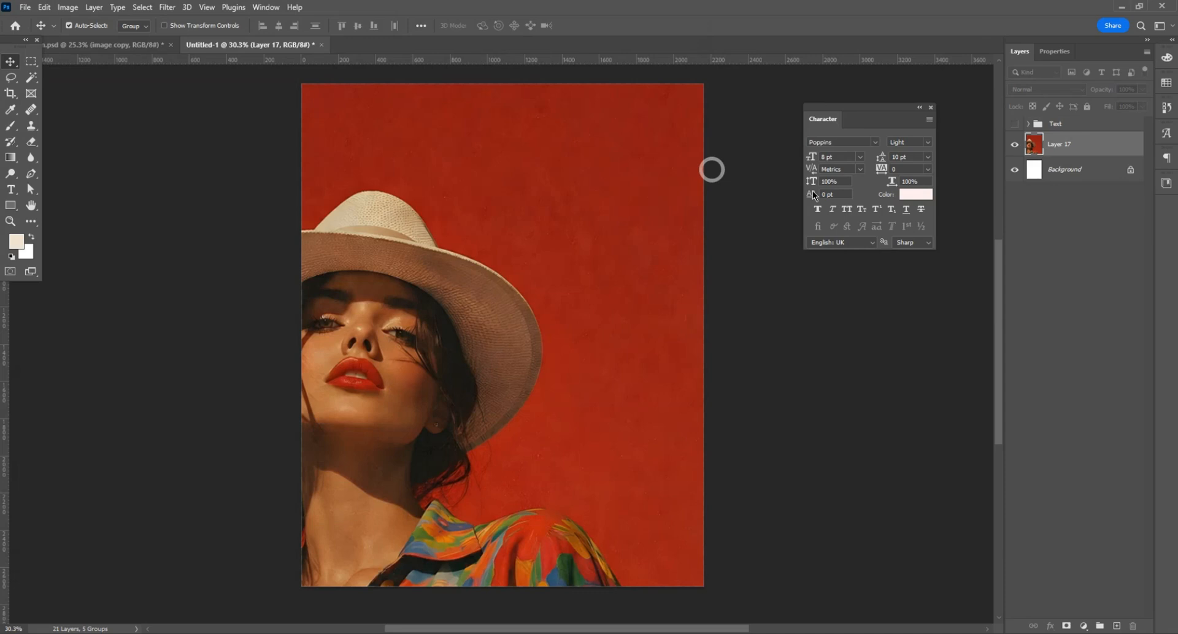
Step: Convert the photo layer to a Smart Object, scale it to 48.13% and position it to fill the poster canvas
right_click(1065, 137)
left_click(986, 284)
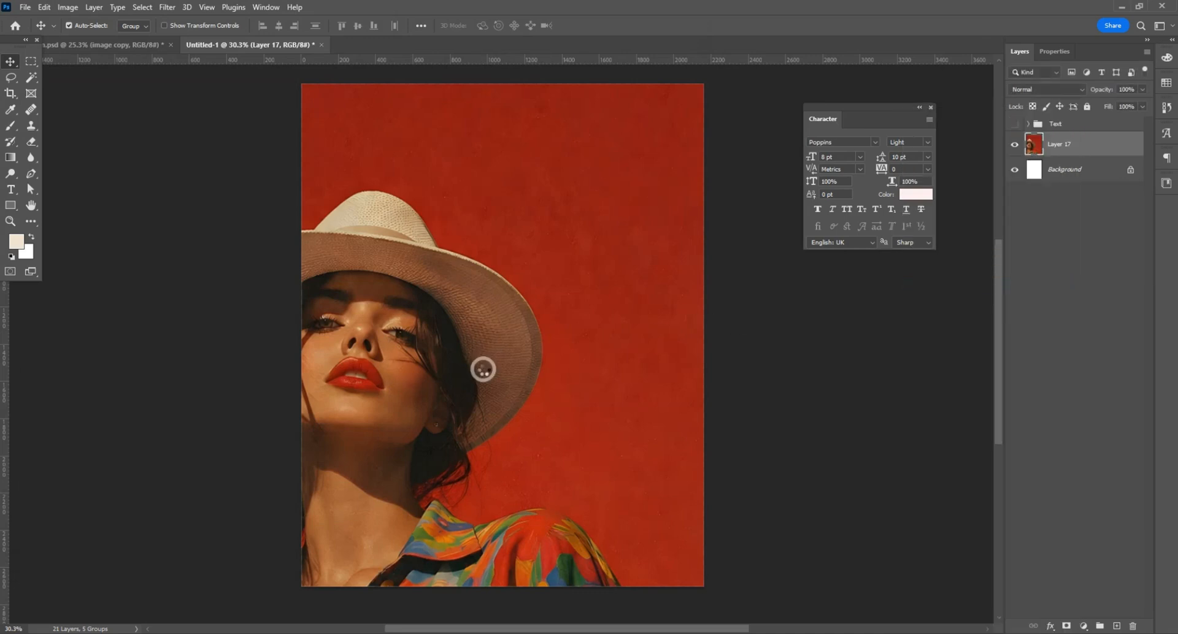
key("ctrl+t")
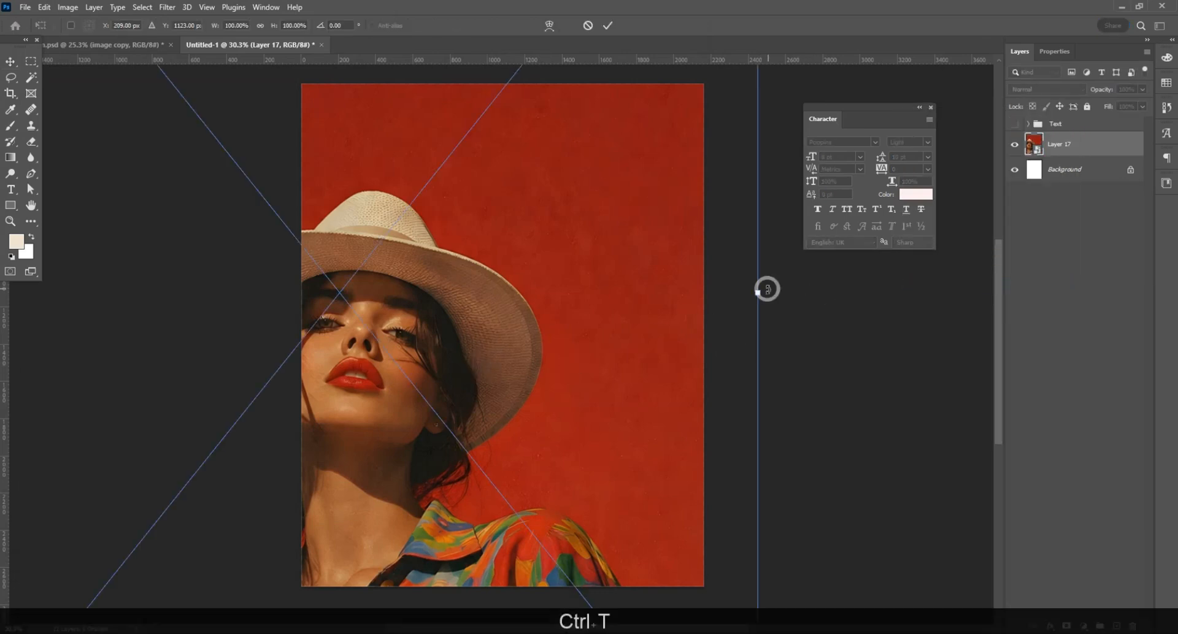
left_click_drag(764, 287, 707, 291)
scroll(659, 291, "down", 2)
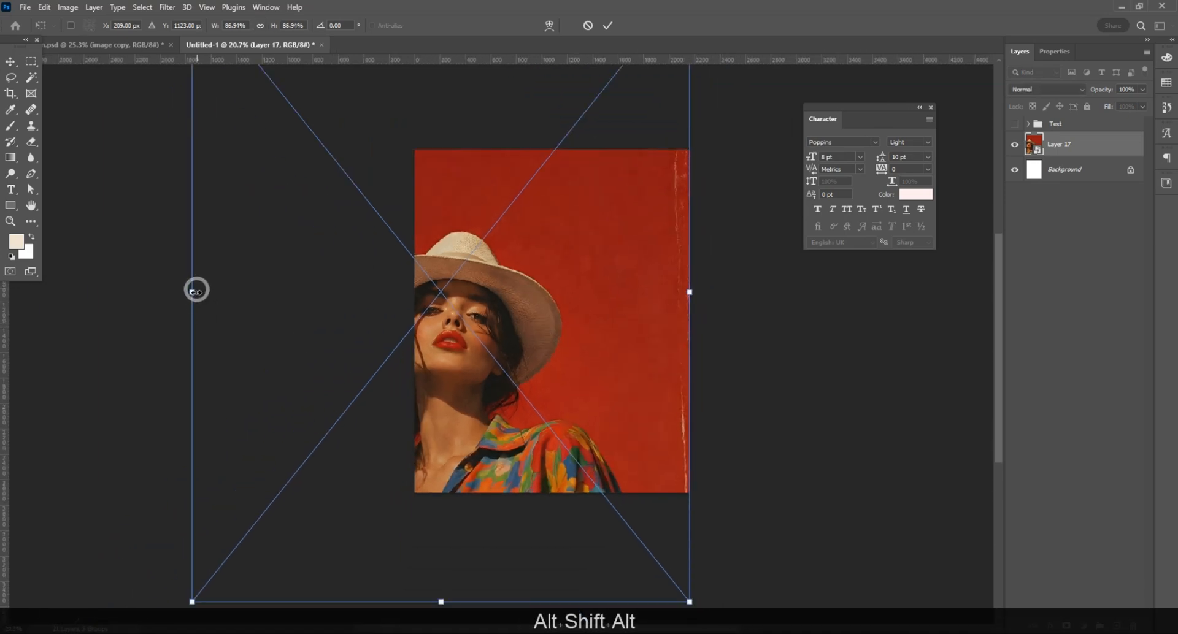
left_click_drag(192, 291, 414, 292)
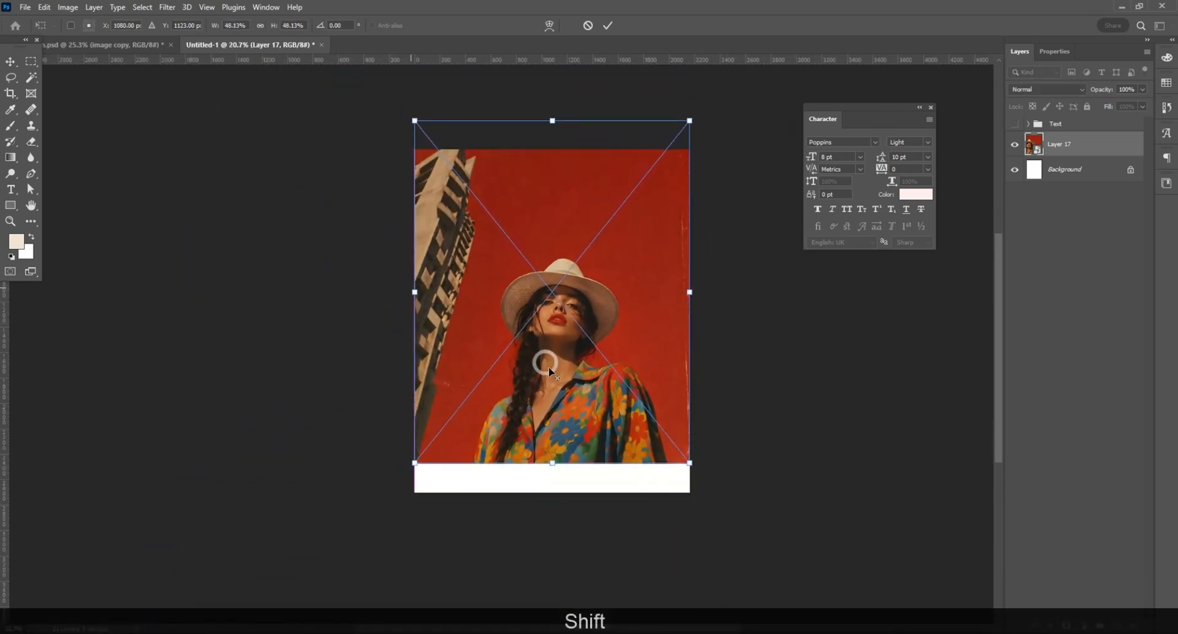
scroll(548, 367, "up", 1)
left_click_drag(565, 441, 579, 481)
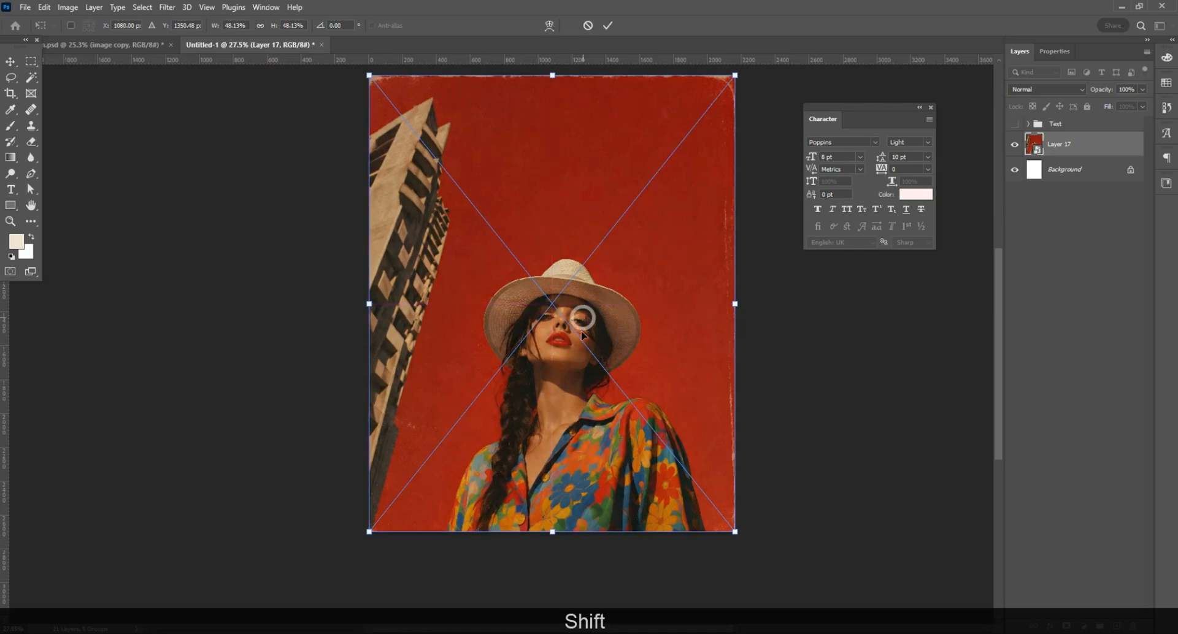
key("Return")
scroll(631, 339, "up", 1)
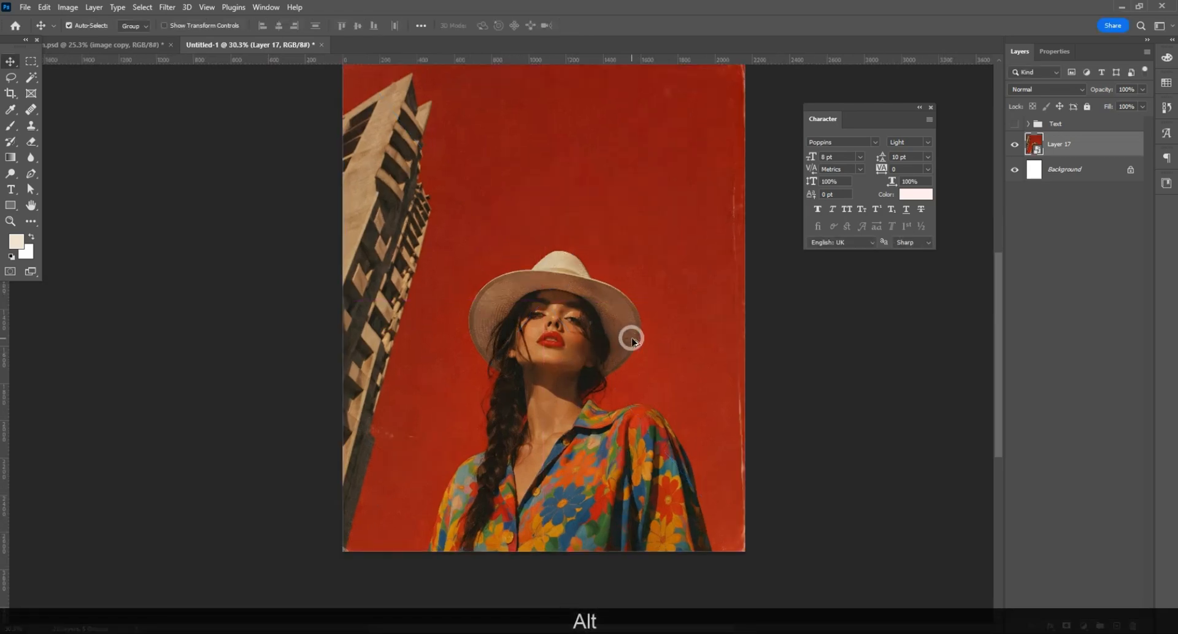
scroll(365, 233, "up", 1)
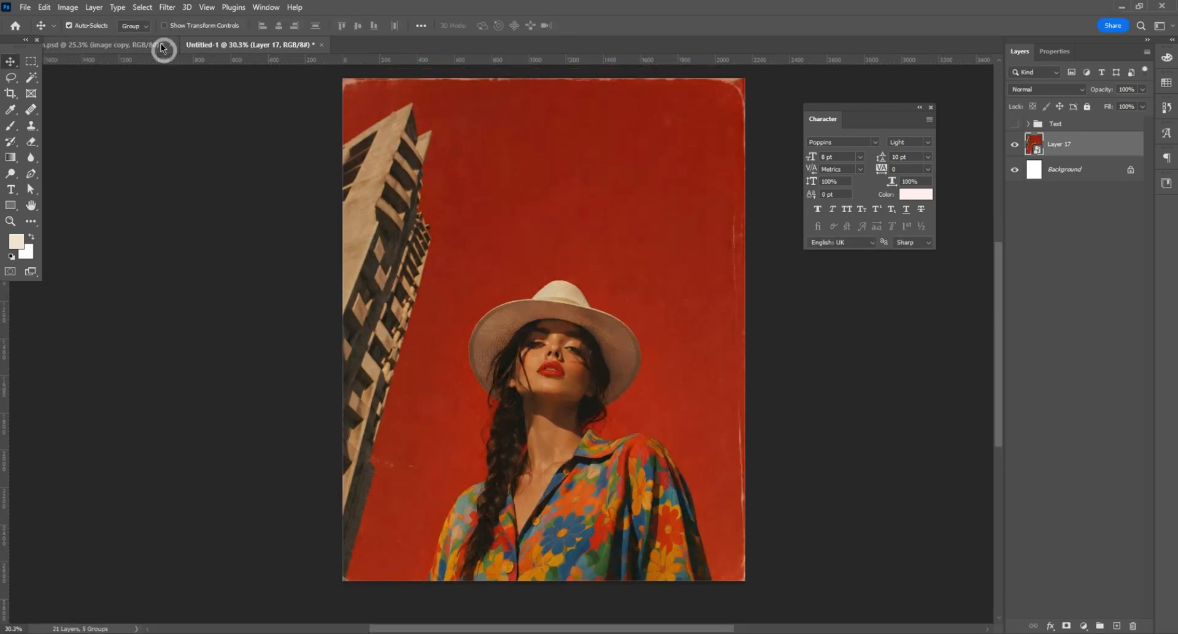
Step: In the Camera Raw Filter with before/after view, set Exposure +0.20, Contrast +24, Highlights +45, Shadows +21, Whites +36, Blacks +34 and Texture +17
left_click(167, 7)
left_click(184, 105)
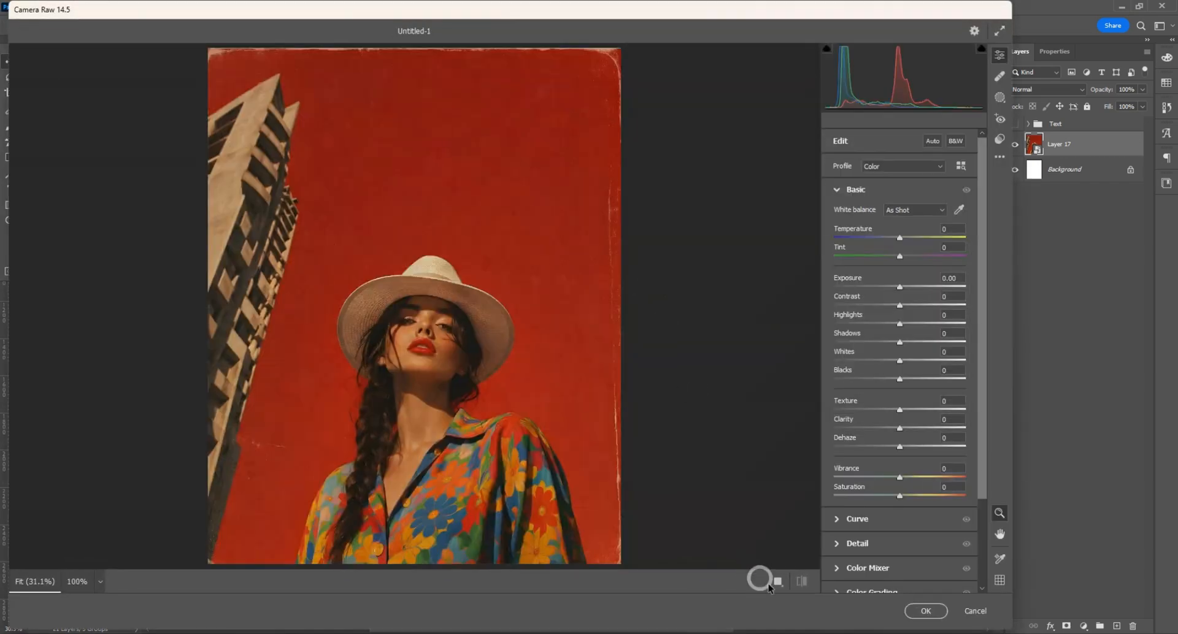
left_click(743, 580)
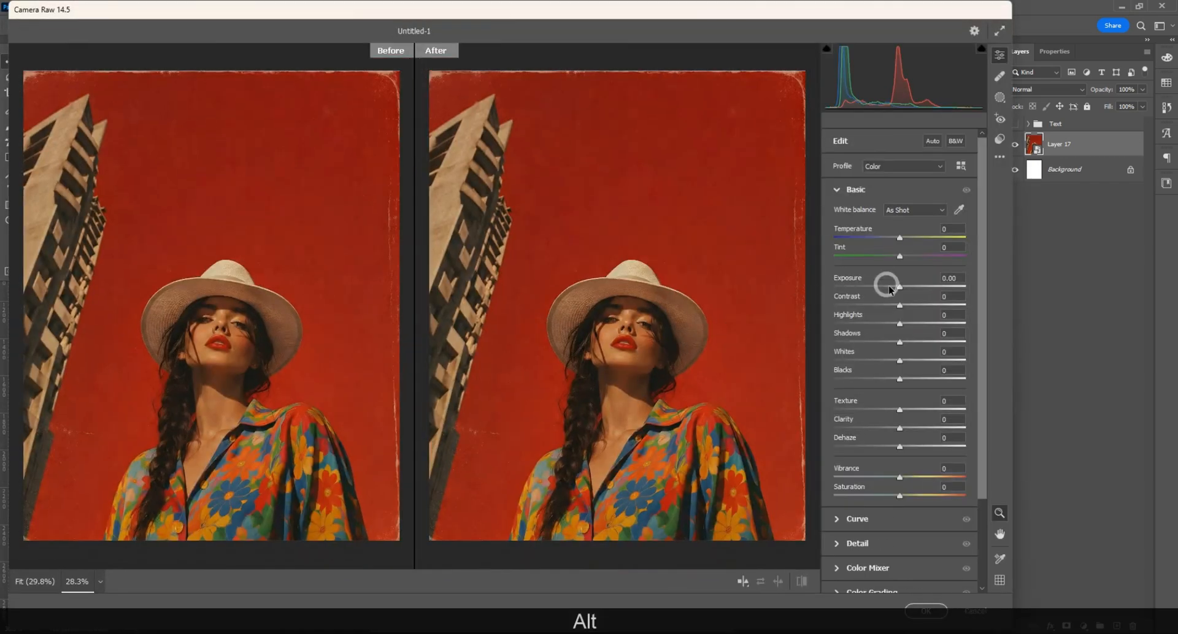
left_click_drag(900, 286, 902, 286)
left_click_drag(900, 306, 915, 306)
left_click_drag(900, 324, 925, 323)
left_click_drag(900, 342, 911, 410)
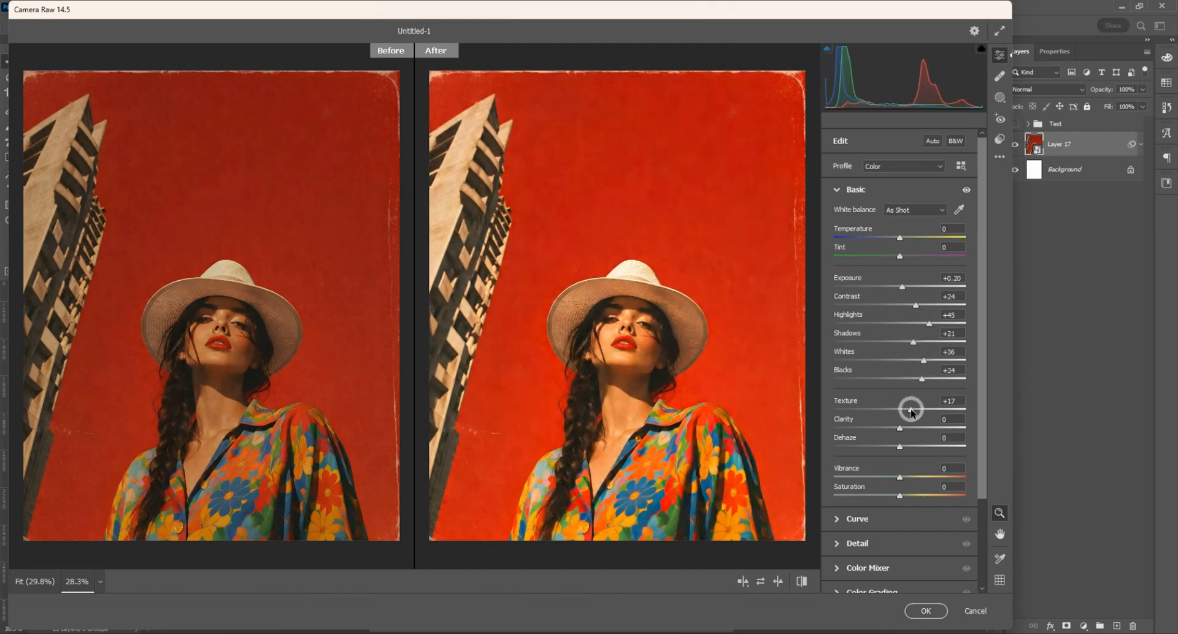
Step: Raise the midtone luminance slightly and the shadow luminance to 3 in Color Grading, apply the filter and compare before and after
left_click(865, 545)
left_click(868, 396)
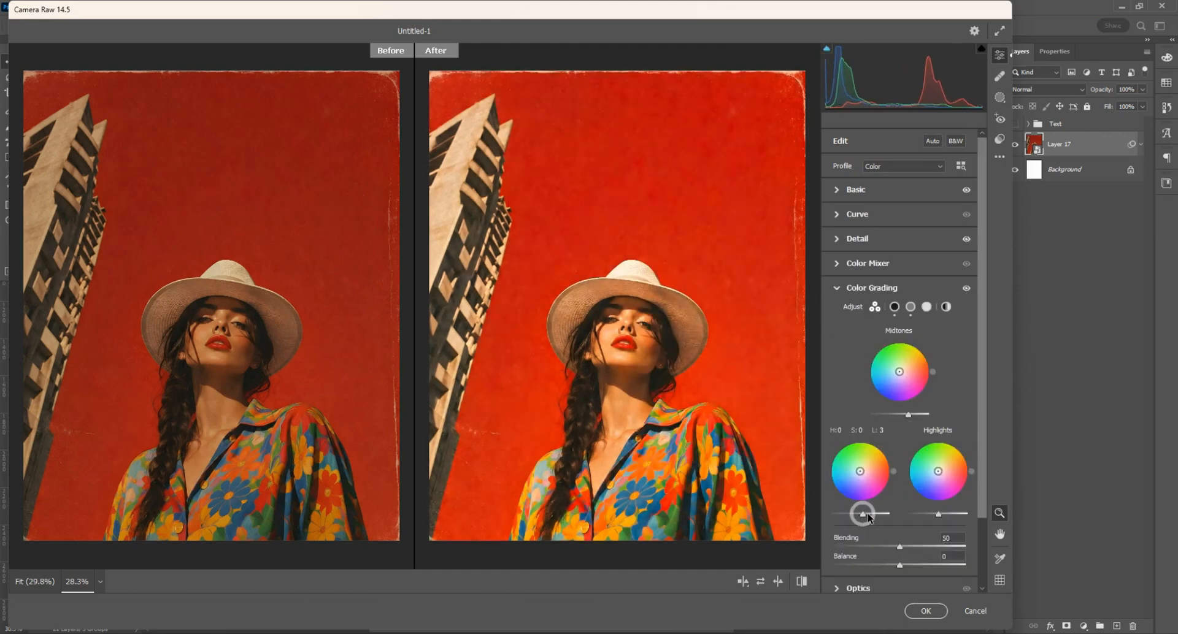
left_click(862, 264)
left_click(925, 611)
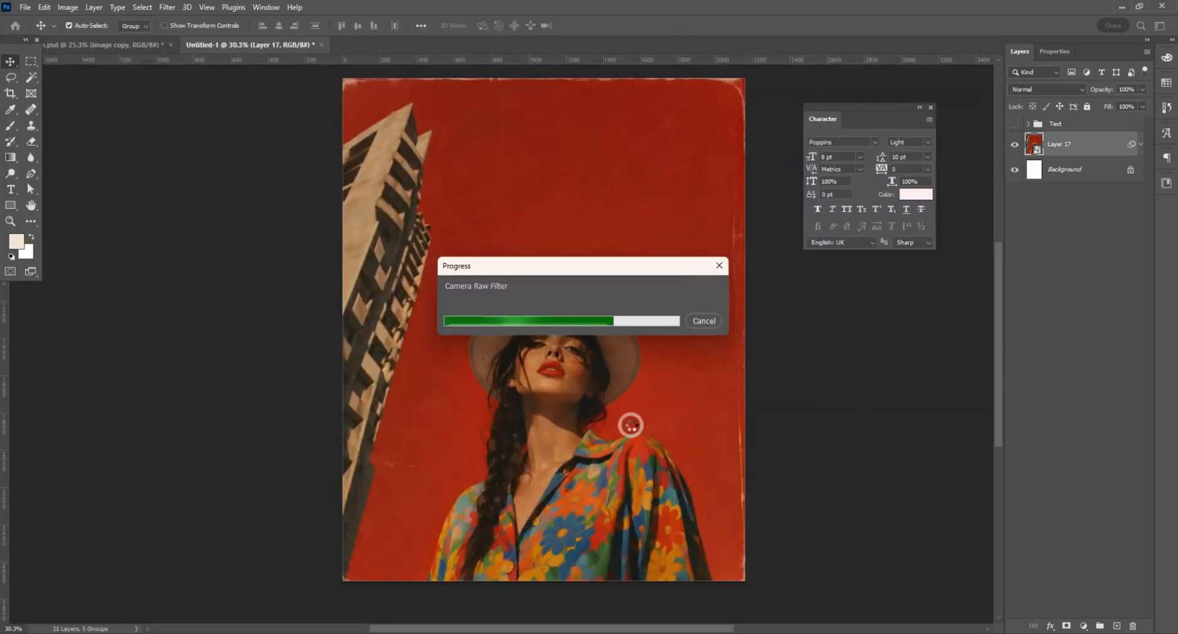
left_click(1040, 169)
left_click(1040, 169)
left_click(1039, 169)
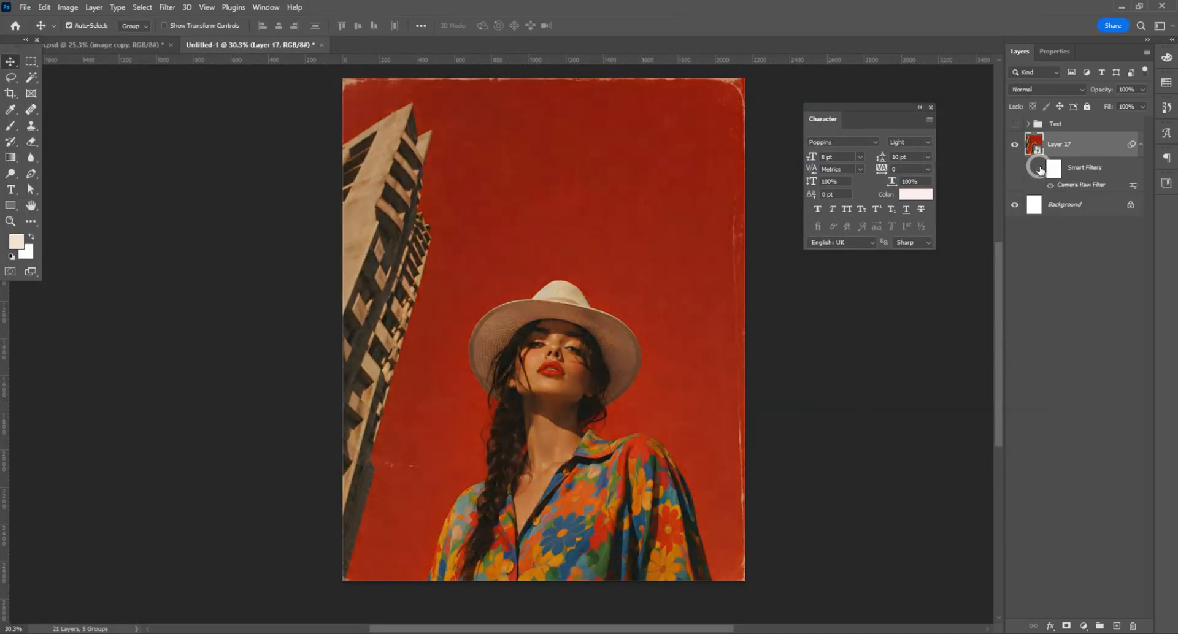
left_click(1040, 169)
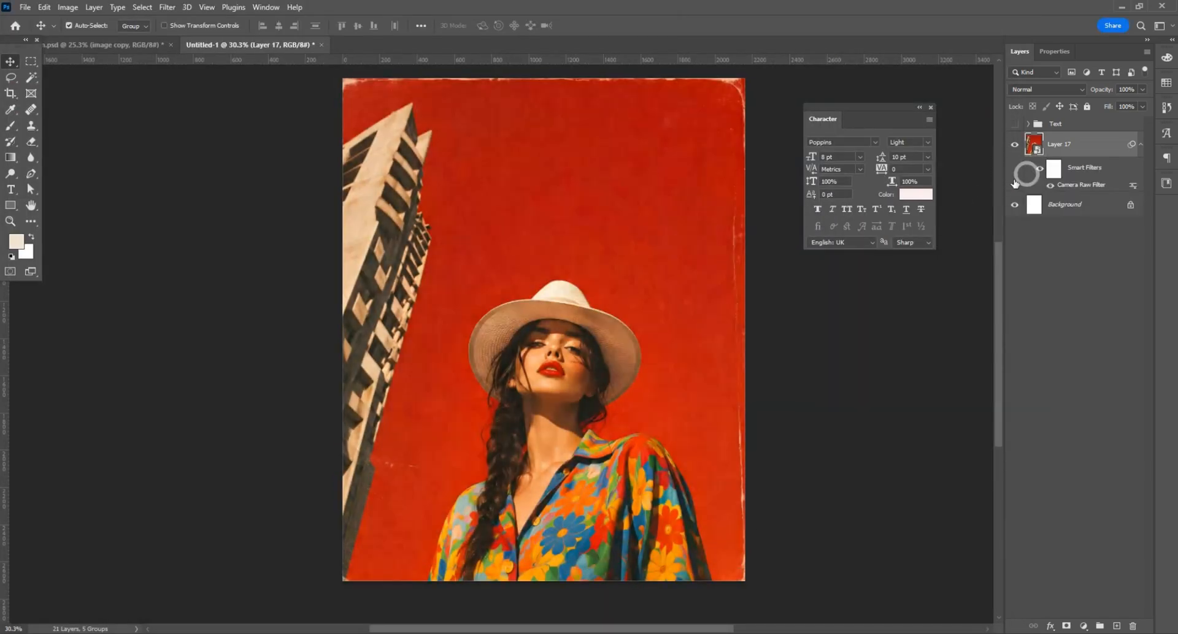
Step: Convert the filtered photo layer to a new Smart Object and rasterize it into a plain pixel layer
right_click(1067, 149)
left_click(941, 216)
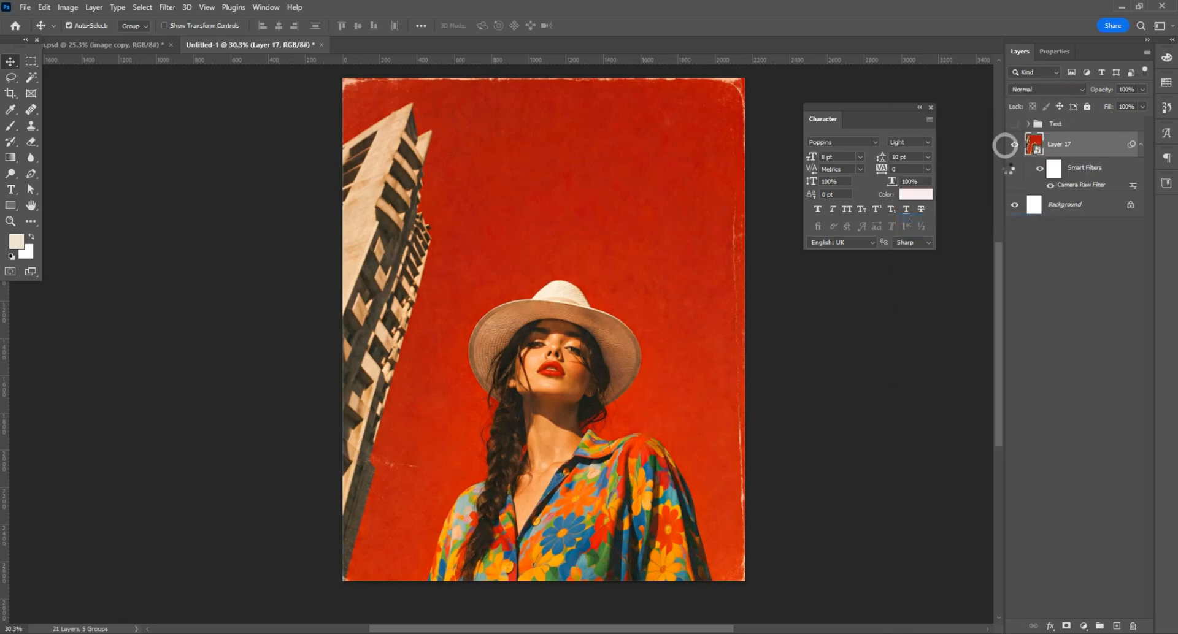
right_click(1061, 149)
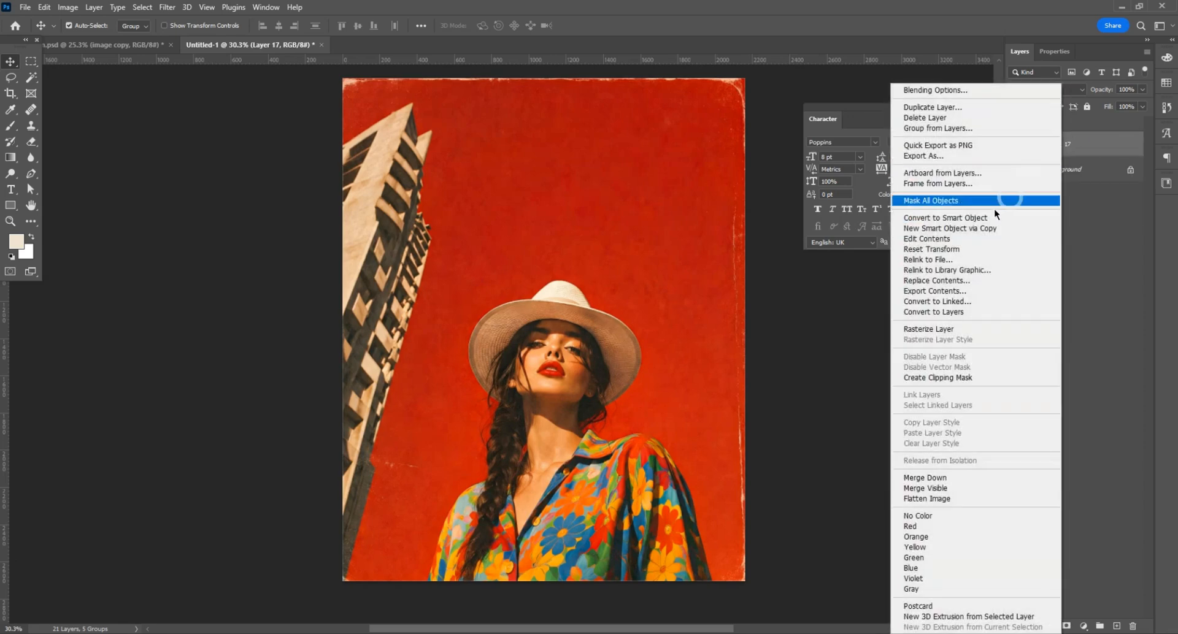
left_click(927, 329)
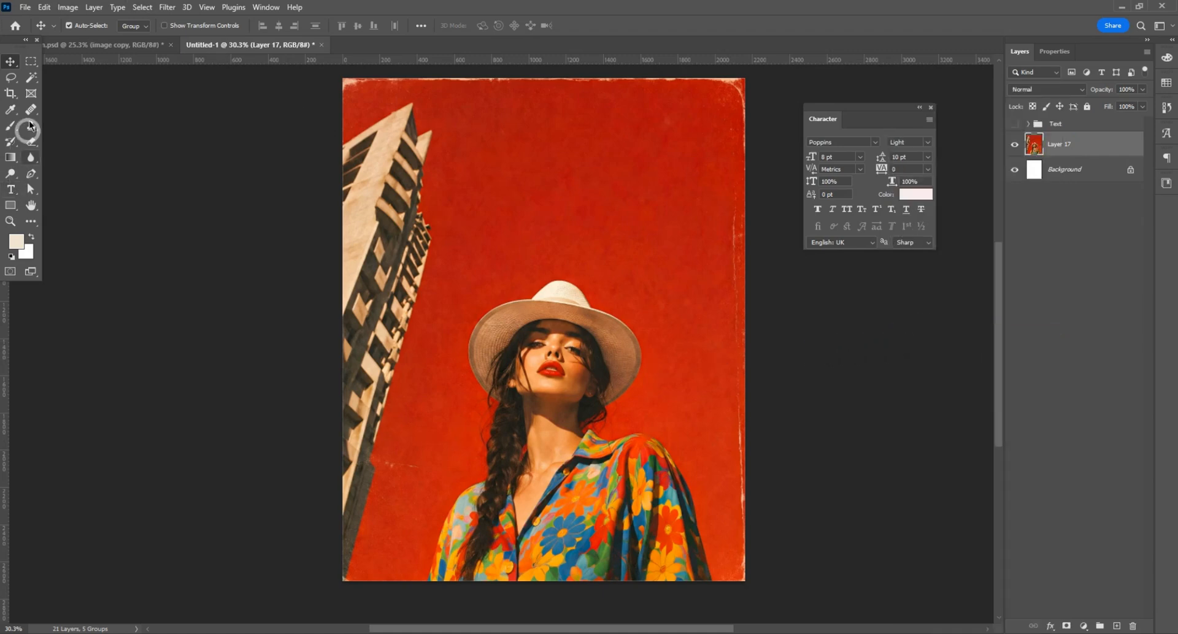
Step: Select the woman with the Object Selection tool in Lasso mode, copy her to a new layer and name it image
left_click_drag(31, 78, 61, 102)
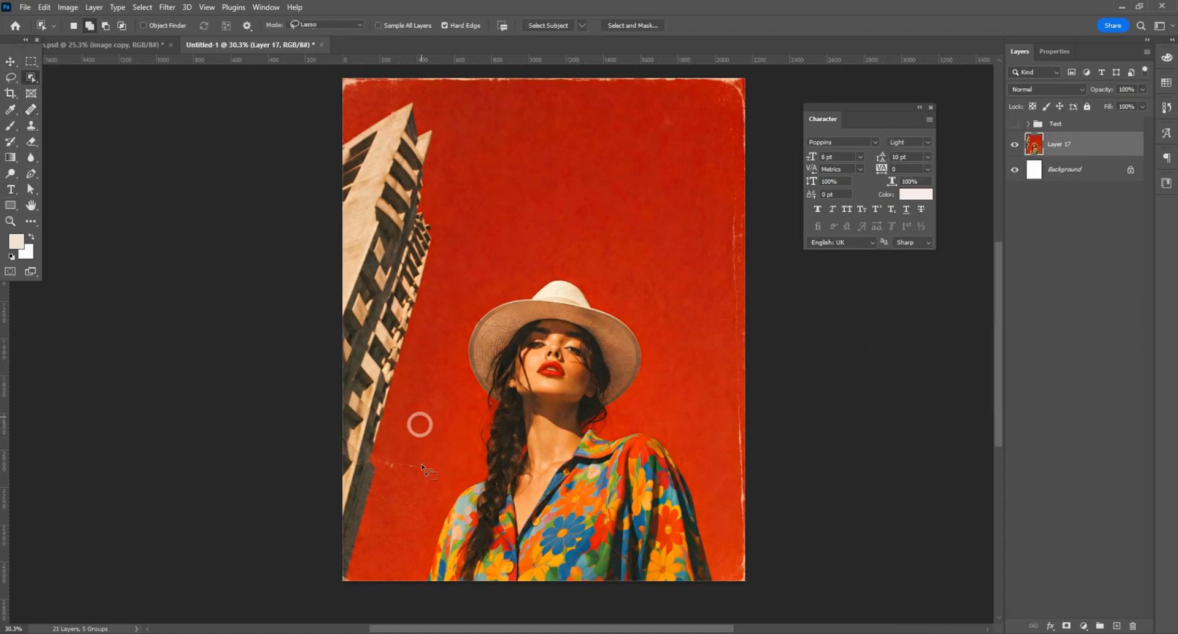
mouse_move(432, 545)
left_mouse_down()
mouse_move(439, 504)
mouse_move(462, 486)
left_mouse_up()
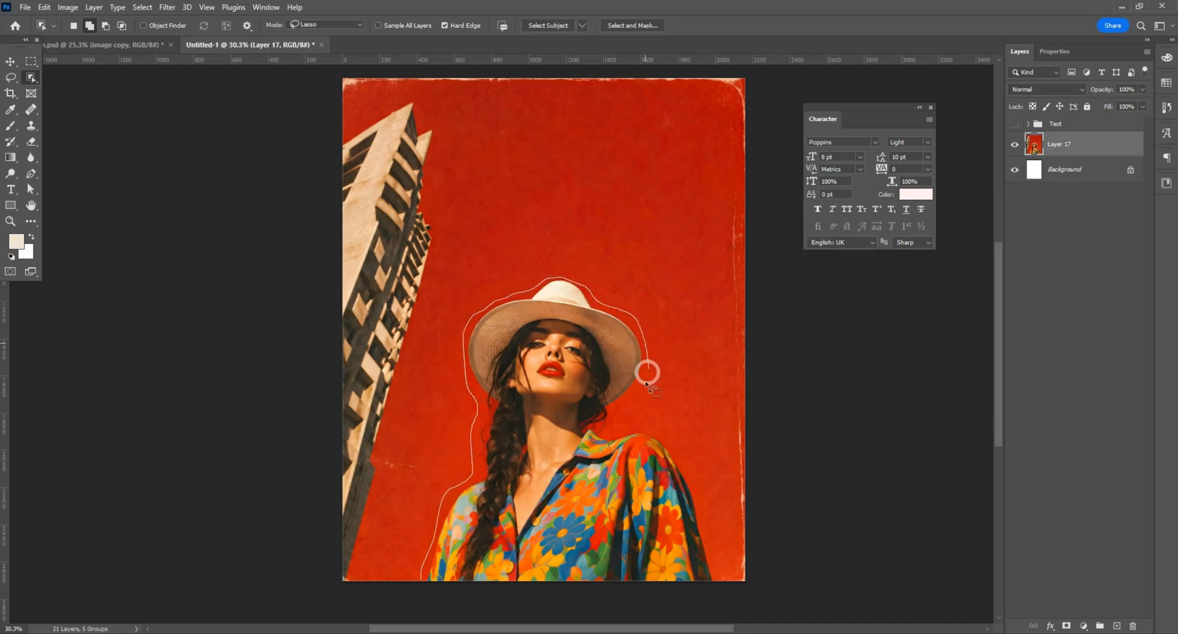
mouse_move(645, 382)
left_mouse_down()
mouse_move(621, 420)
mouse_move(661, 429)
mouse_move(710, 542)
mouse_move(714, 591)
mouse_move(423, 590)
left_mouse_up()
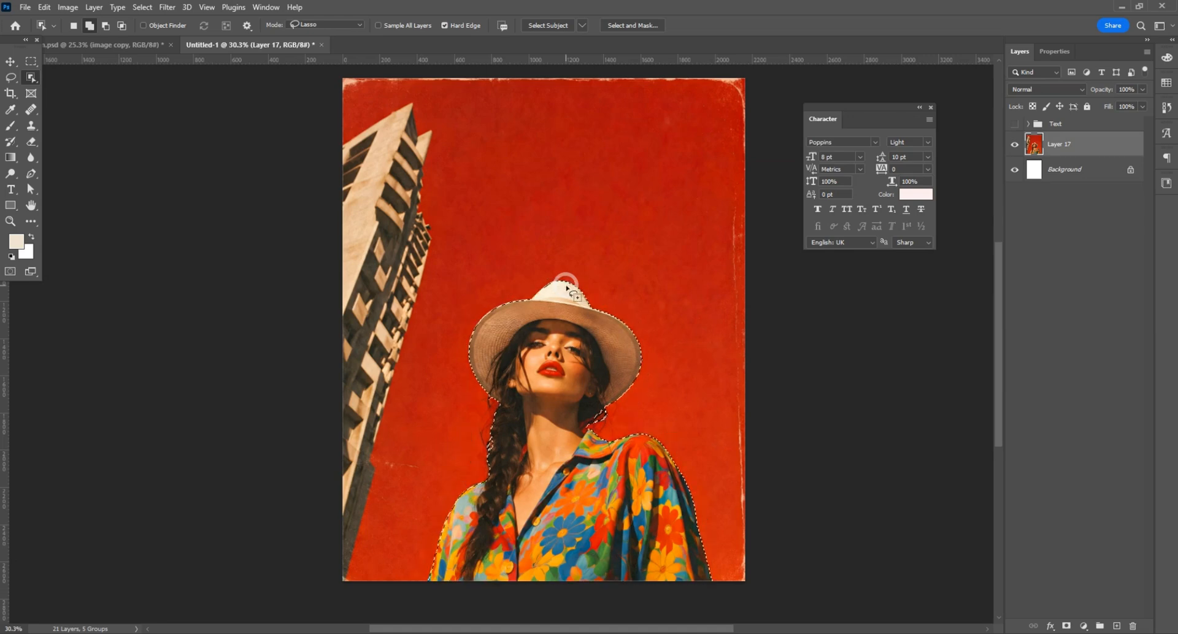
key("ctrl+j")
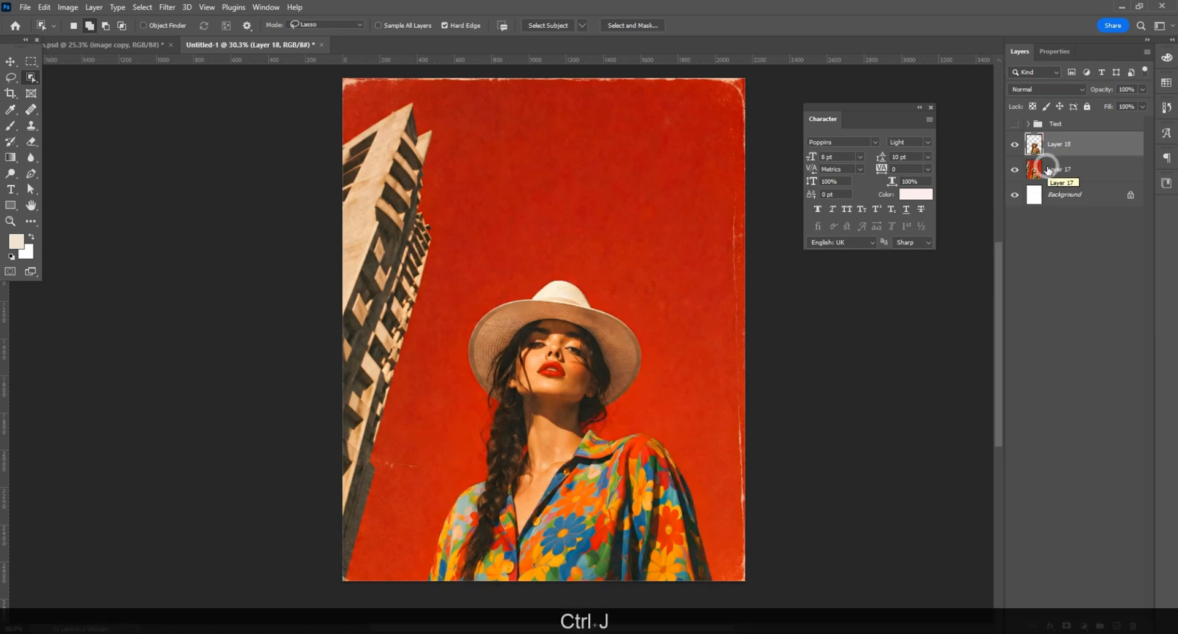
type("image")
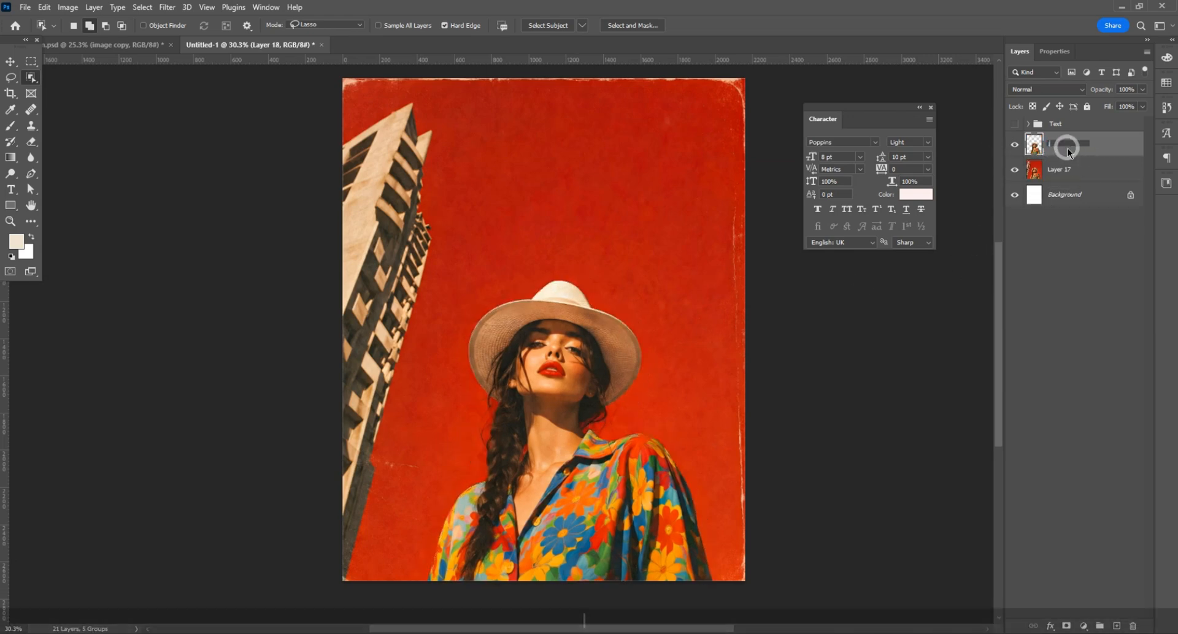
key("Return")
Step: Select the building on the full photo layer with a lasso outline and copy it to its own layer
left_click(1059, 166)
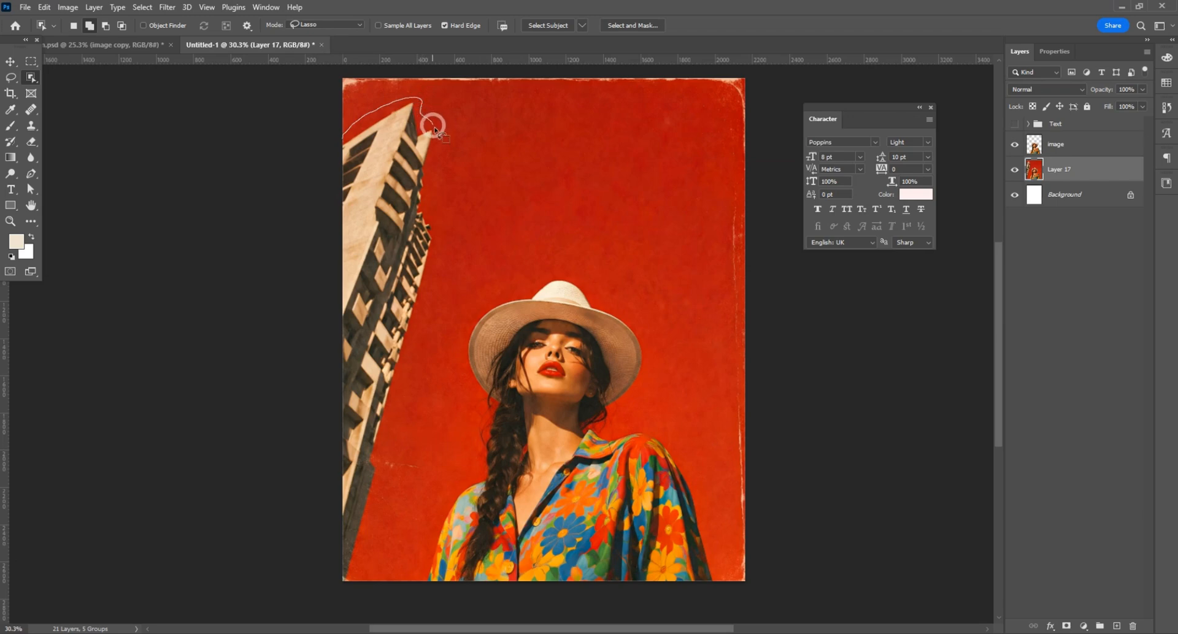
mouse_move(440, 238)
left_mouse_down()
mouse_move(376, 499)
mouse_move(334, 591)
mouse_move(292, 387)
mouse_move(269, 165)
mouse_move(298, 165)
left_mouse_up()
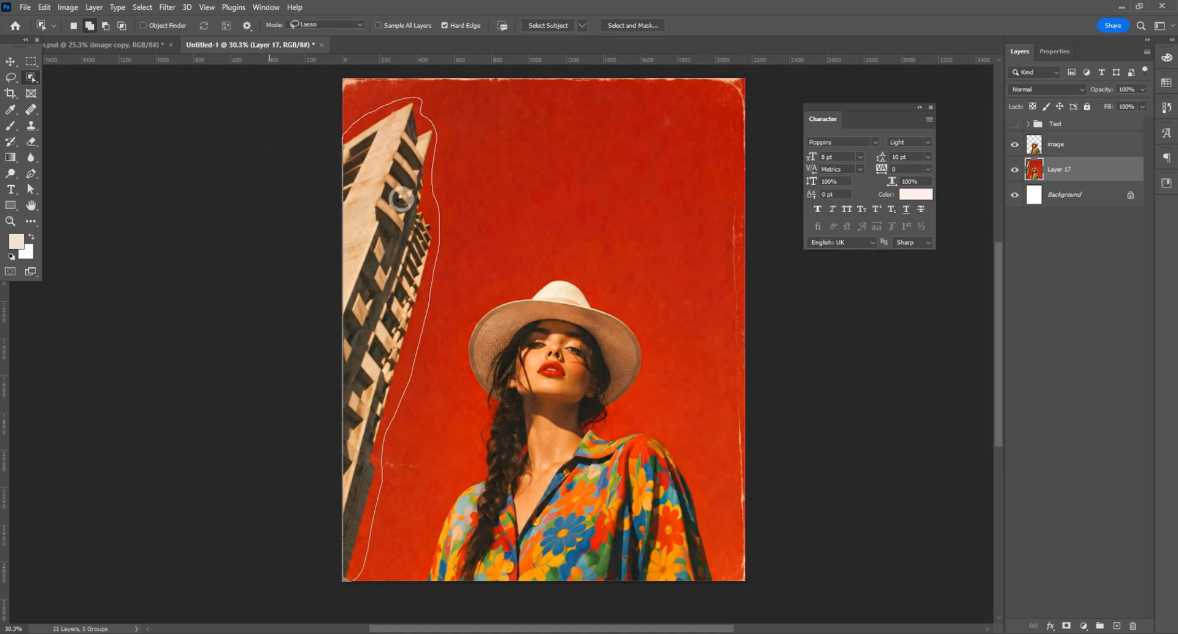
left_click_drag(402, 198, 393, 211)
key("ctrl+j")
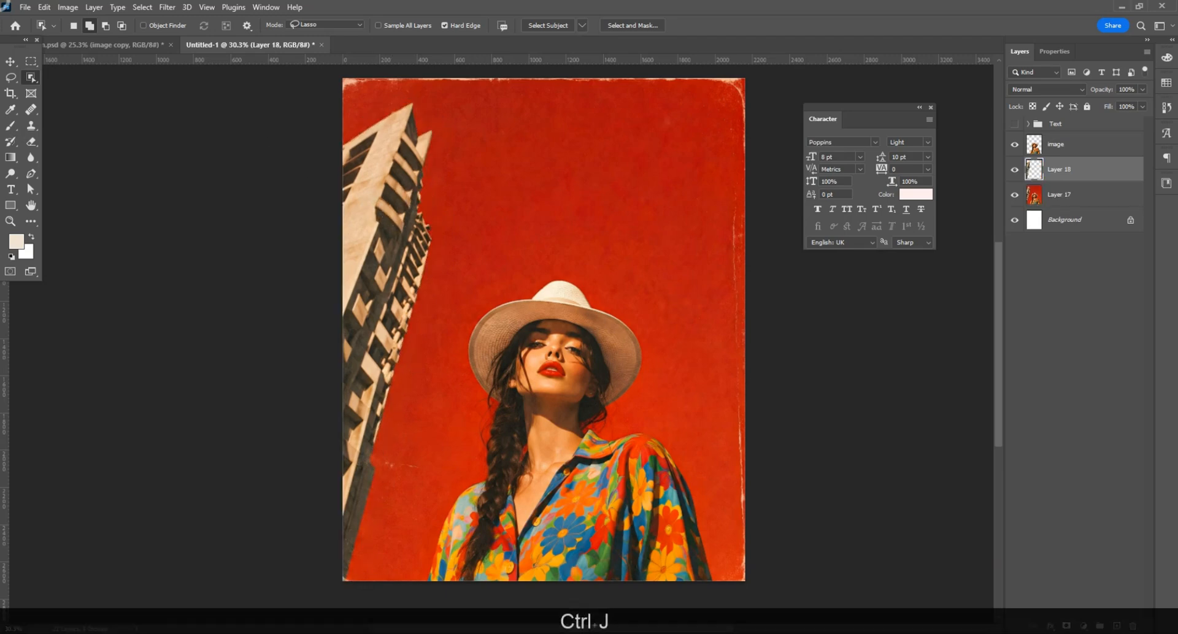
Step: Darken the full photo layer with Levels, using a black input of 56 and a midtone of 1.12
left_click(1066, 195)
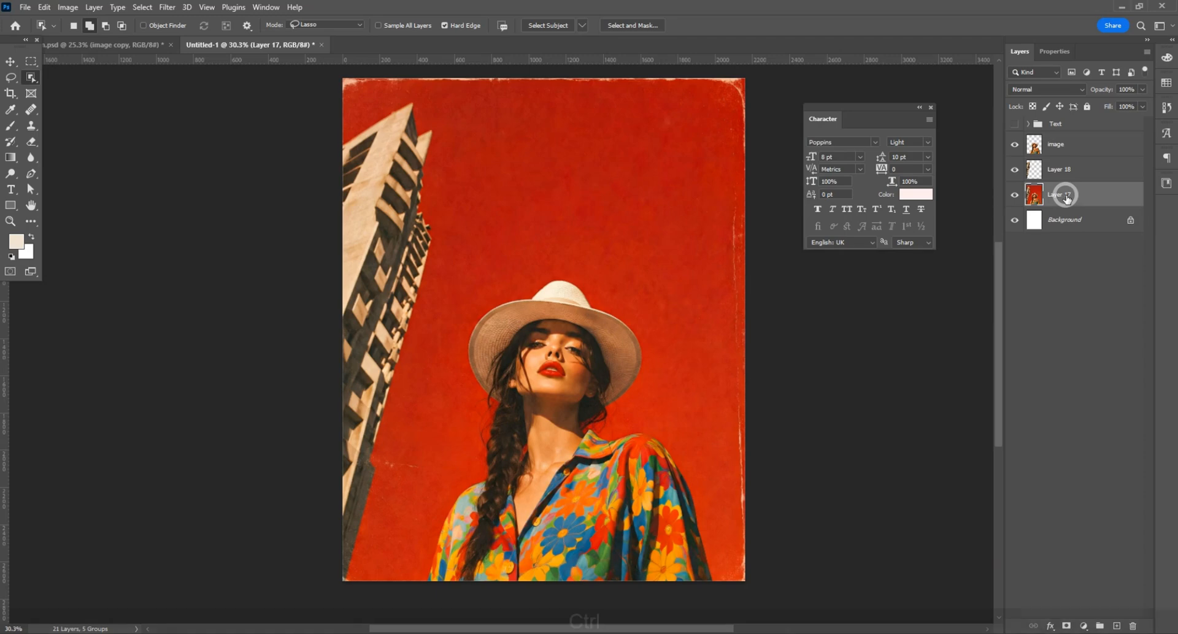
key("ctrl+l")
left_click_drag(832, 387, 940, 390)
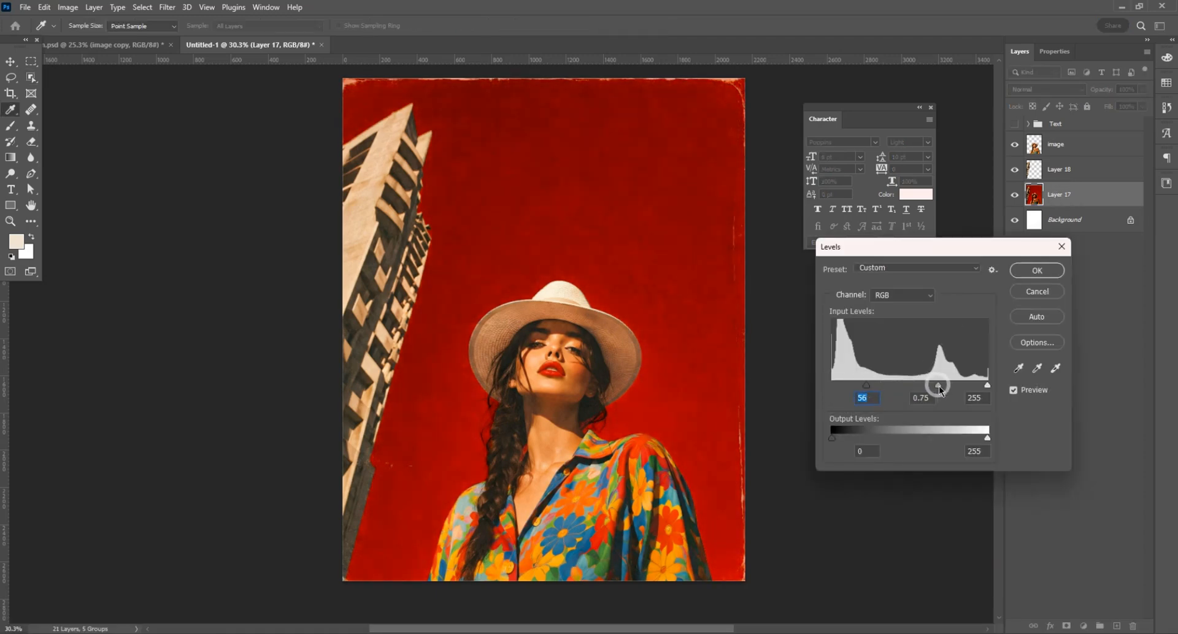
left_click(1041, 268)
key("w")
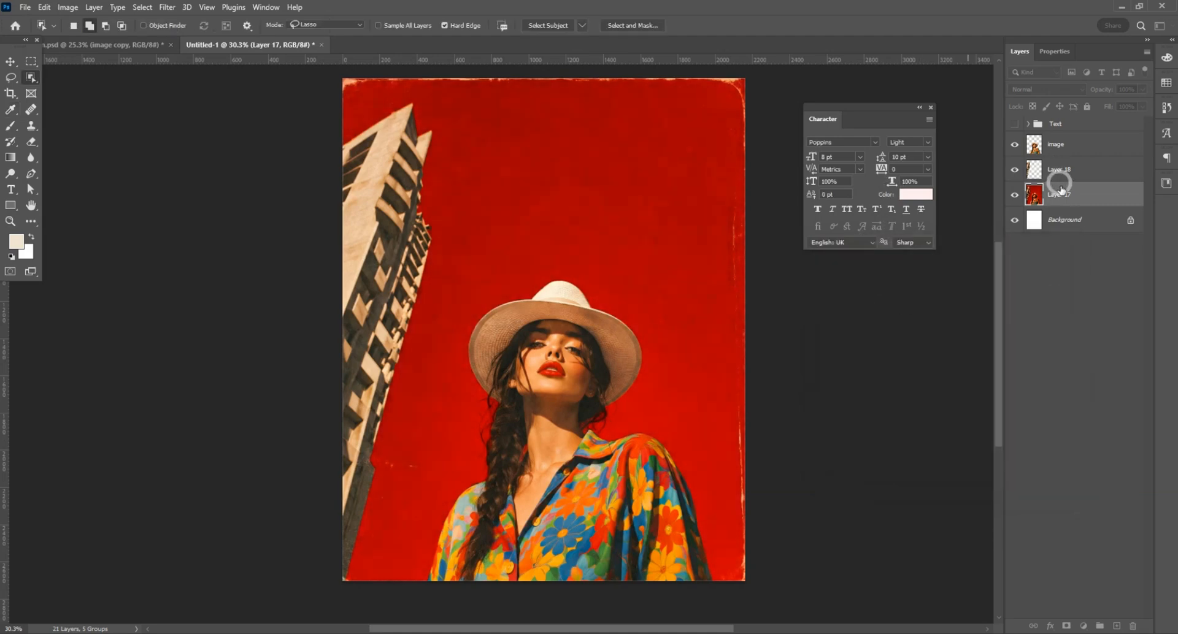
Step: Add a new layer directly above the full photo layer and set the foreground colour to orange #ff4800
left_click(1116, 625)
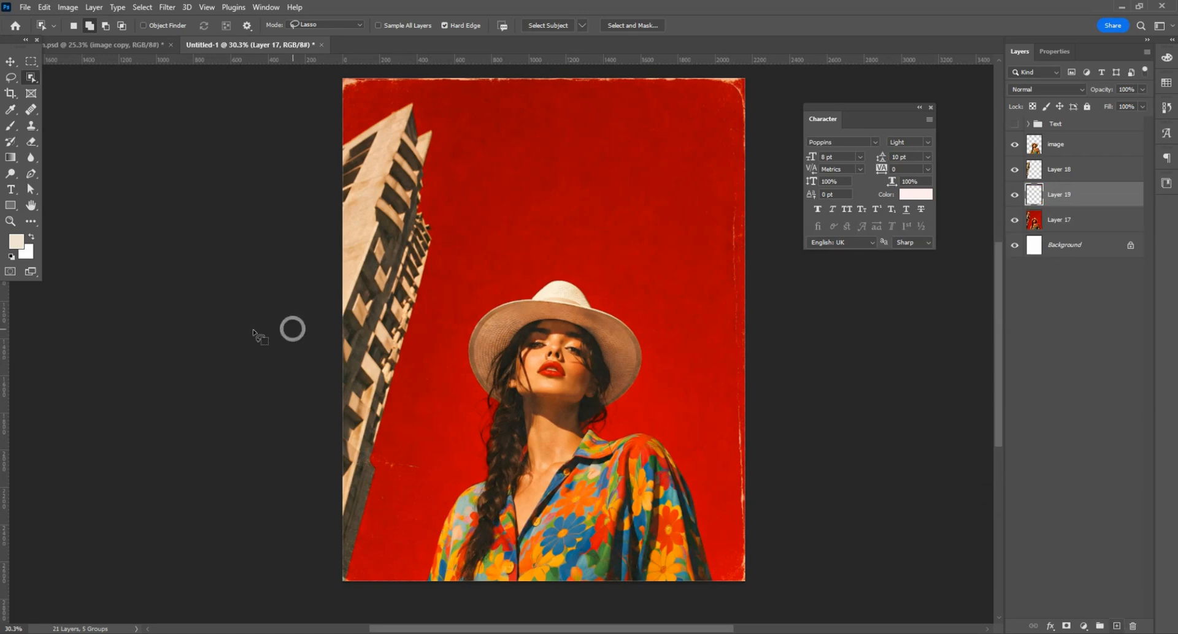
left_click(11, 157)
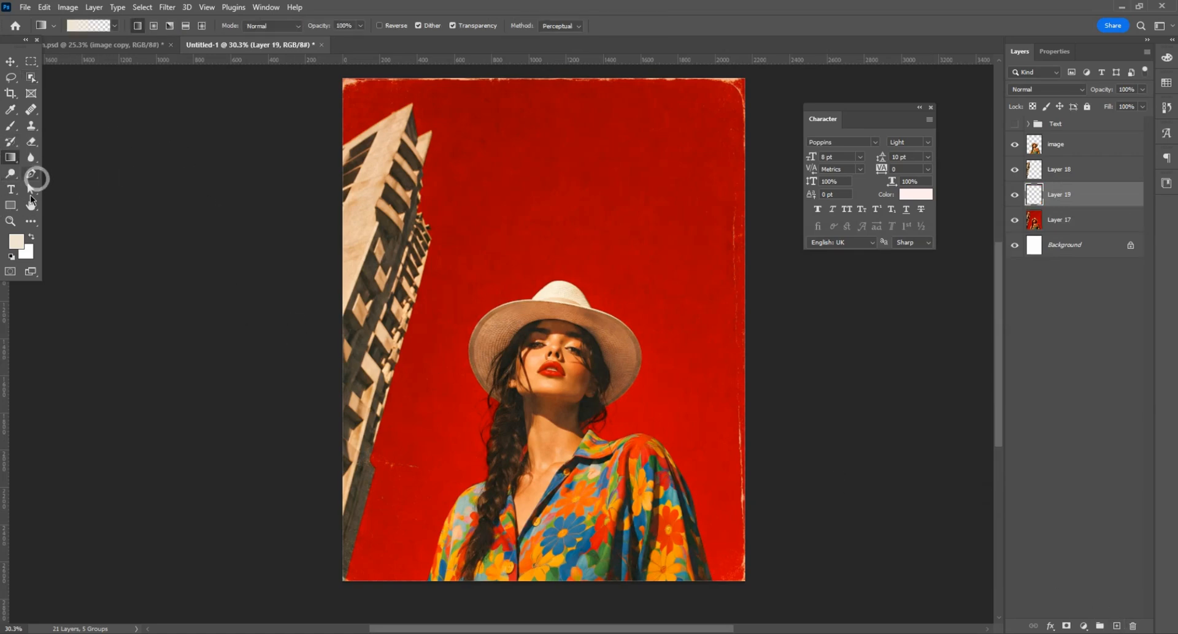
left_click(15, 242)
left_click_drag(729, 498, 491, 436)
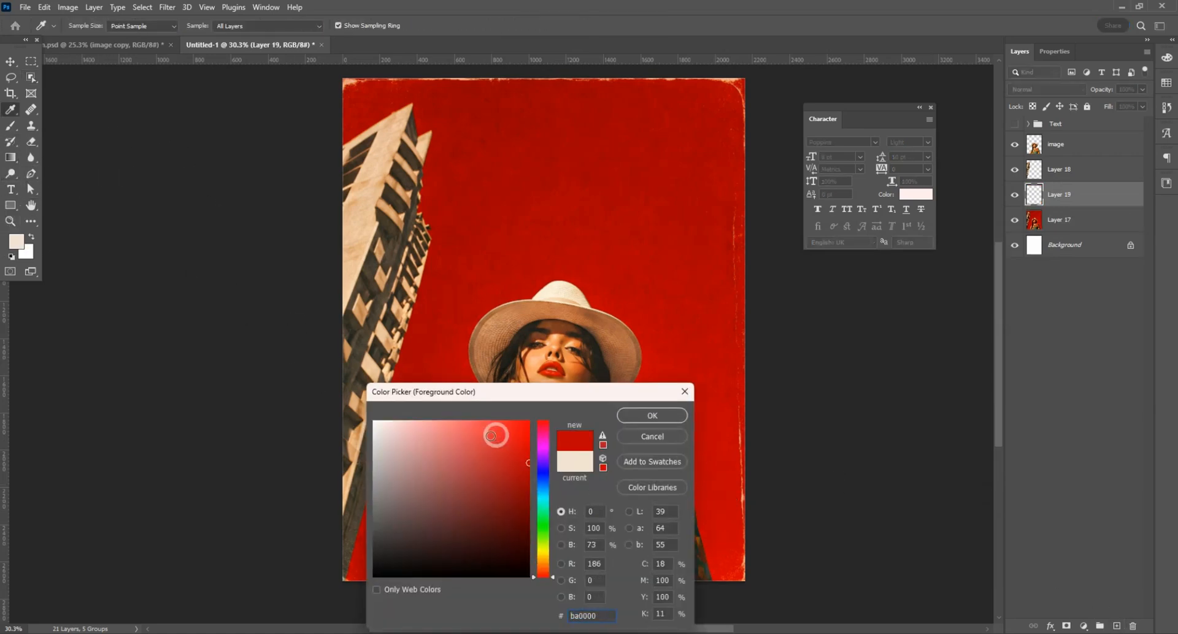
left_click_drag(542, 569, 544, 571)
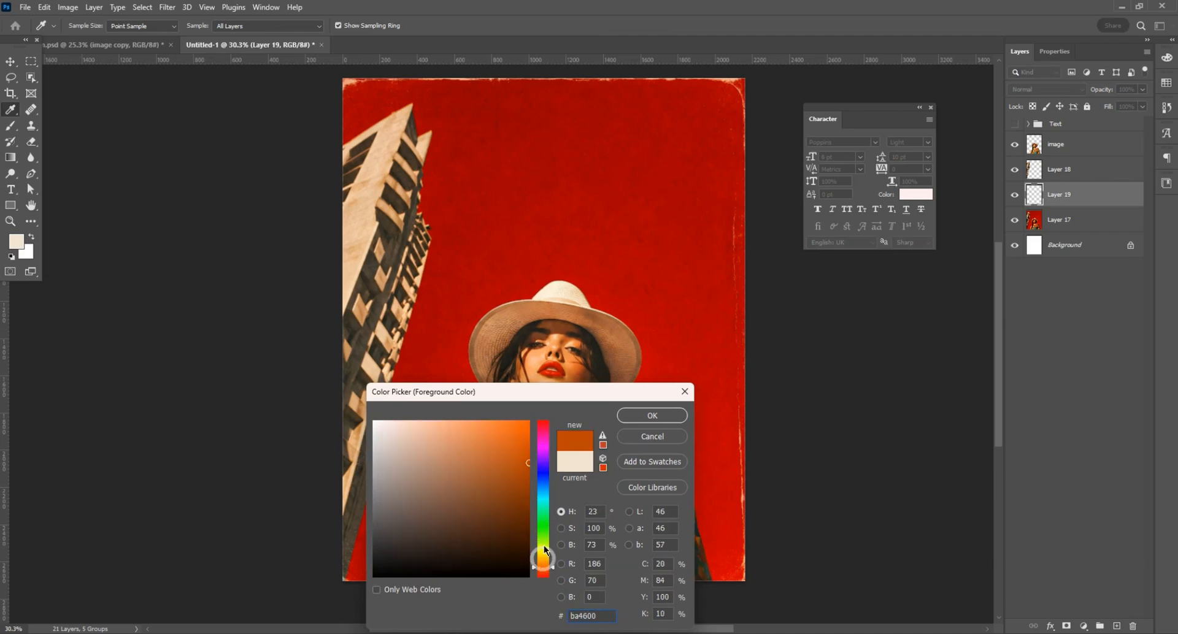
left_click_drag(525, 450, 531, 406)
left_click_drag(555, 568, 553, 571)
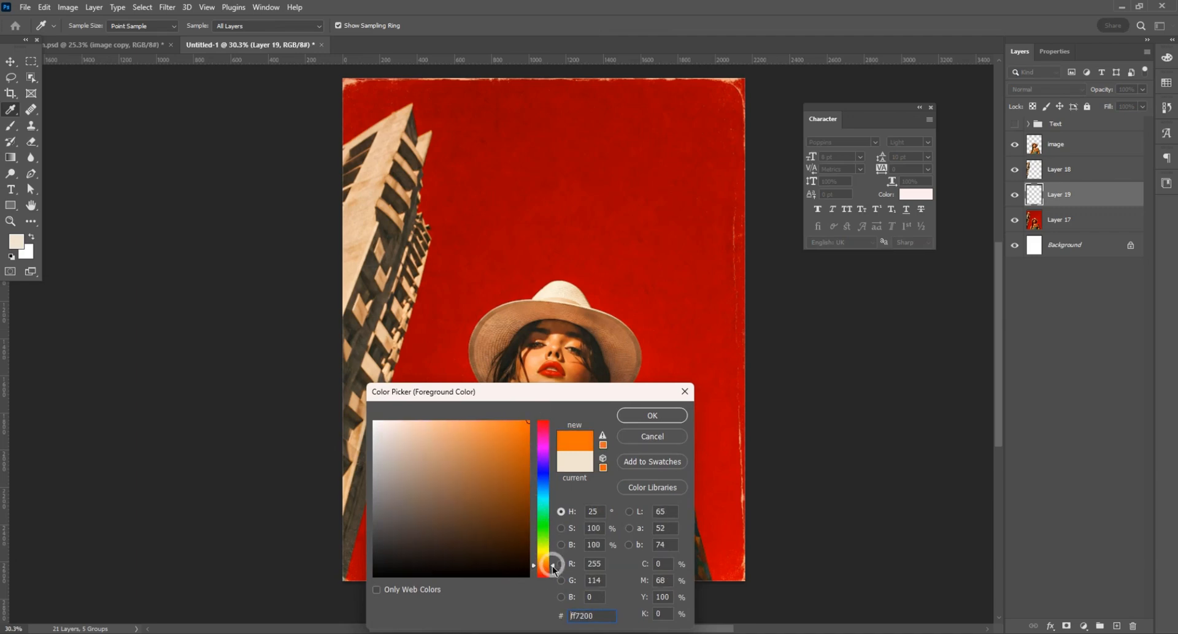
left_click(652, 415)
Step: Draw an orange-to-transparent linear gradient on the new layer, from the poster's bottom edge up to the woman's hat
key("g")
scroll(647, 346, "down", 1)
left_click_drag(566, 557, 574, 274)
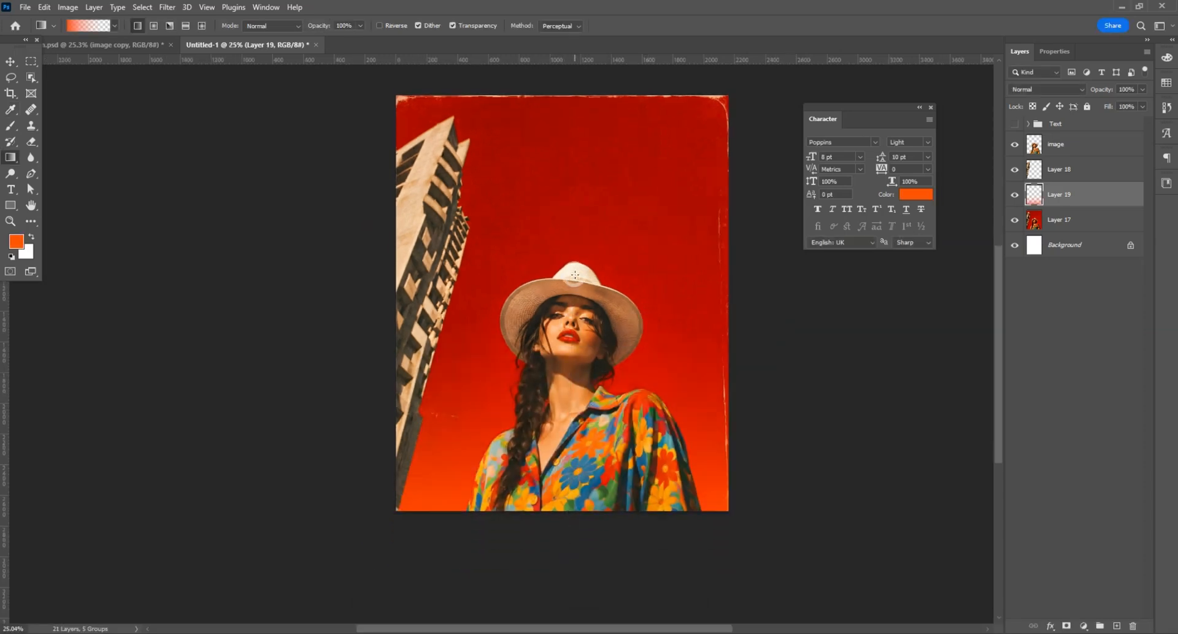
scroll(624, 442, "up", 1)
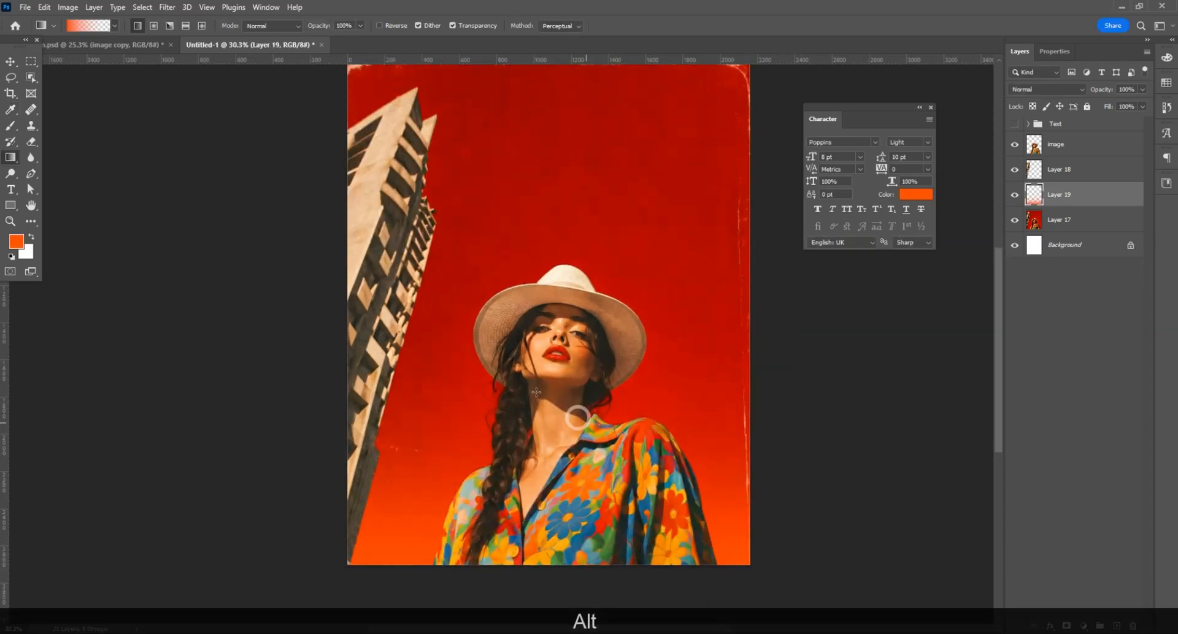
scroll(573, 413, "up", 1)
Step: Open the texture image Untitled-2.png, place it directly above the gradient layer to cover the poster, and close its file
left_click(11, 62)
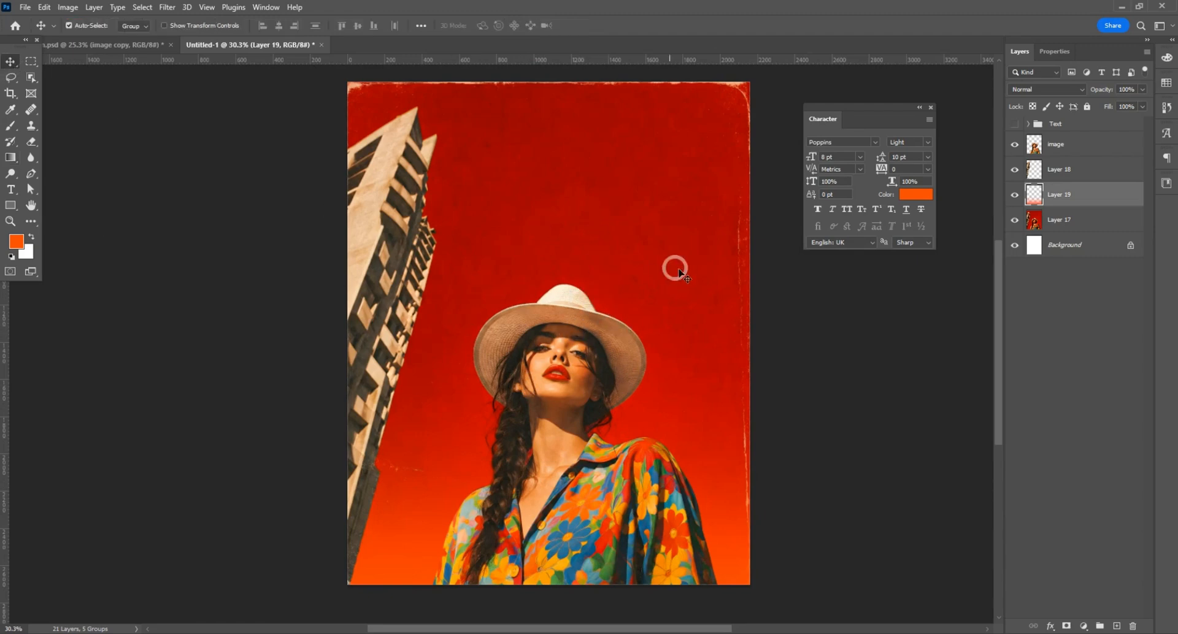
left_click(1064, 224)
left_click(1054, 201)
left_click(27, 9)
left_click(37, 35)
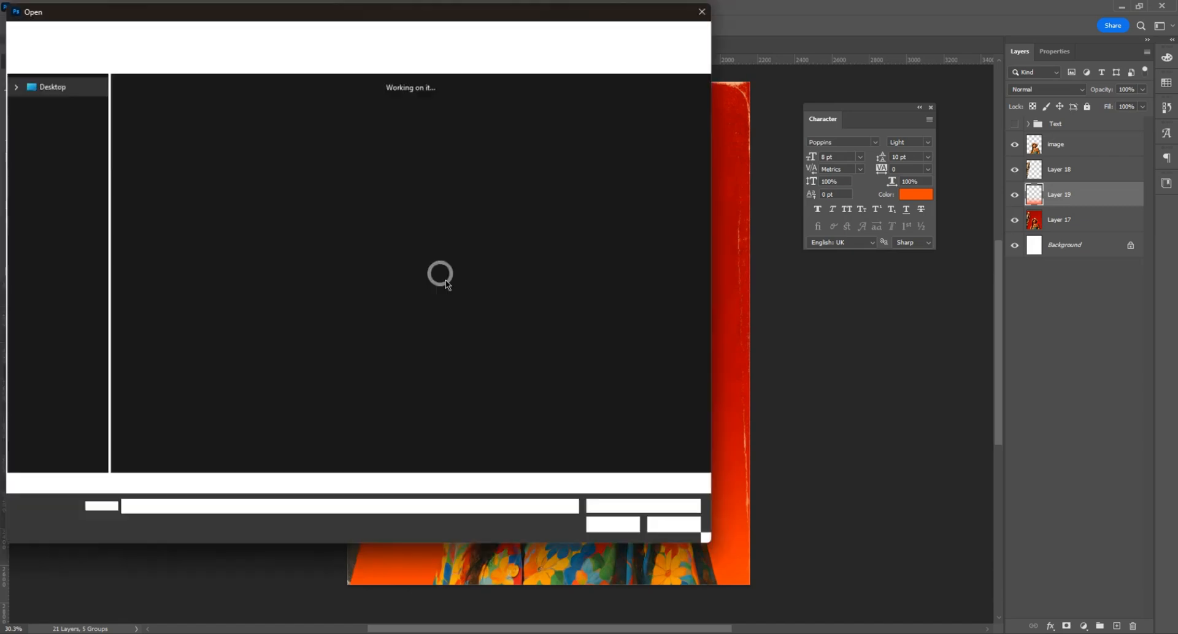
key("Escape")
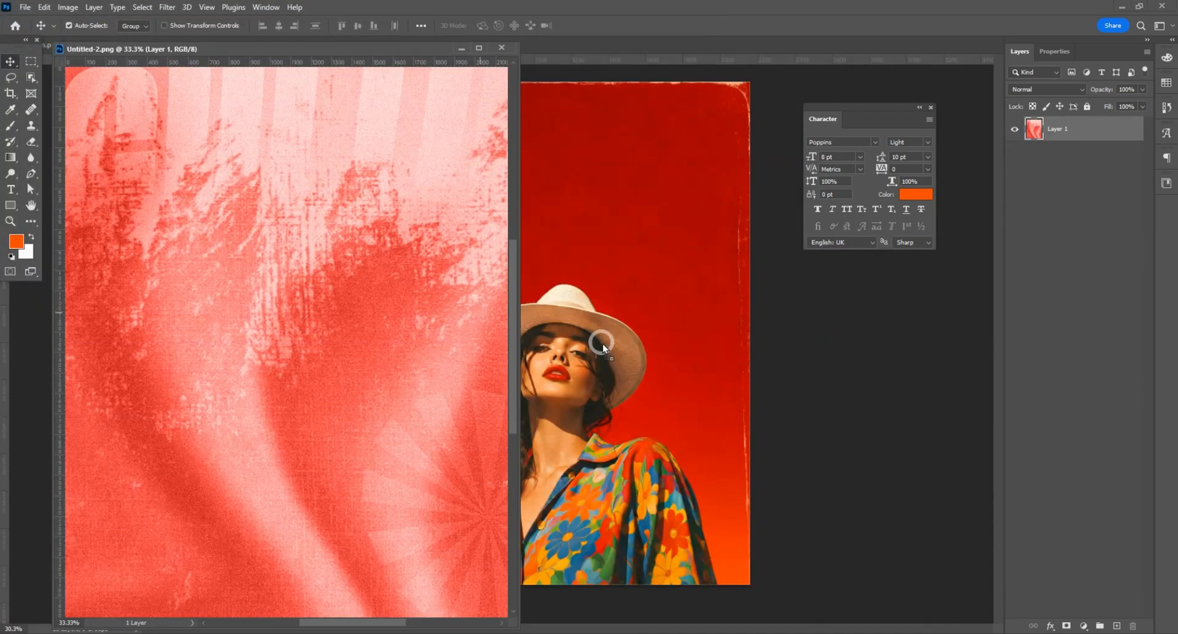
left_click(501, 48)
left_click_drag(577, 237, 658, 192)
Step: Set the pink grunge texture layer's blend mode to Multiply
left_click(1030, 90)
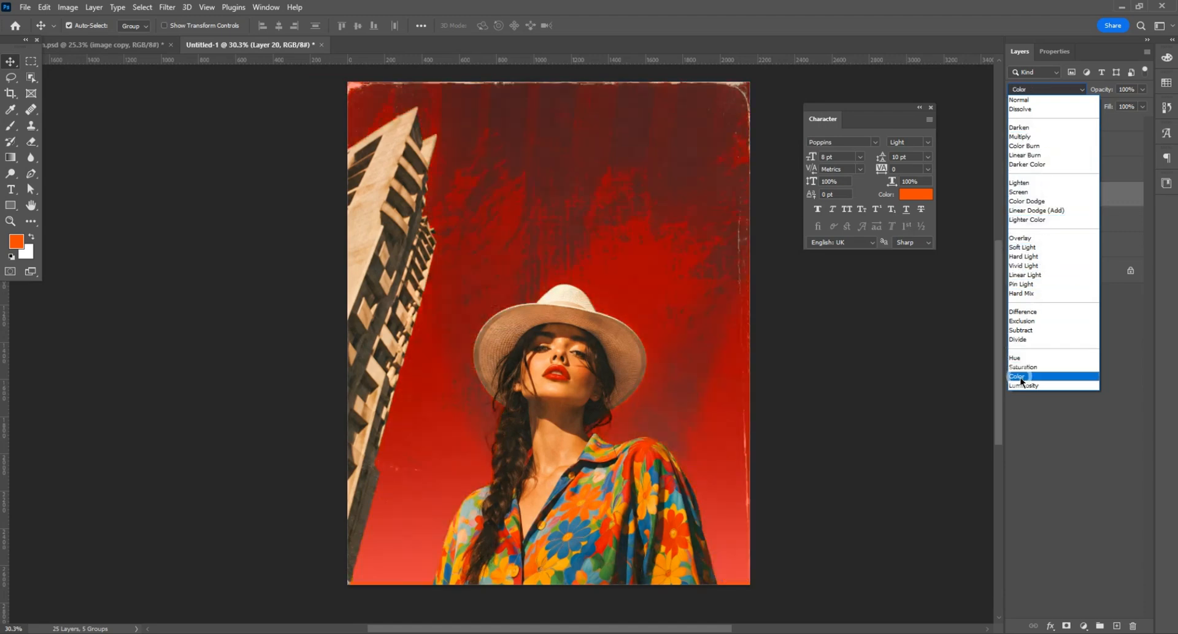
left_click(1021, 137)
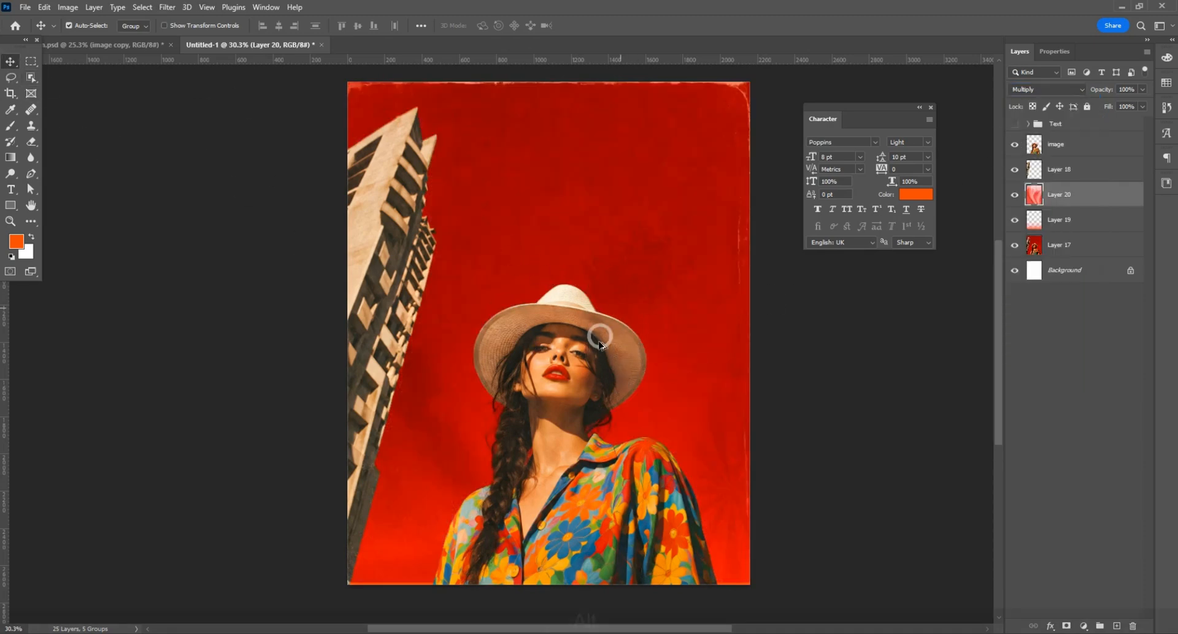
scroll(583, 389, "down", 2, "alt")
scroll(562, 379, "up", 1, "alt")
Step: Increase the contrast of the building layer with Levels, using a black input of 28 and adjusting the midtone
left_click(387, 245)
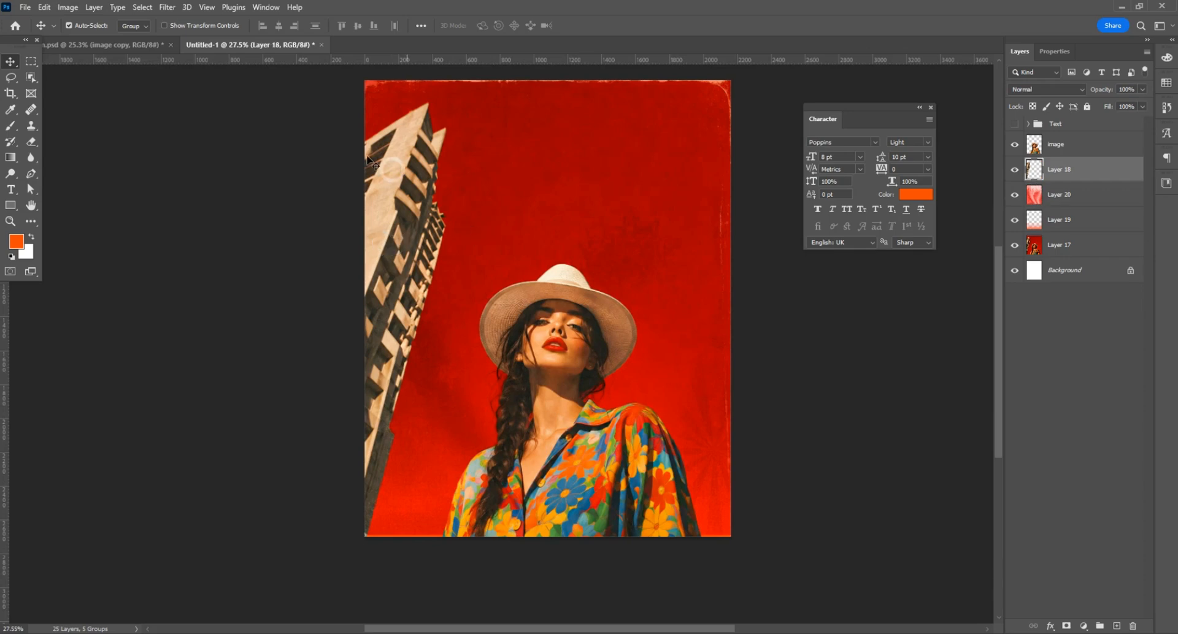
key("ctrl+l")
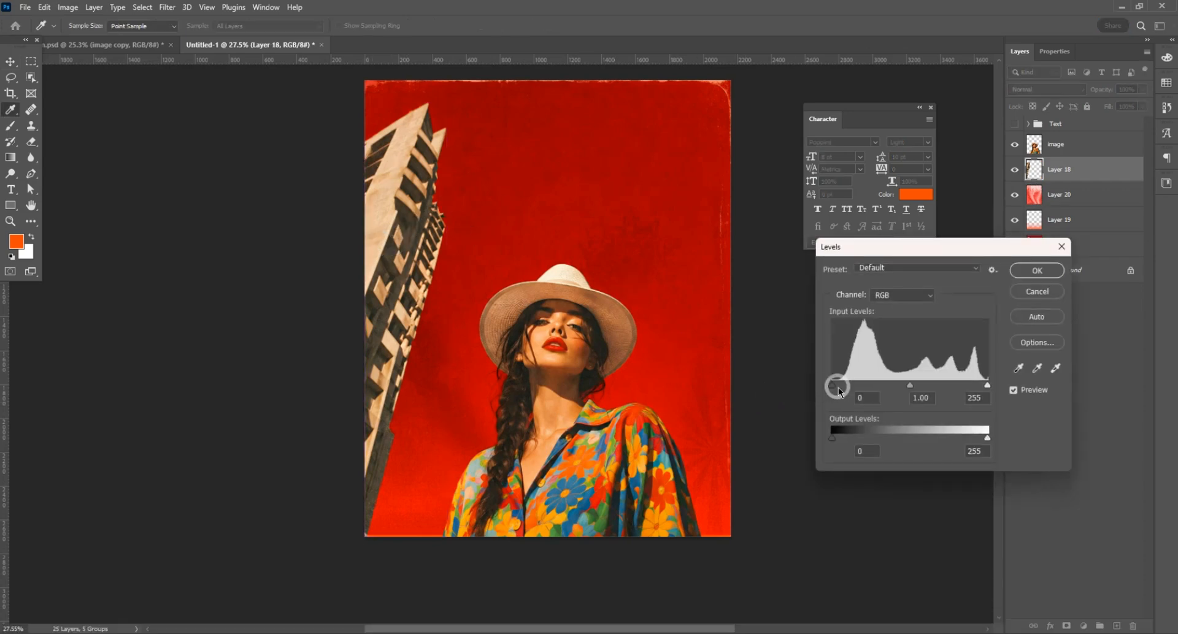
left_click_drag(844, 387, 914, 393)
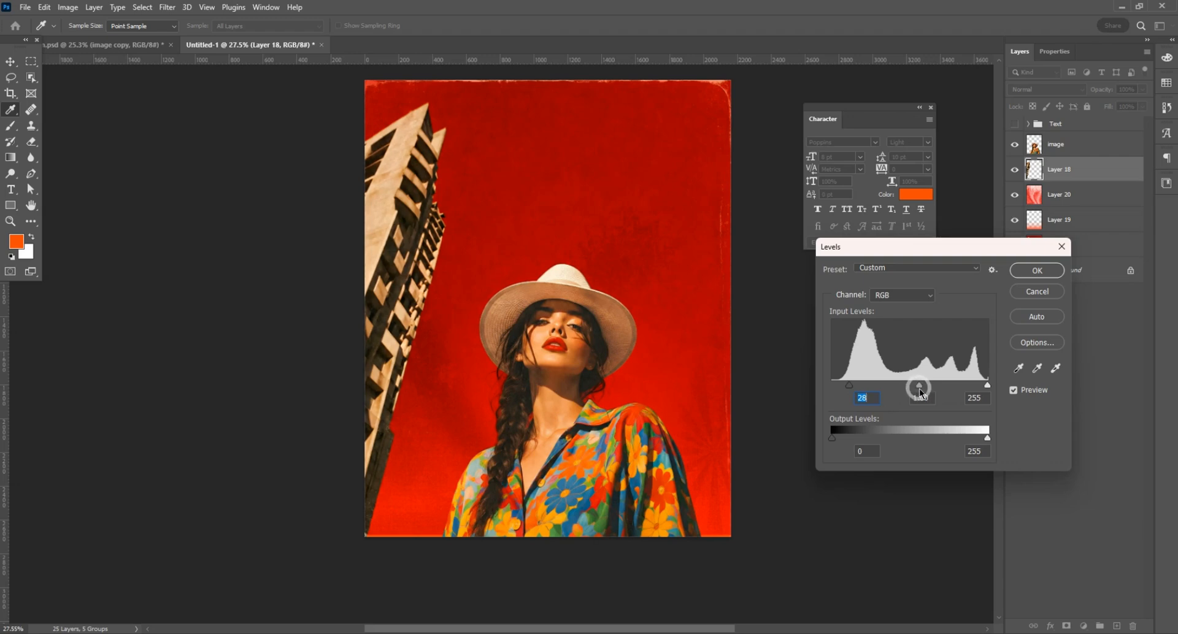
left_click(1036, 271)
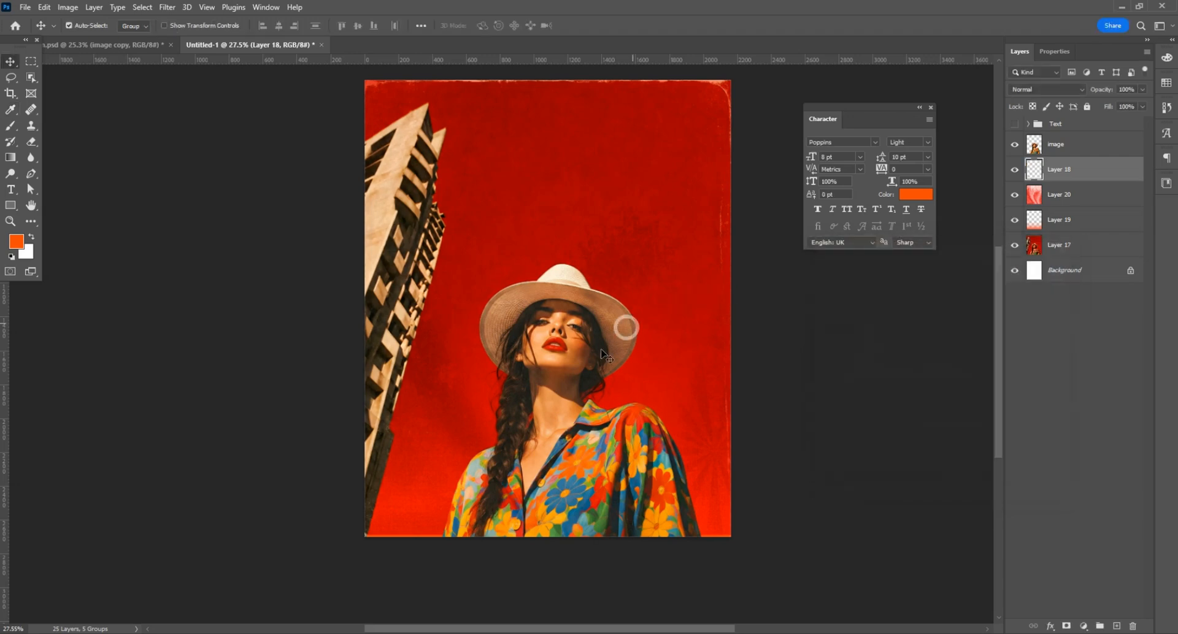
Step: Open Untitled-1.png, place its orange ribbon shape in the poster above the building layer, and close the source file
left_click(25, 7)
left_click(36, 35)
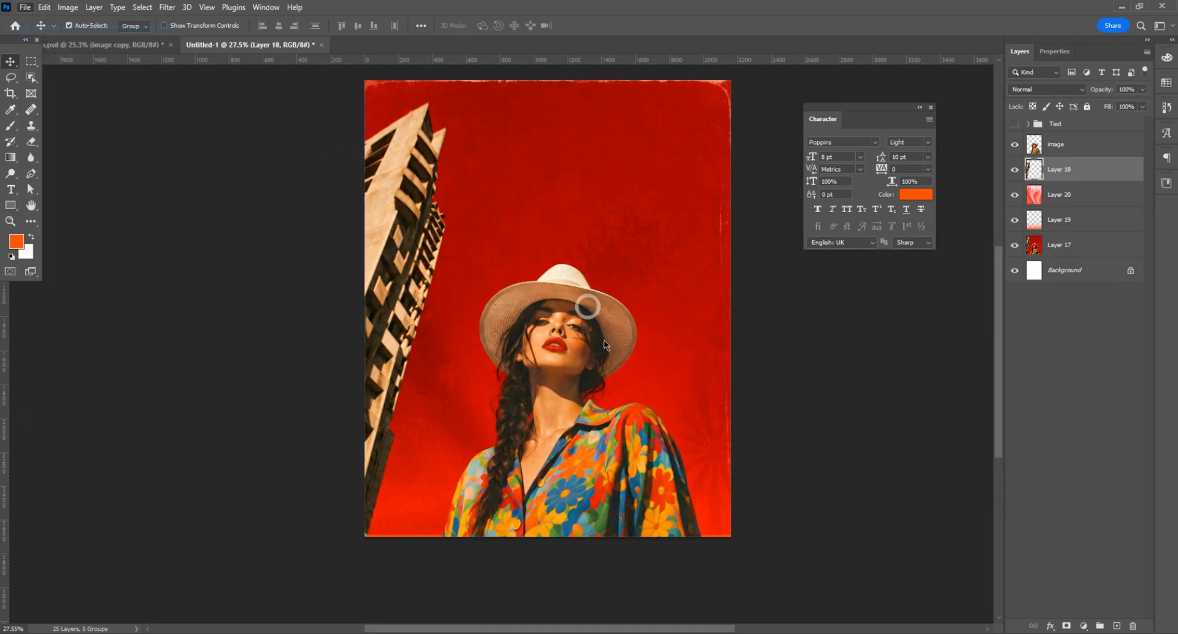
double_click(615, 110)
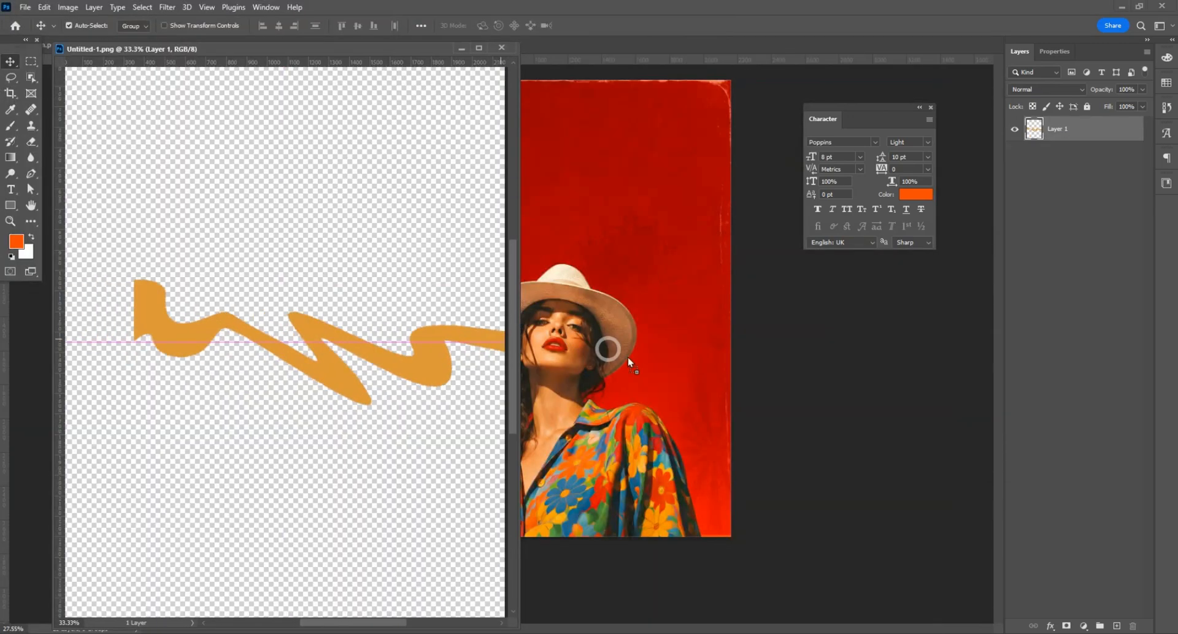
left_click_drag(627, 357, 628, 355)
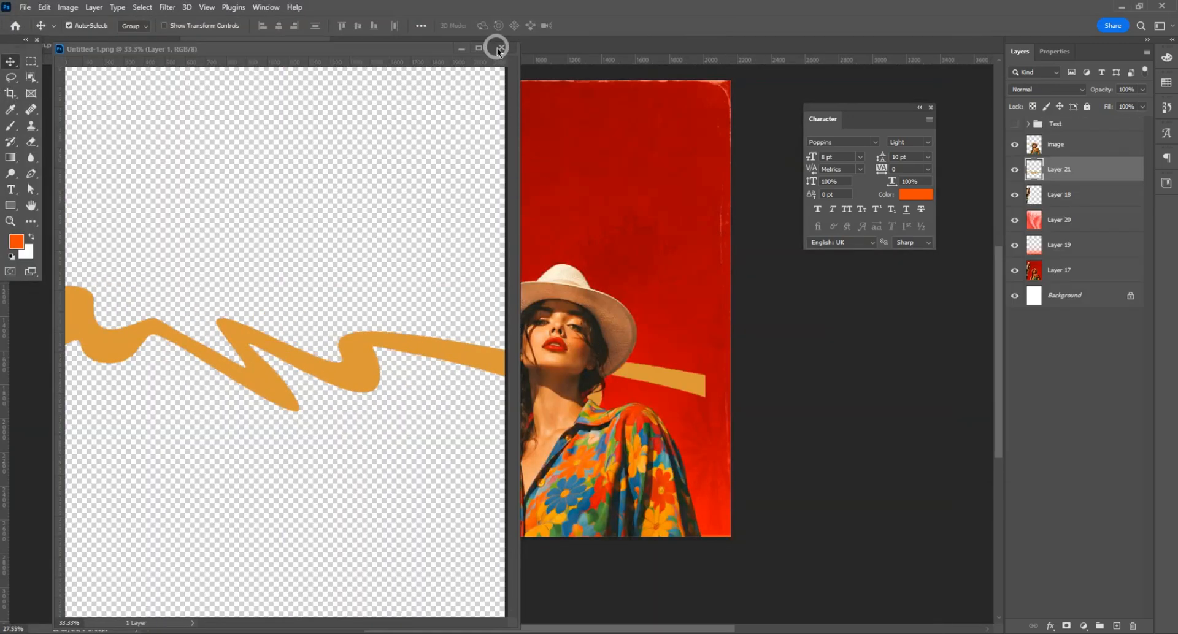
left_click(501, 47)
Step: Scale the ribbon to 66.16%, rotate it to about -28.65° and place it behind the woman's shoulder at the poster's right edge
key("ctrl+t")
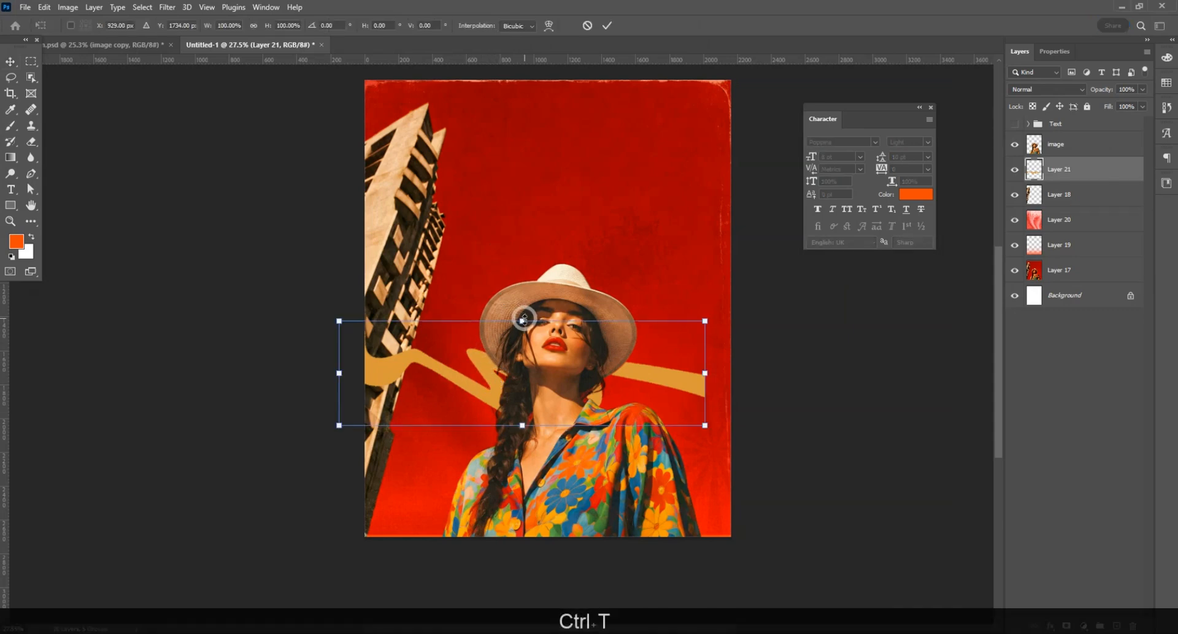
left_click_drag(525, 321, 525, 338)
left_click_drag(657, 362, 749, 304)
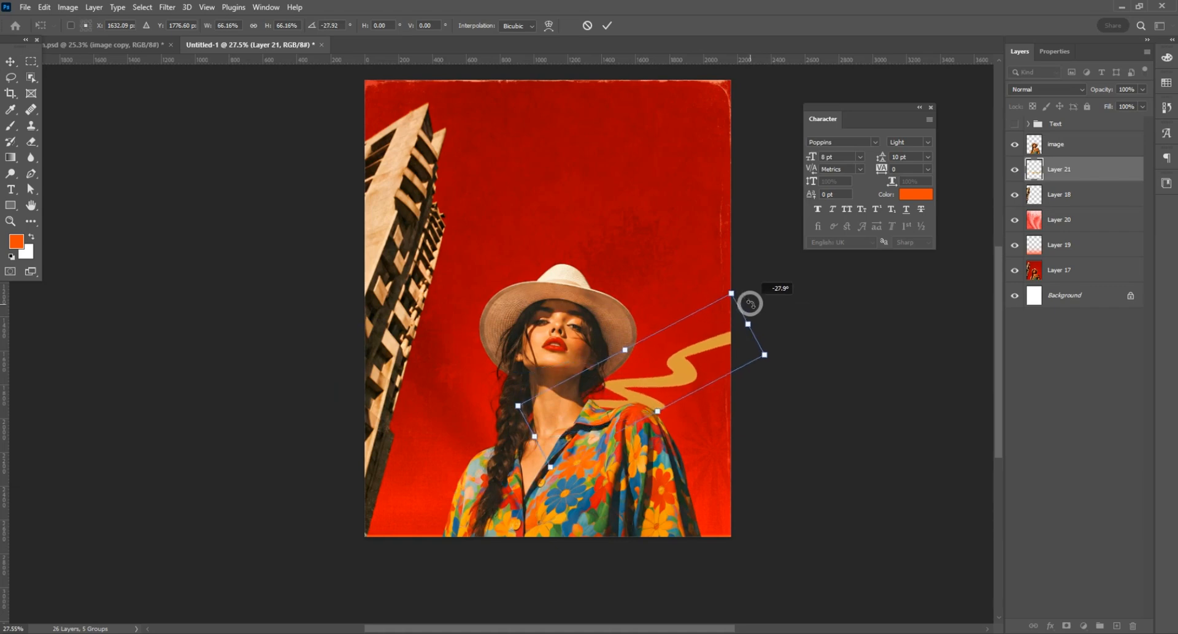
left_click_drag(694, 362, 720, 368)
left_click_drag(779, 321, 781, 319)
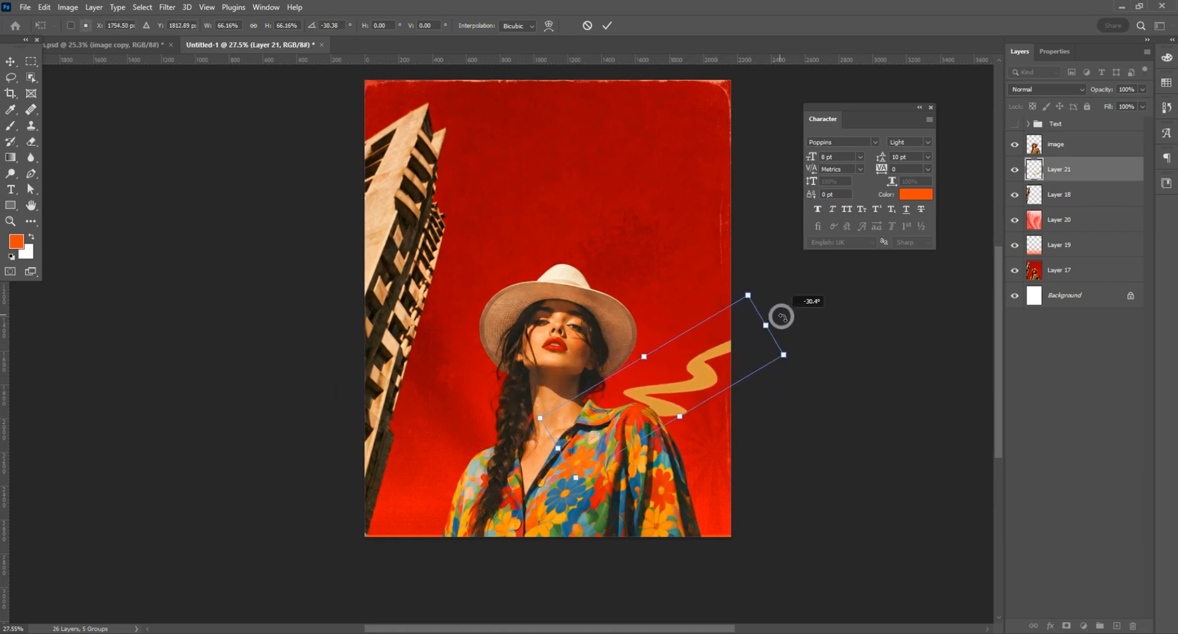
left_click_drag(728, 351, 716, 344)
key("Return")
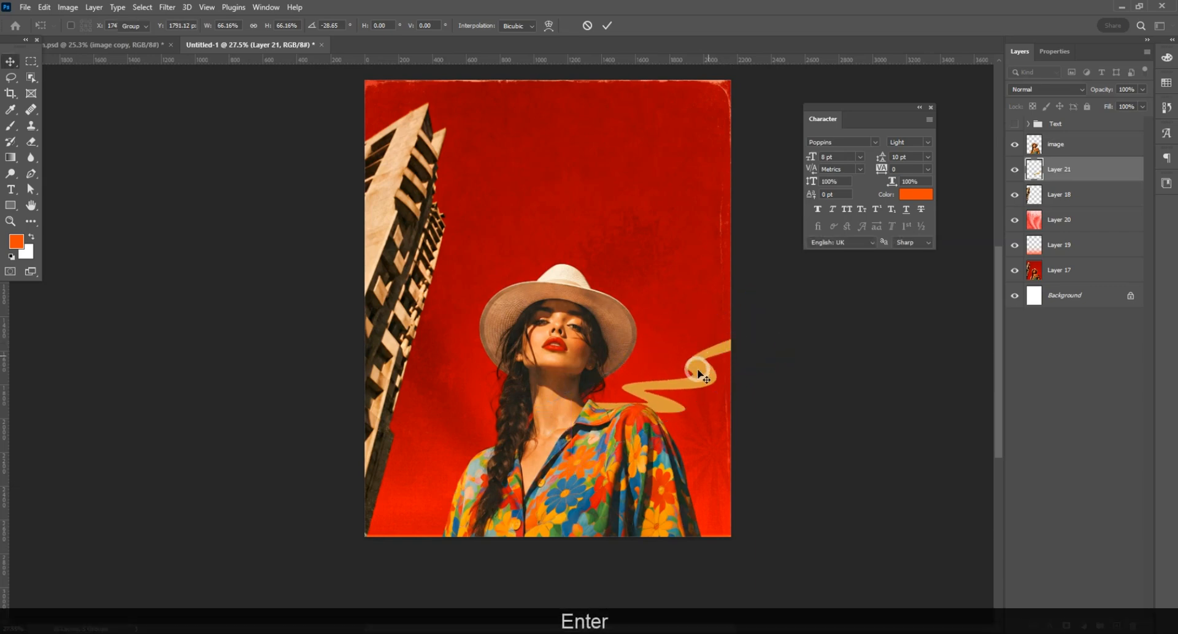
Step: Duplicate the ribbon to the poster's lower-left area beside the building and rotate the copy by about 19.9°
left_click_drag(691, 385, 472, 478)
key("ctrl+alt+t")
left_click_drag(525, 426, 555, 446)
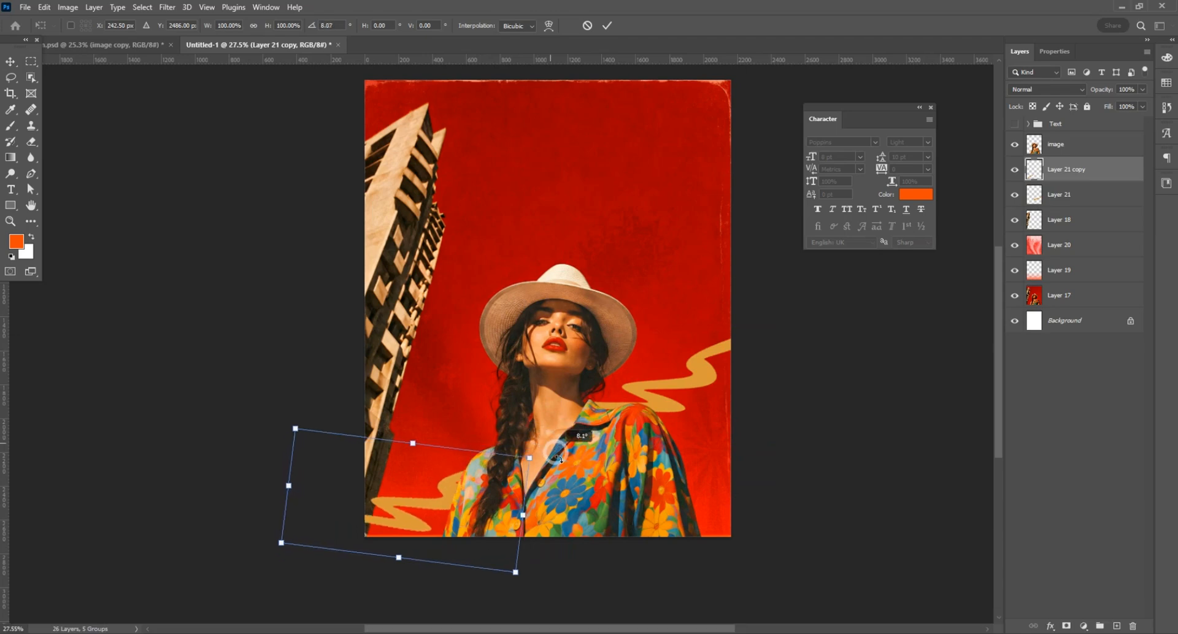
left_click_drag(423, 511, 437, 486)
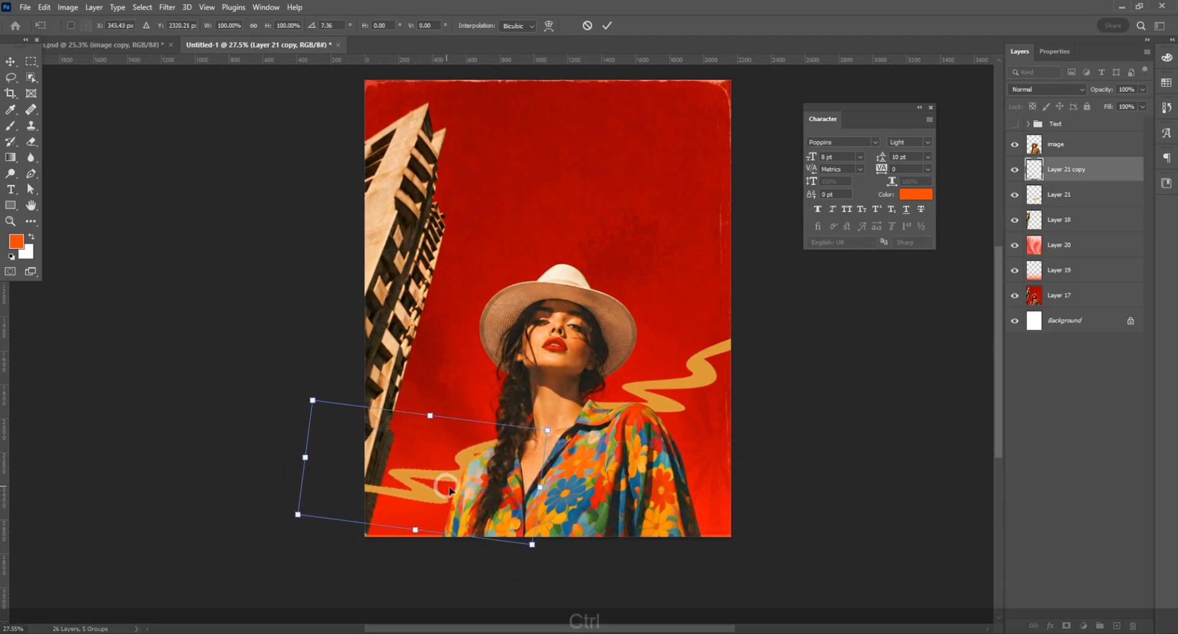
left_click_drag(558, 421, 580, 455)
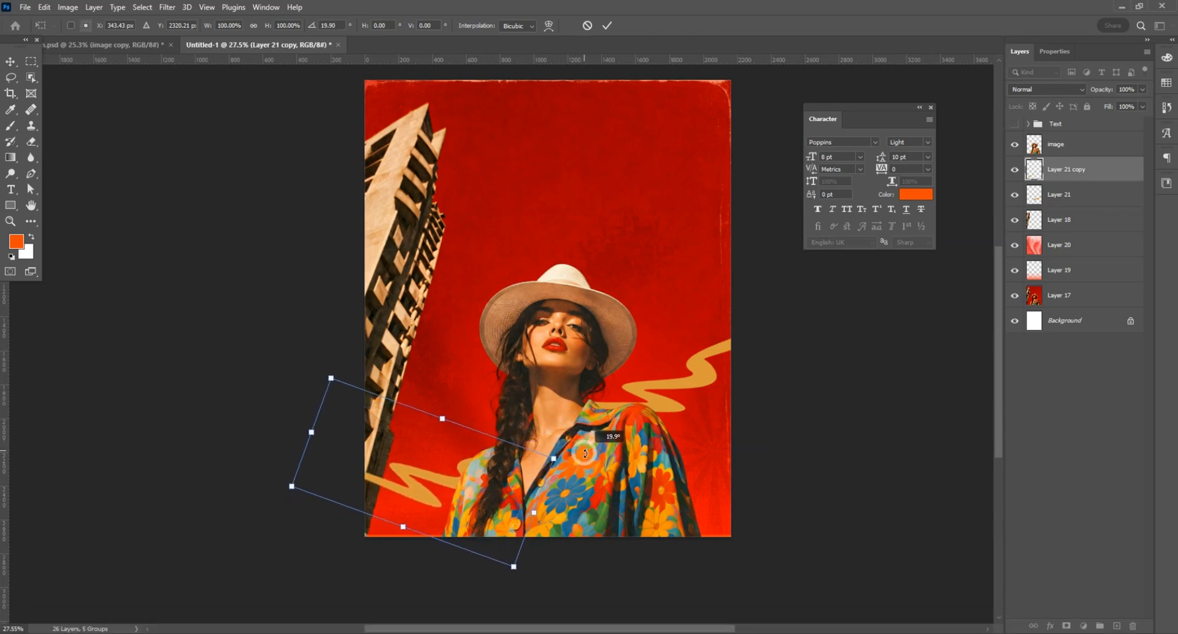
left_click_drag(397, 490, 402, 487)
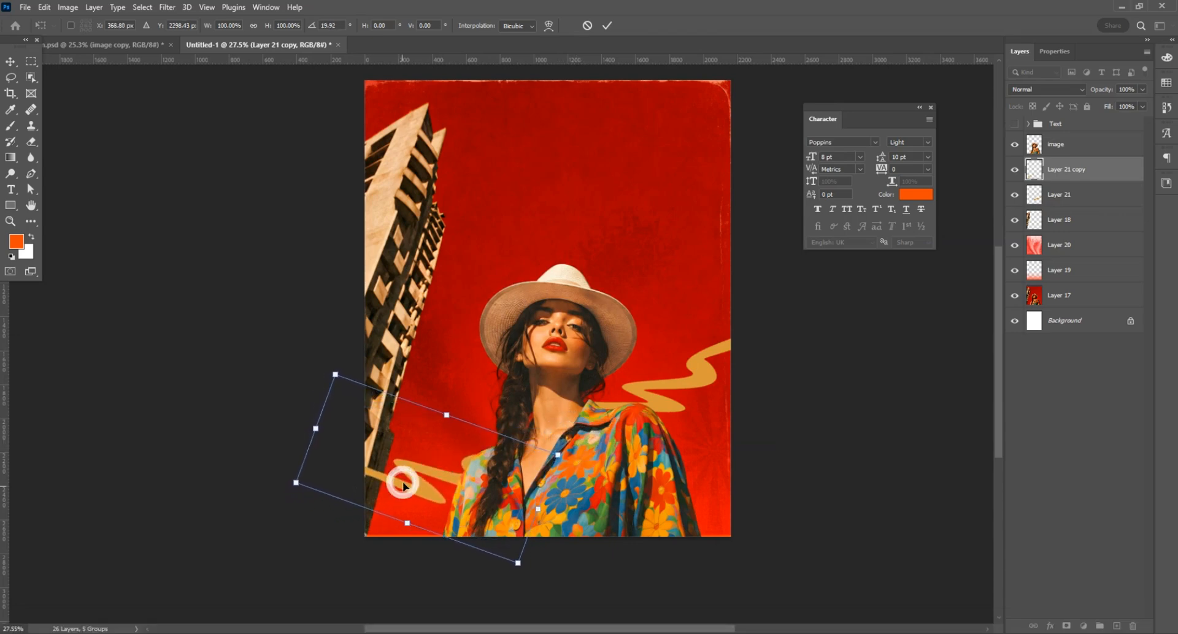
key("Return")
Step: Move the ribbon copy below the building layer and set its blend mode to Multiply
left_click_drag(1067, 170, 1074, 227)
left_click(1046, 89)
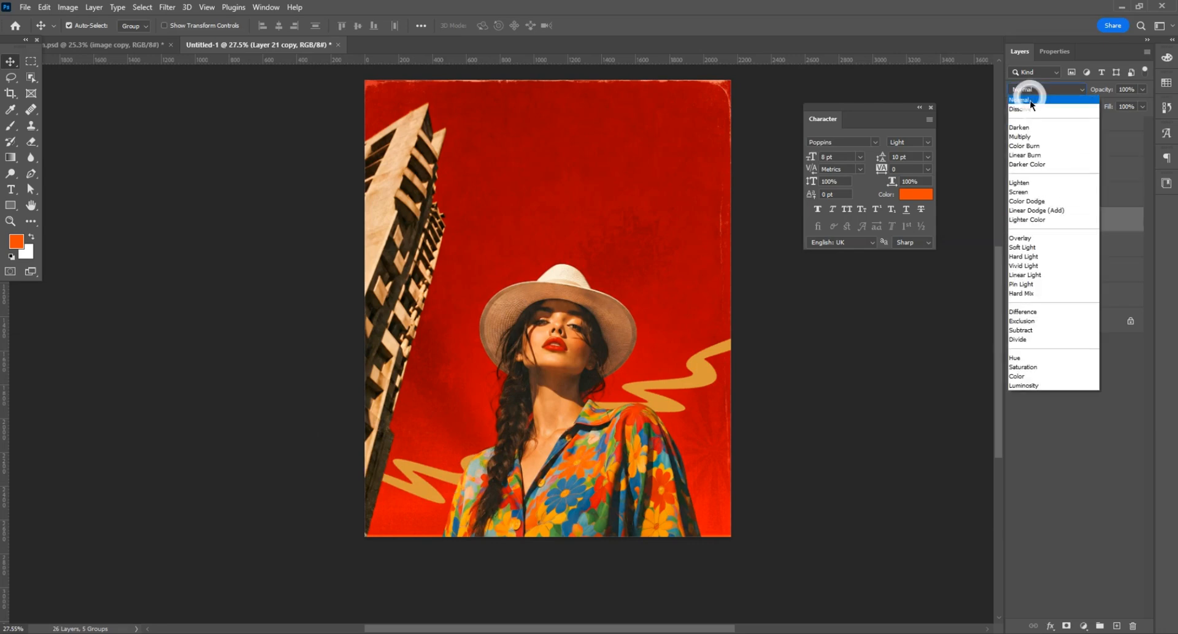
left_click(1031, 136)
Step: Reduce the opacity of the original ribbon beside the woman's shoulder to 43%
left_click(703, 372)
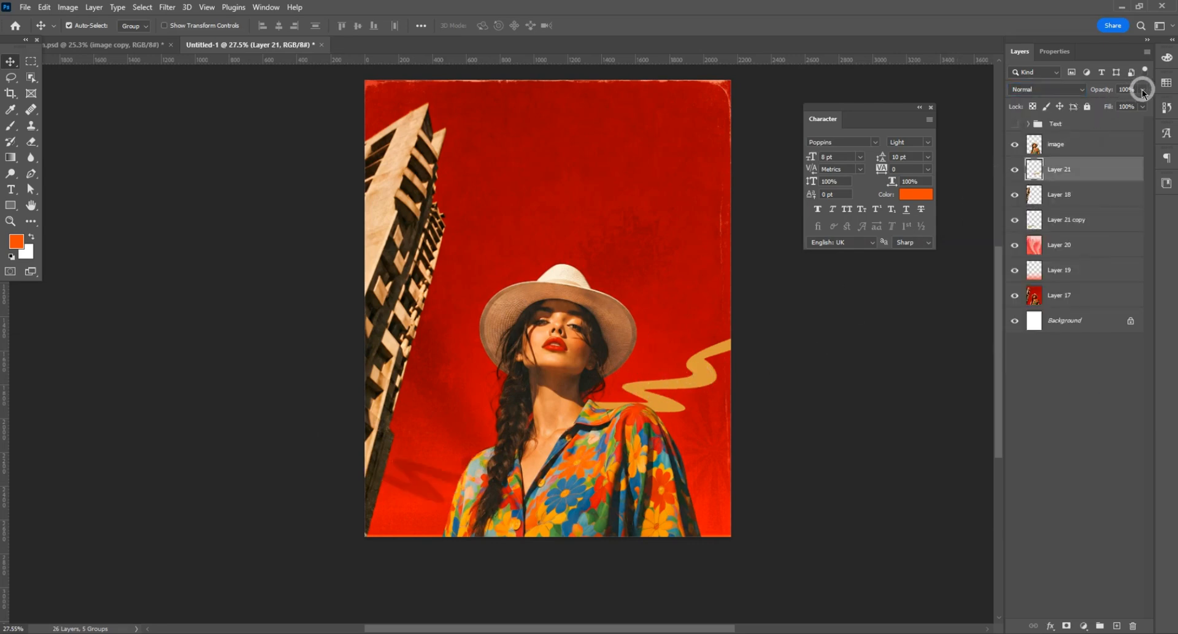
left_click_drag(1142, 92, 1111, 105)
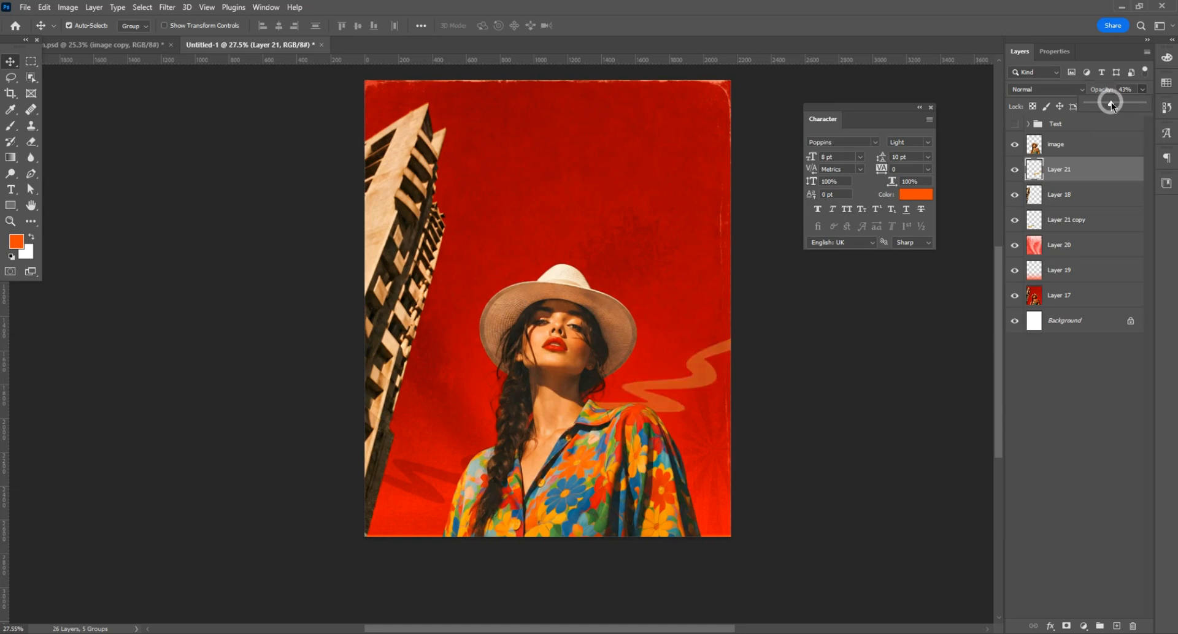
scroll(394, 437, "down", 1)
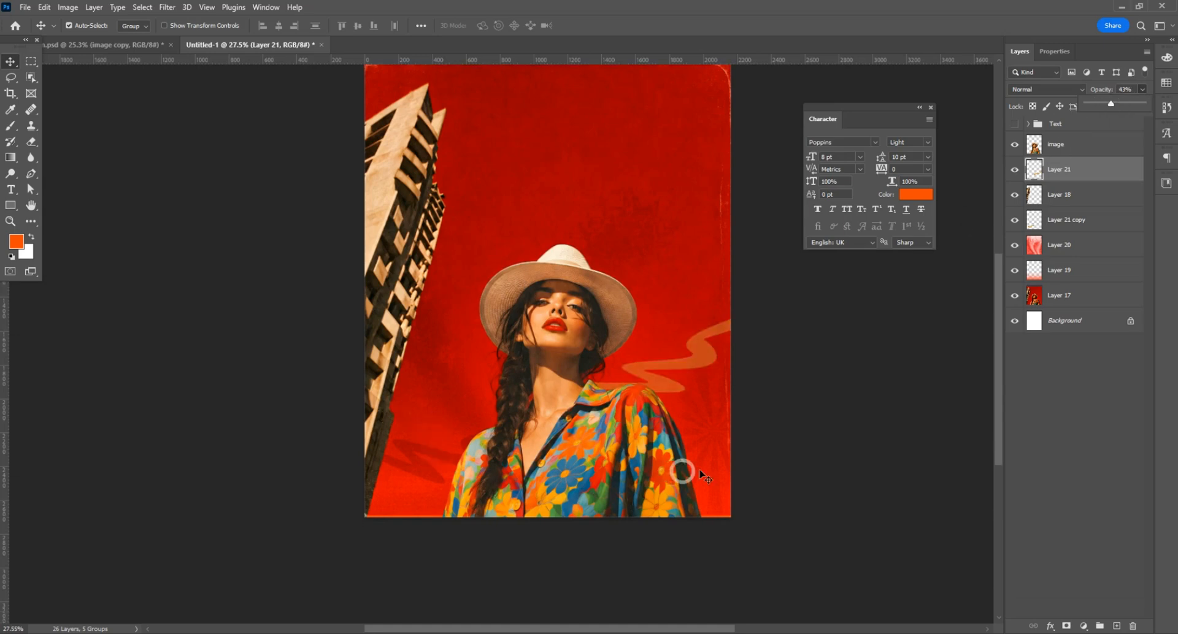
Step: Create a new layer above Layer 20 and try an orange torn-edge brush stamp along the poster's lower edge
left_click(1056, 272)
left_click(1015, 271)
left_click(1015, 270)
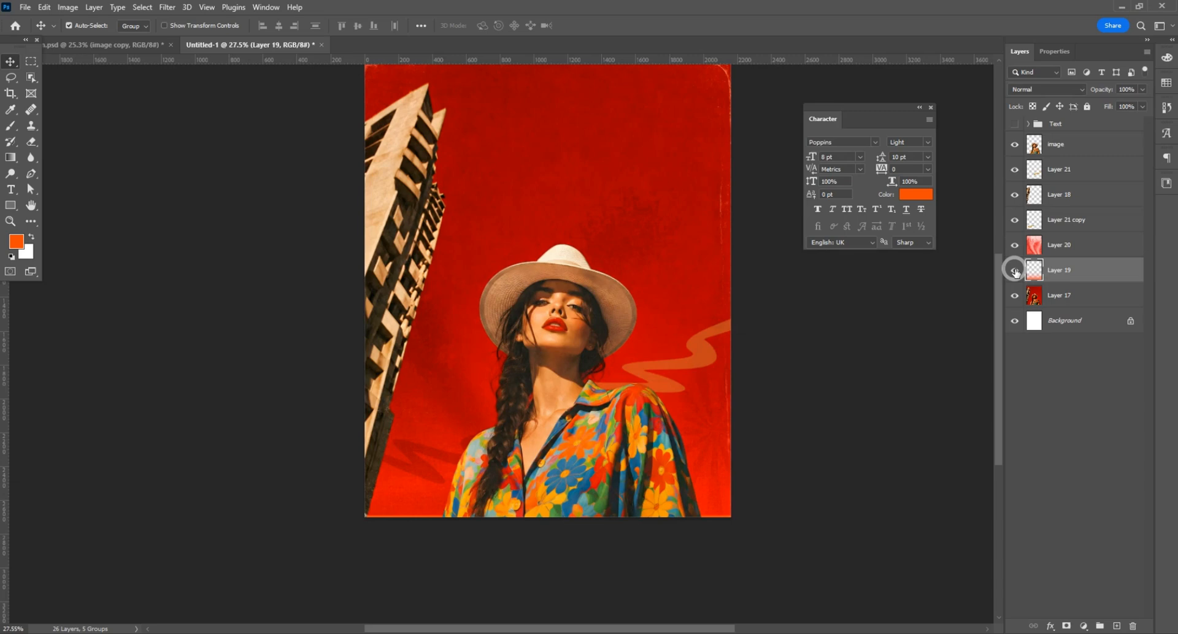
left_click(1062, 246)
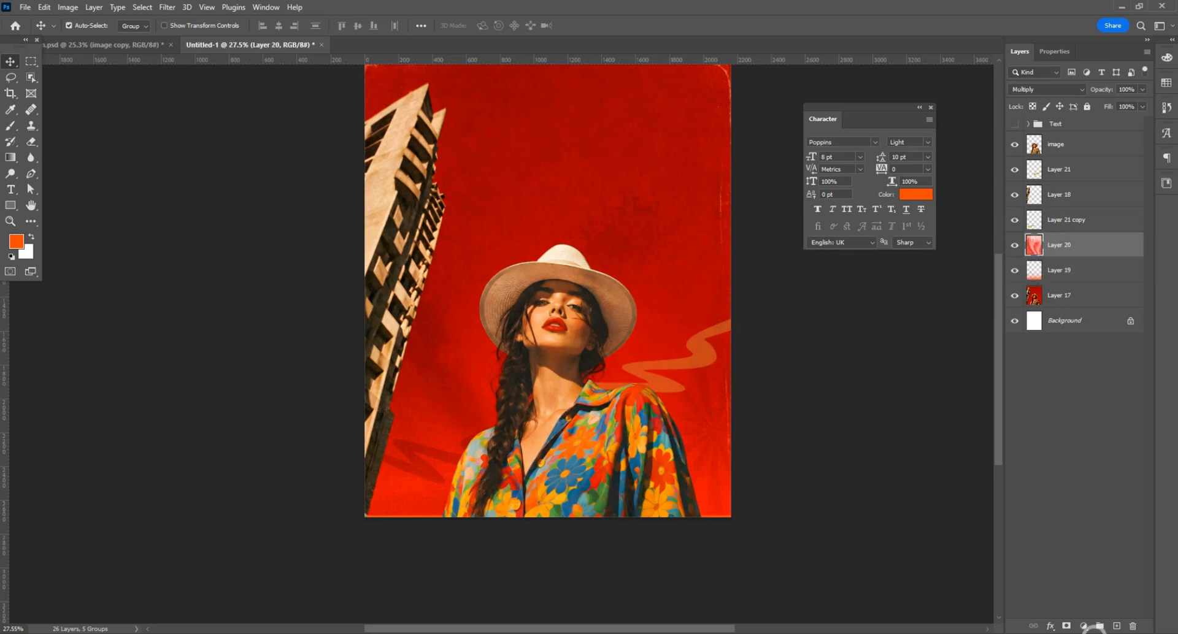
left_click(1114, 626)
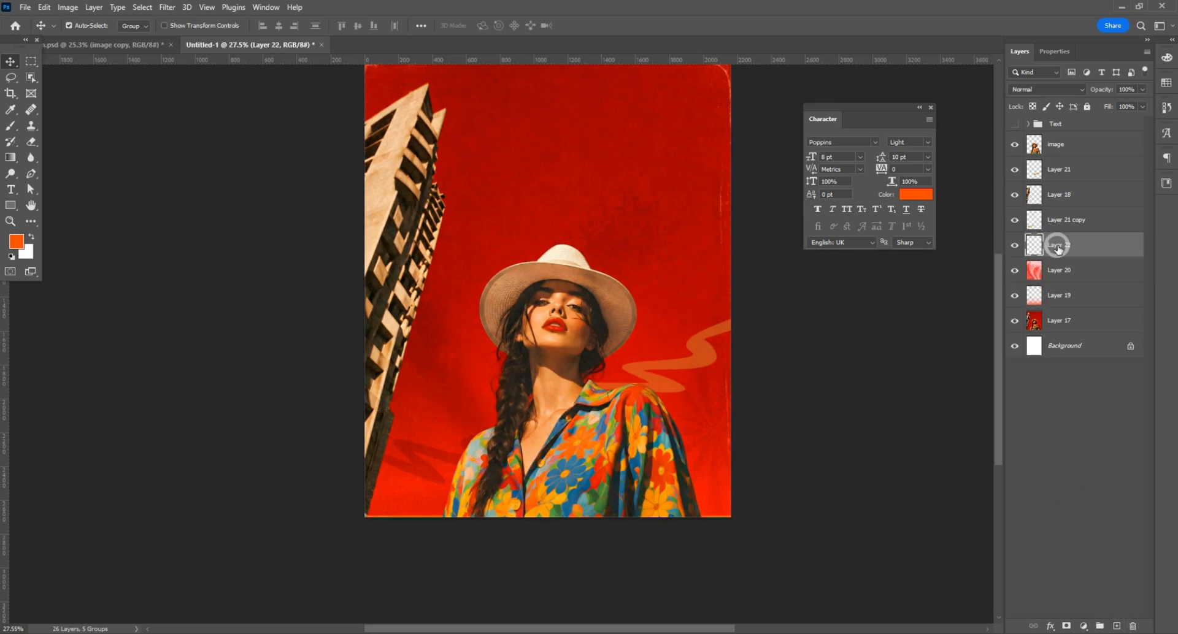
left_click(11, 126)
left_click(79, 25)
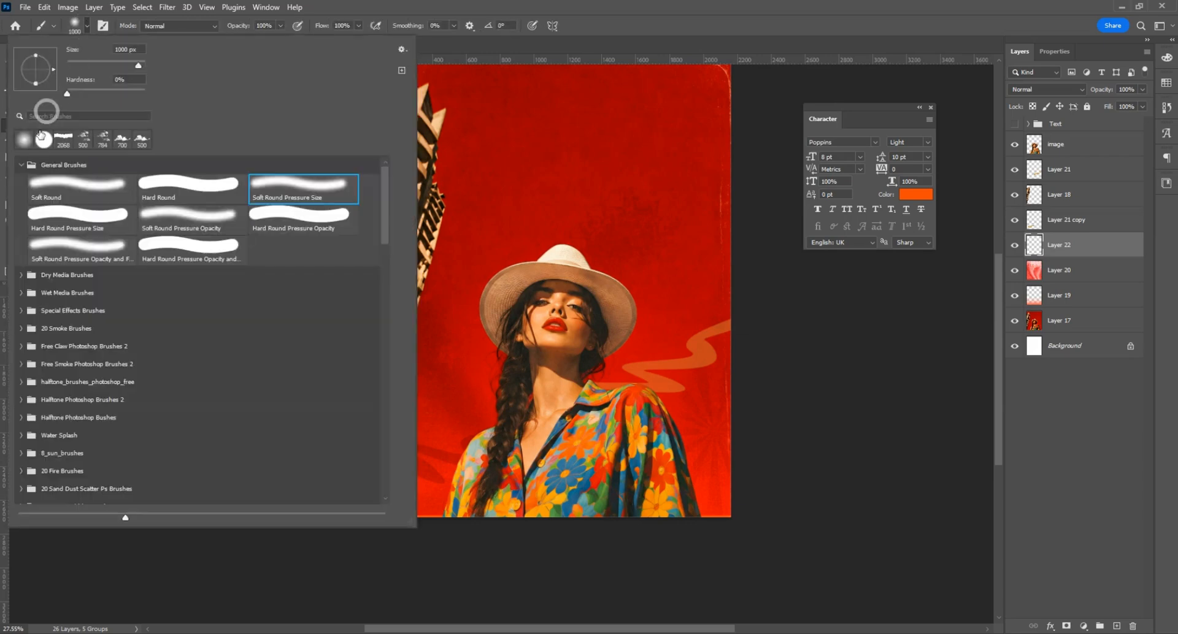
left_click(650, 500)
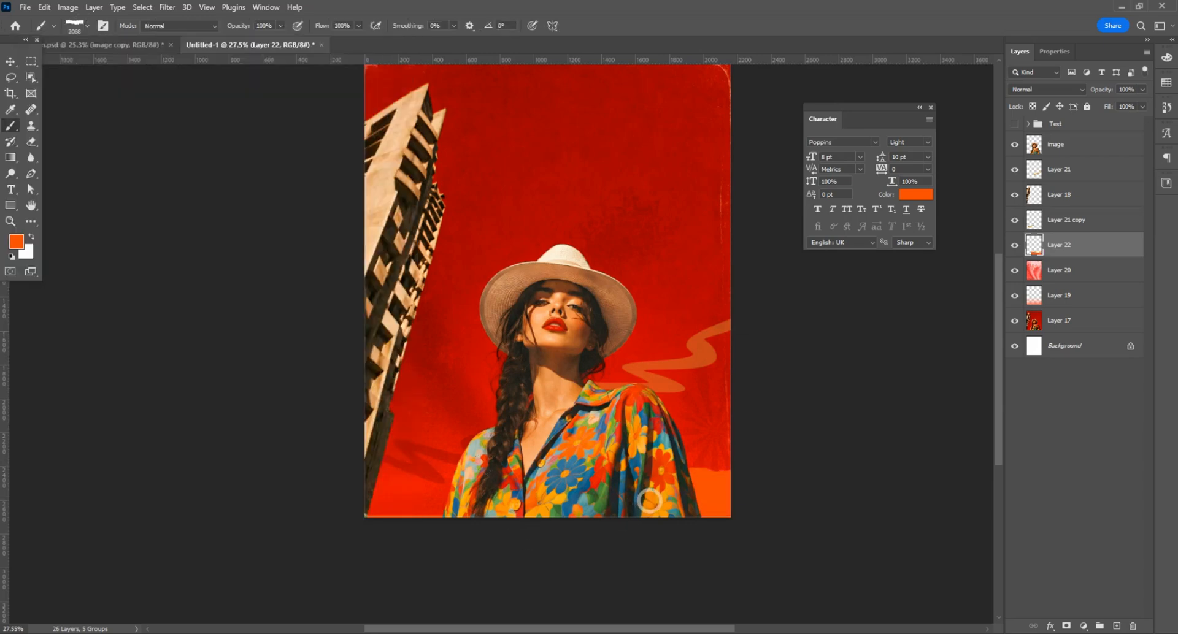
Step: Undo the orange brush stamp and set the foreground colour to white (ffffff)
key("ctrl+z")
left_click(16, 241)
left_click_drag(468, 459, 316, 393)
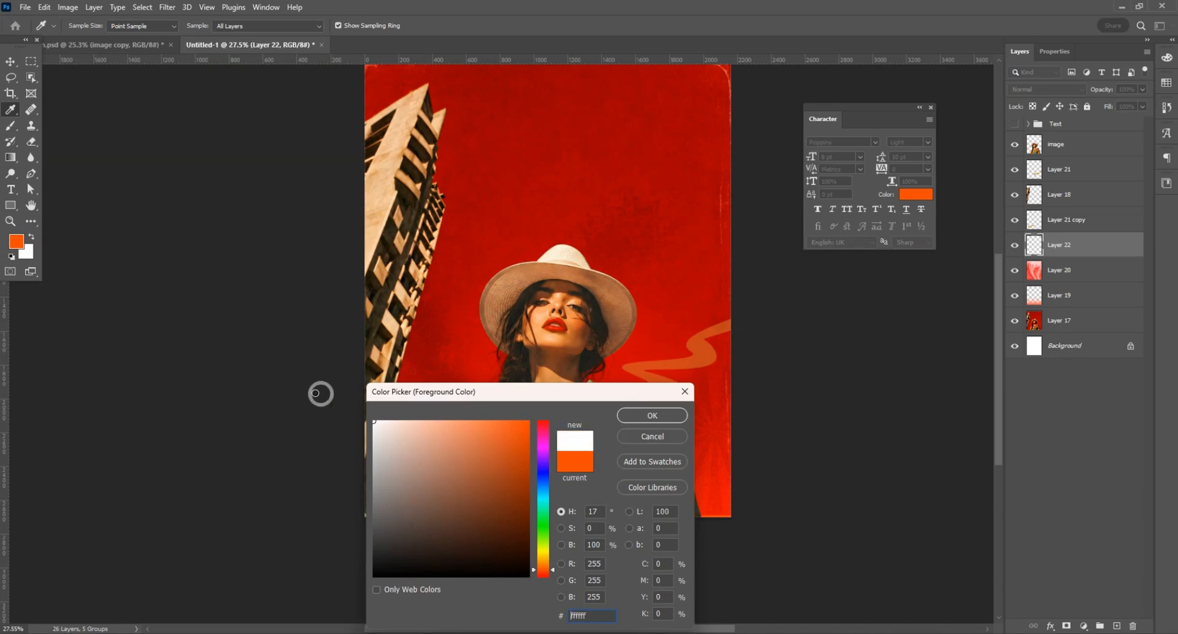
left_click(631, 415)
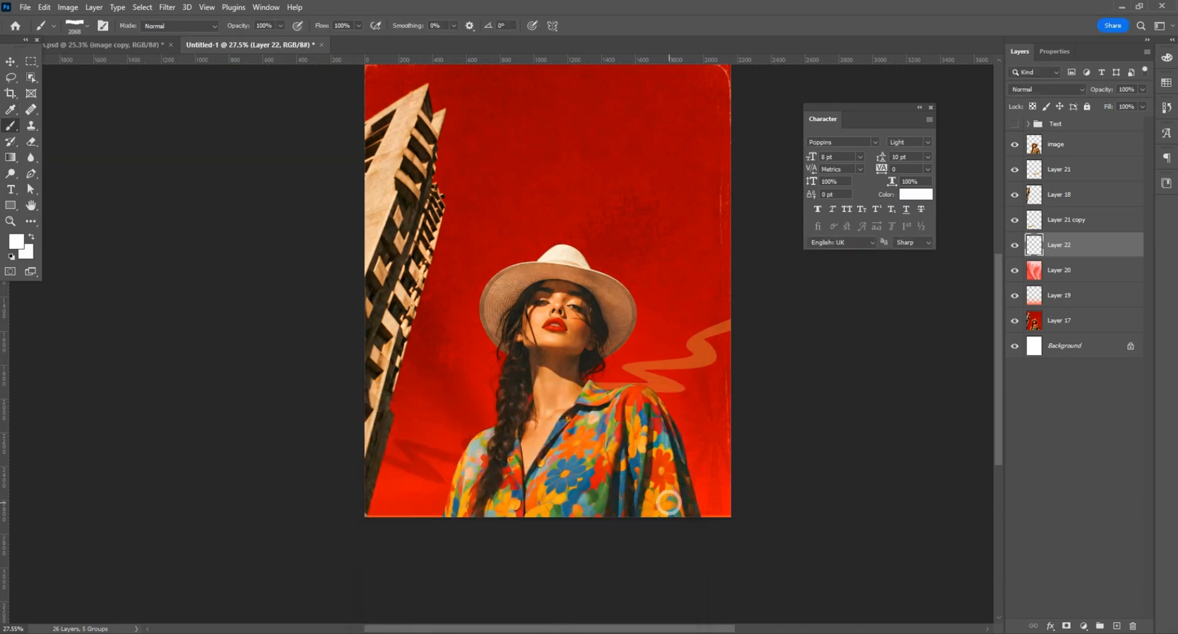
Step: Stamp white torn-paper edges across the poster's lower-right and lower-left corners, behind the woman and building
left_click(669, 503)
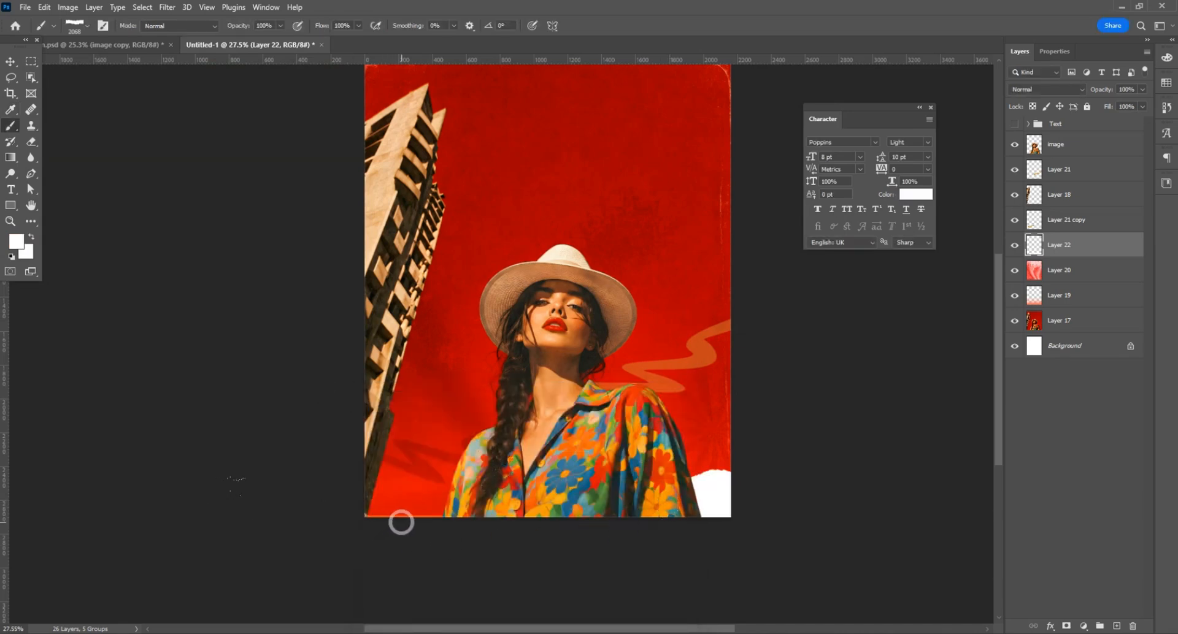
left_click(401, 522)
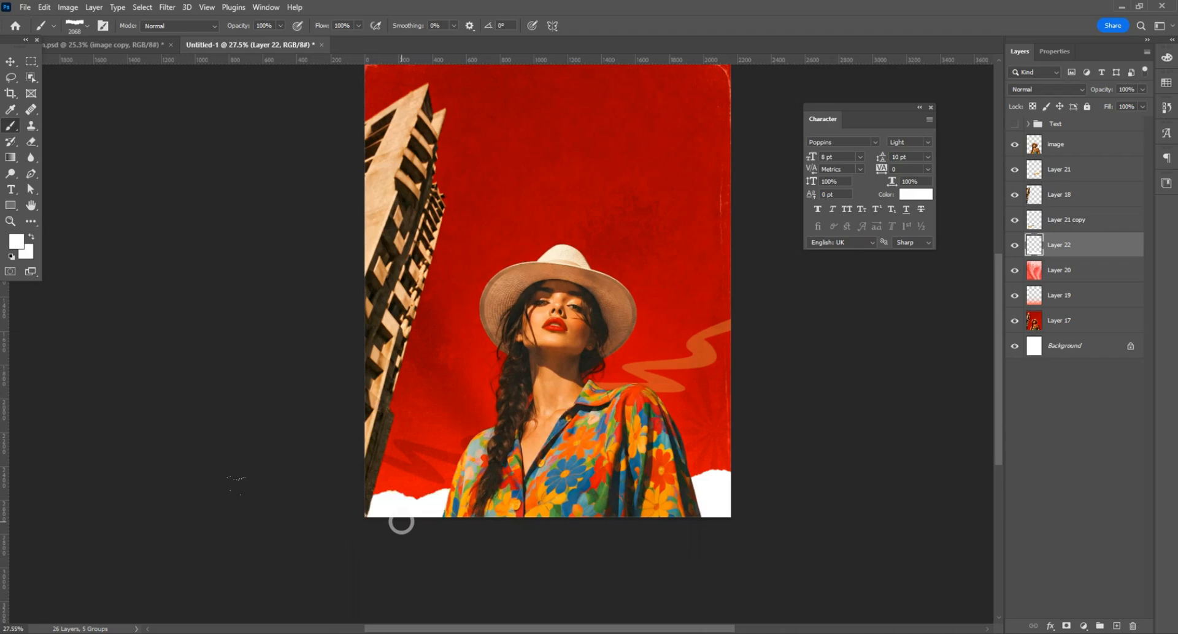
left_click(10, 64)
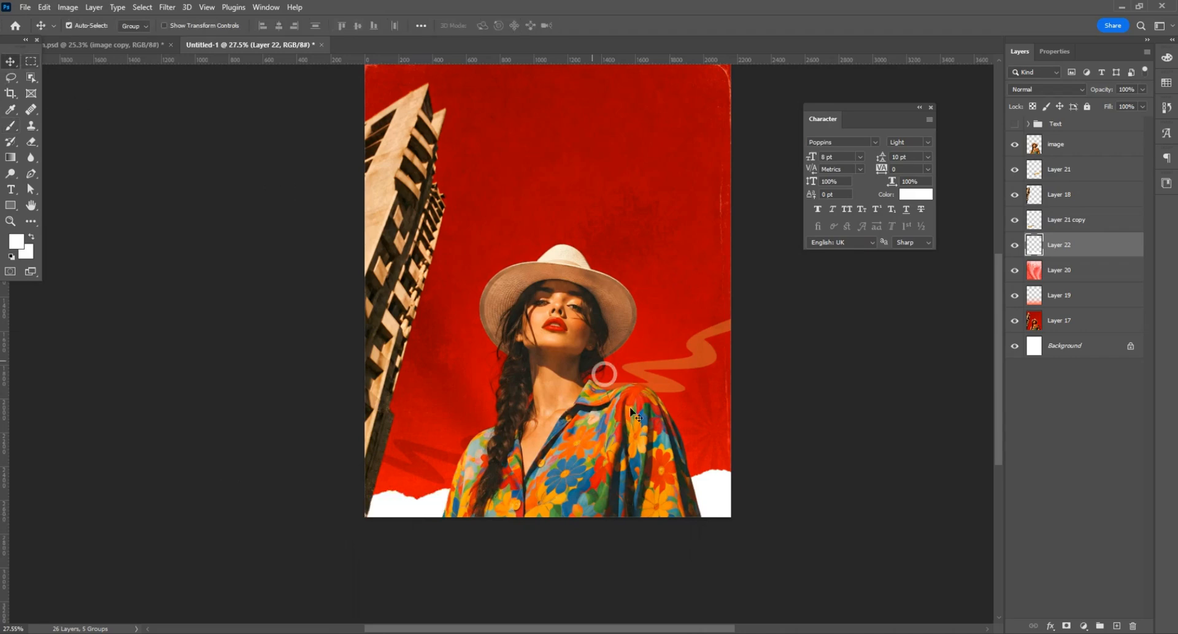
Step: Duplicate the woman's image layer three times
left_click(1063, 153)
scroll(469, 408, "up", 1)
scroll(522, 383, "up", 2)
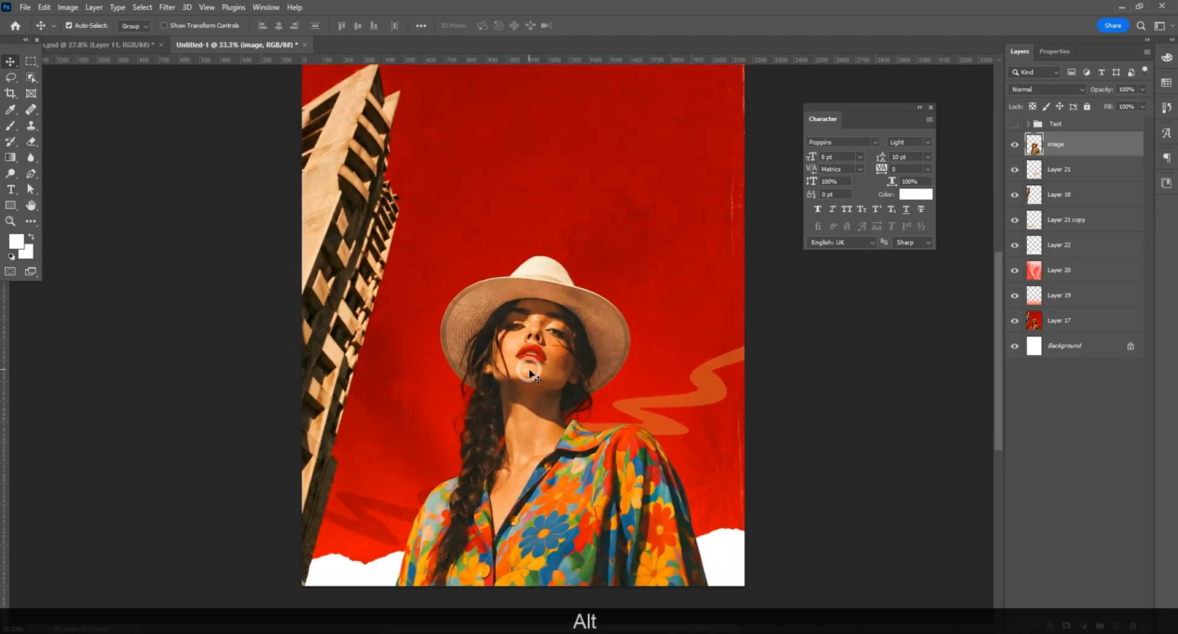
scroll(524, 387, "down", 1)
left_click(1070, 150)
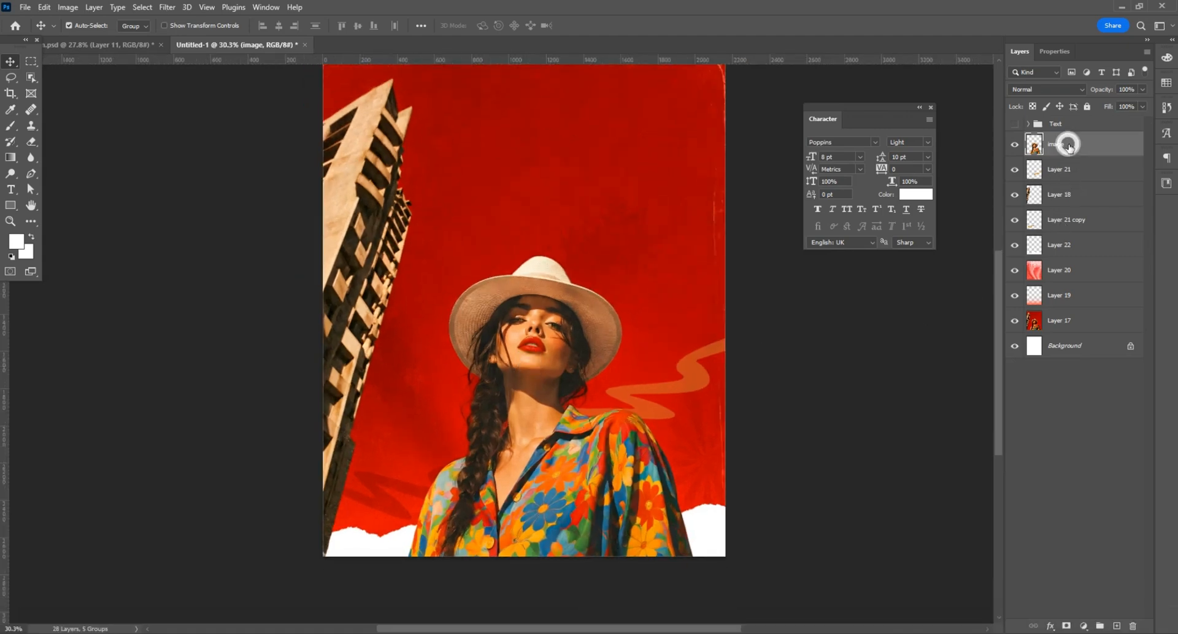
key("ctrl+j")
key("ctrl+j")
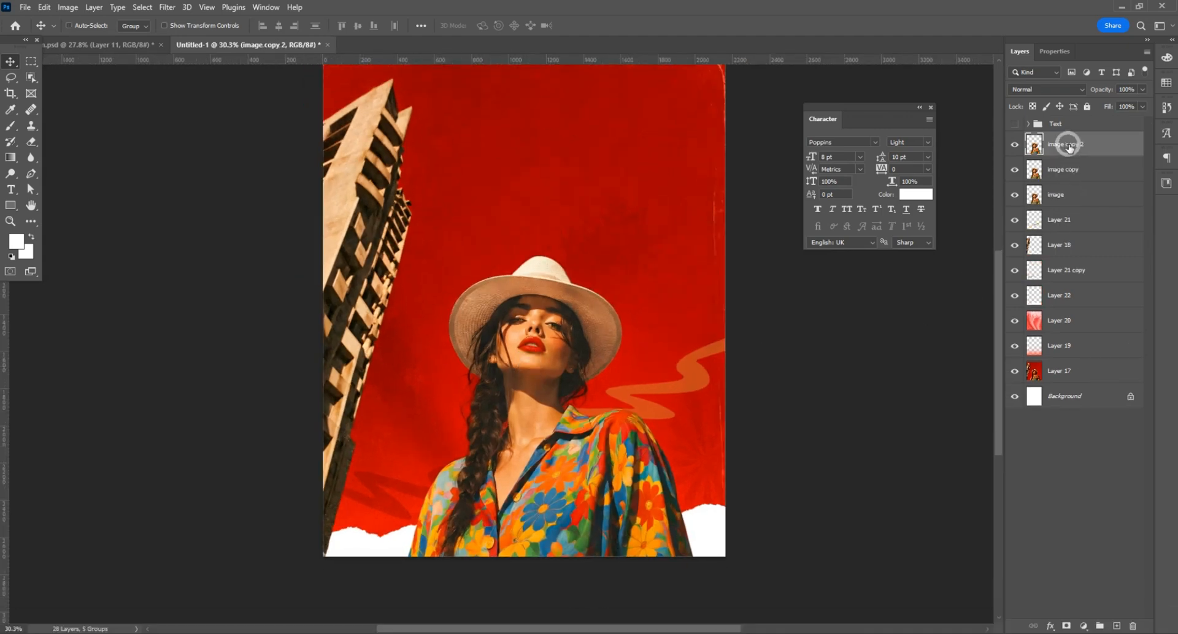
key("ctrl+j")
Step: Move the image copy layer directly below the image layer and rename it "shadow"
left_click_drag(1066, 194, 1078, 238)
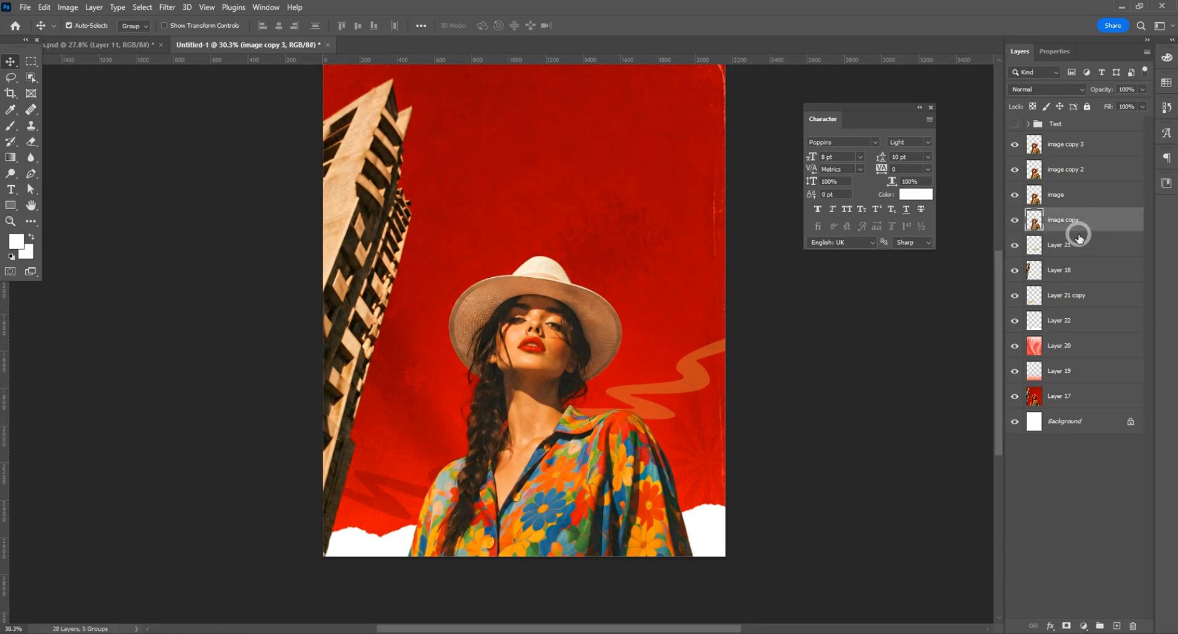
double_click(1063, 219)
type("sho")
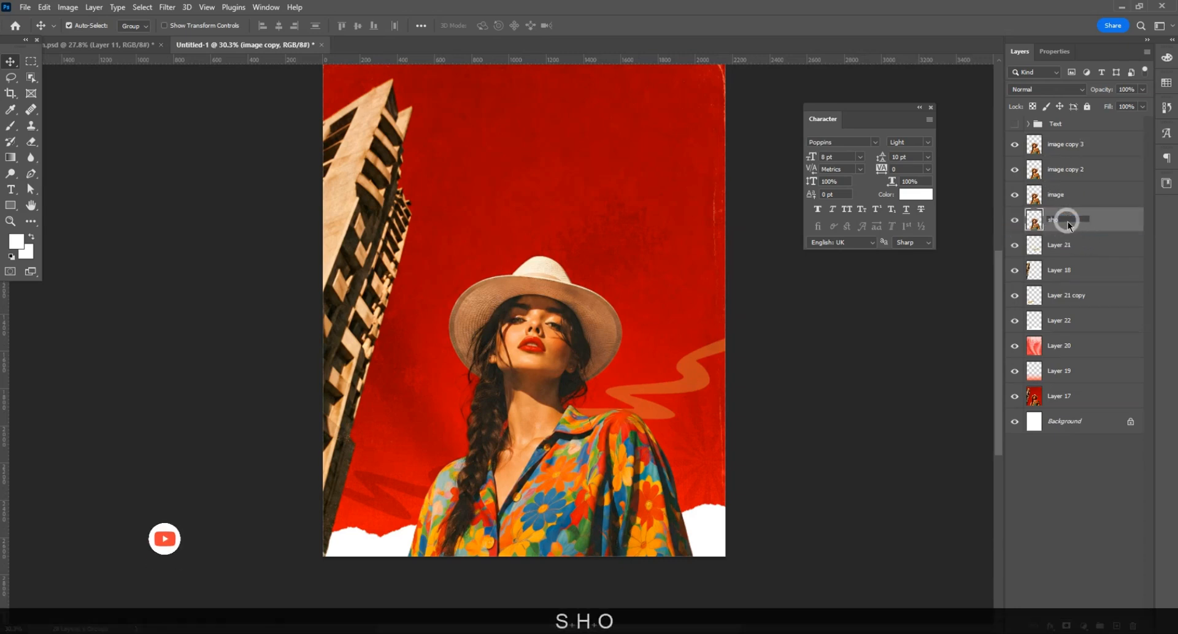
key("BackSpace")
type("adow")
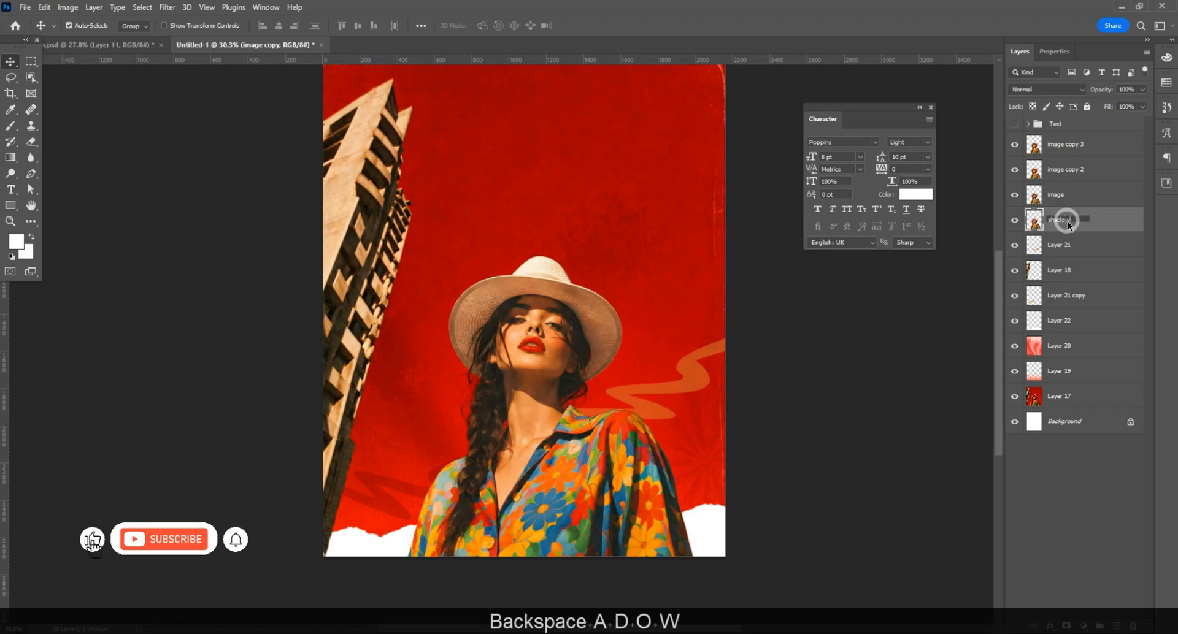
key("Return")
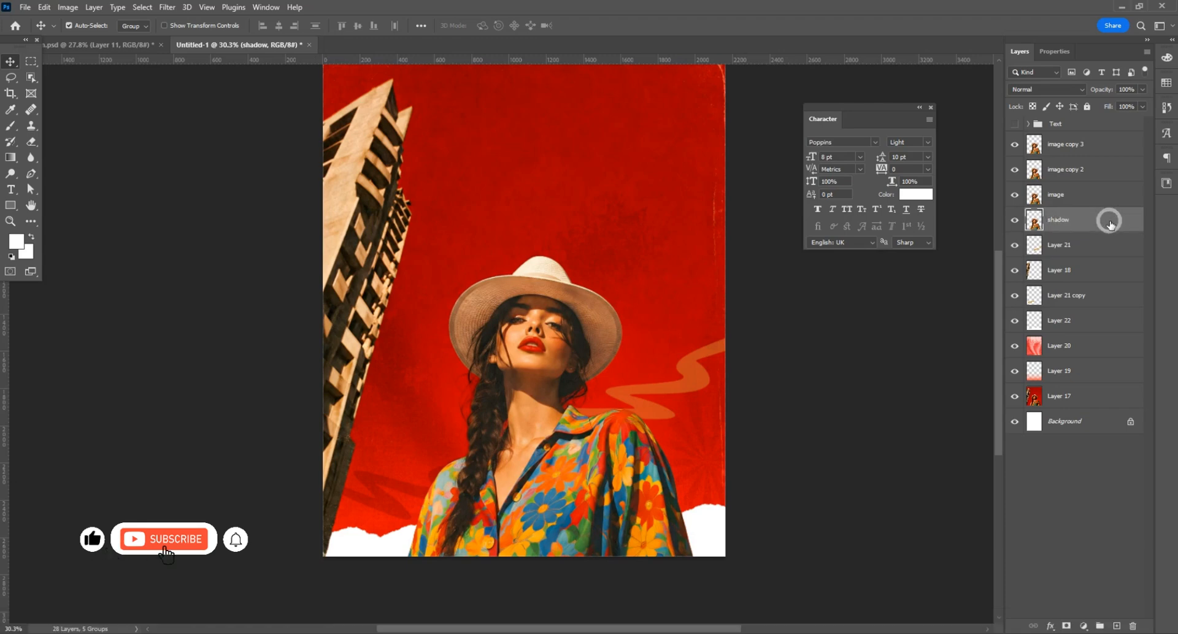
Step: Rename the image copy 2 layer as "path blur"
double_click(1067, 169)
type("p")
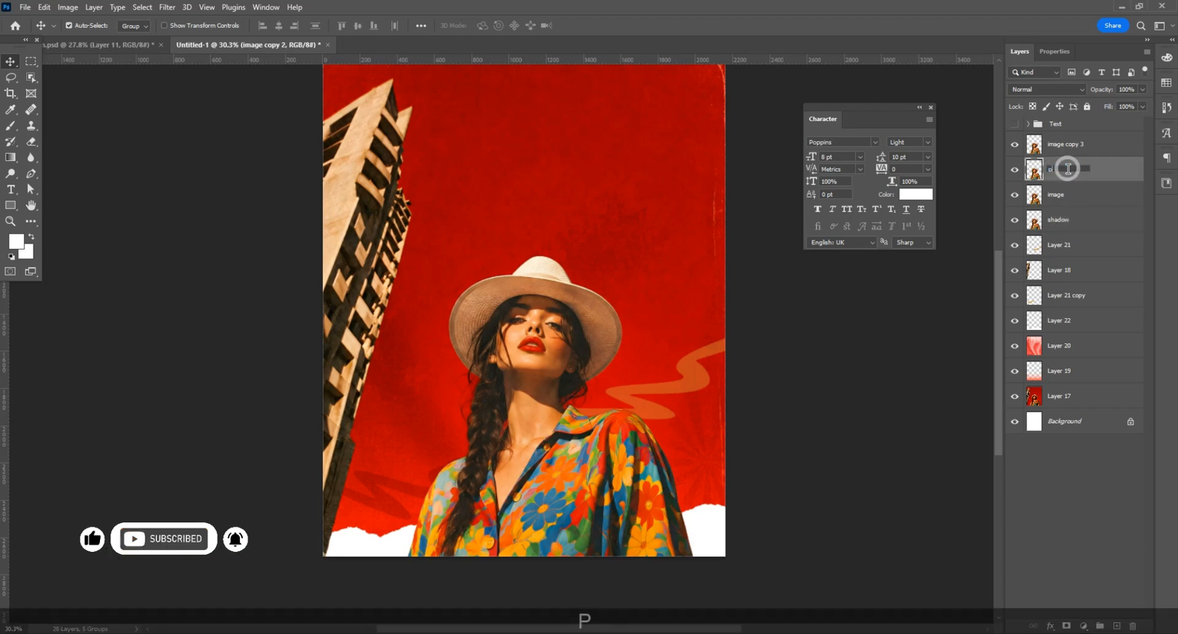
type("ath blur")
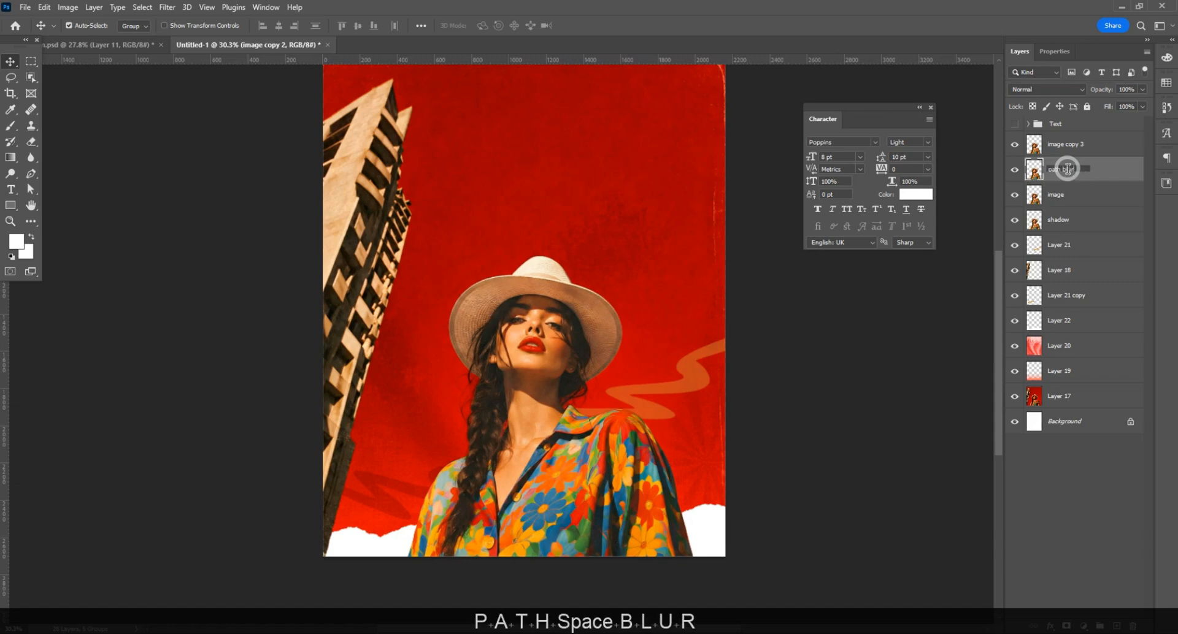
left_click(1112, 173)
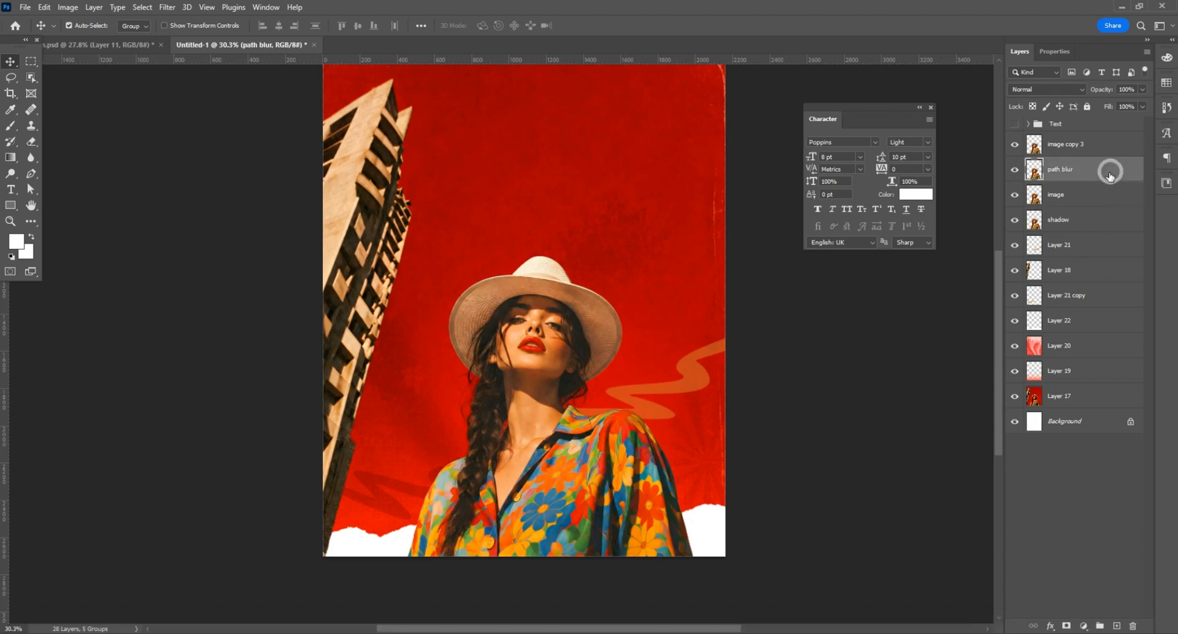
Step: Add a black Color Overlay effect to the shadow layer
left_click(1054, 222)
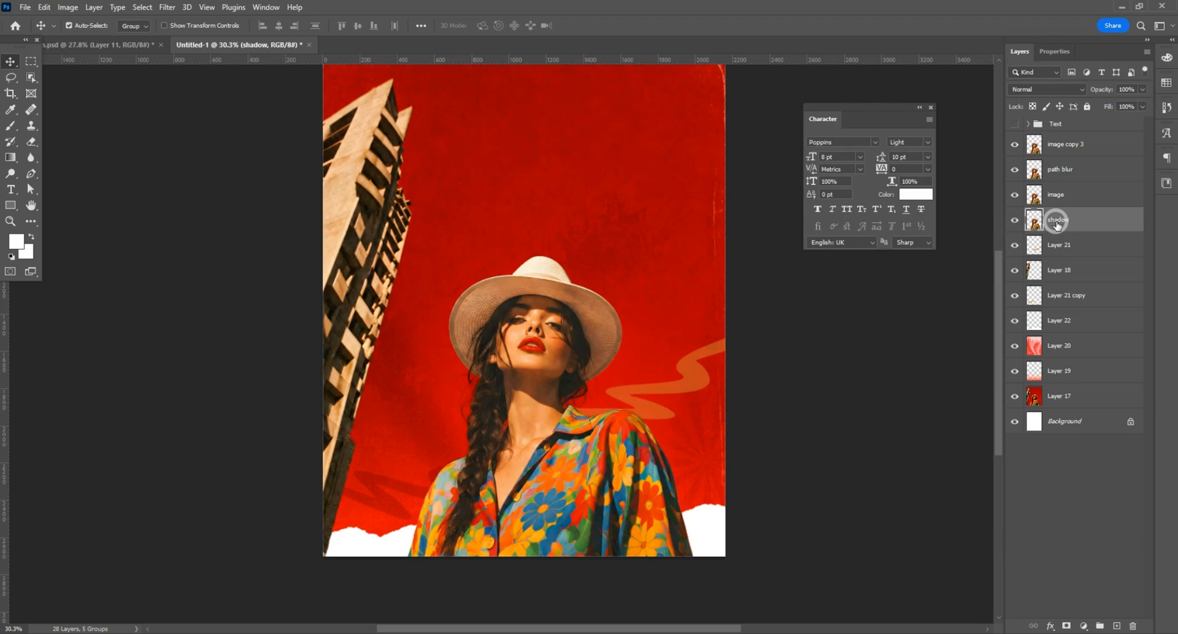
key("ctrl")
right_click(1056, 222)
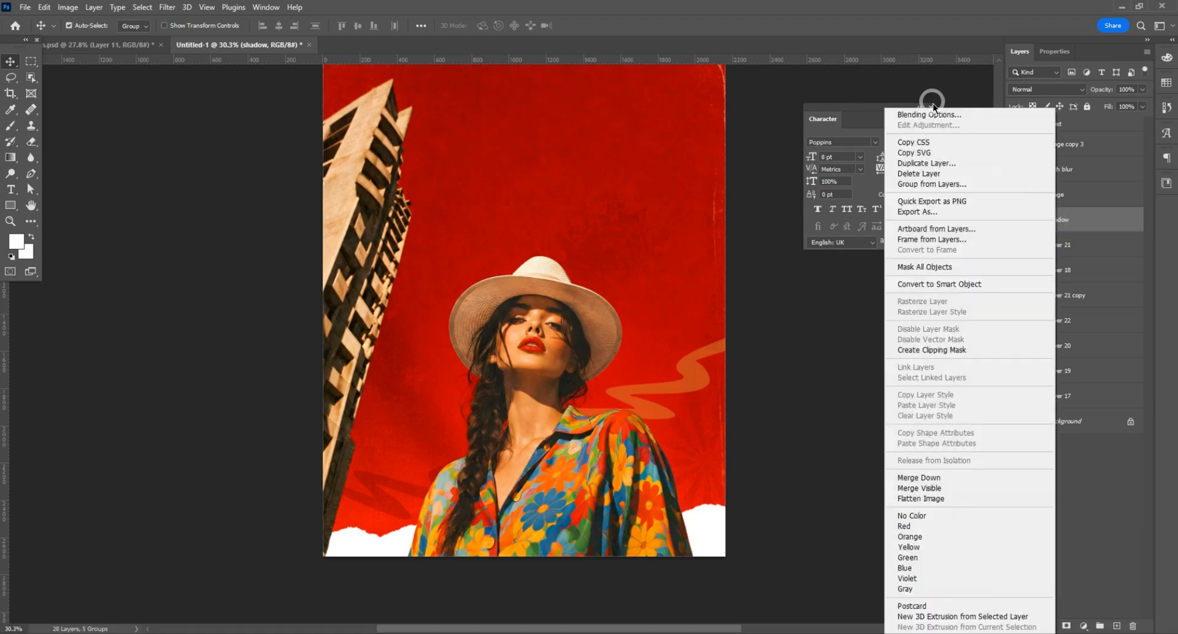
left_click(922, 114)
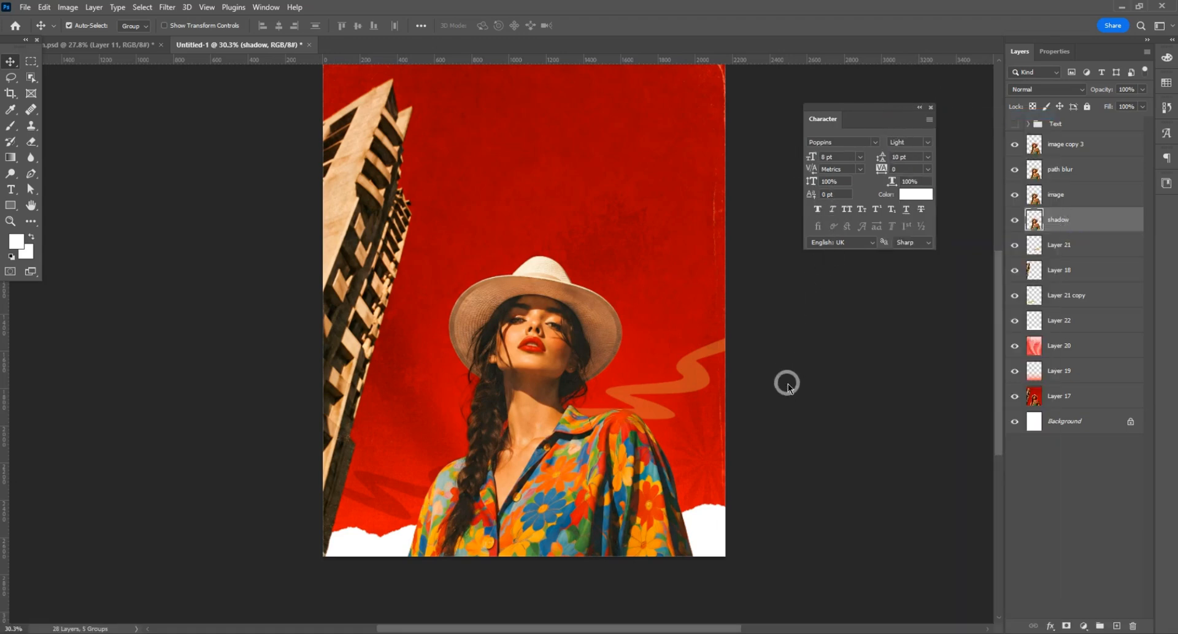
left_click(736, 381)
left_click(1102, 242)
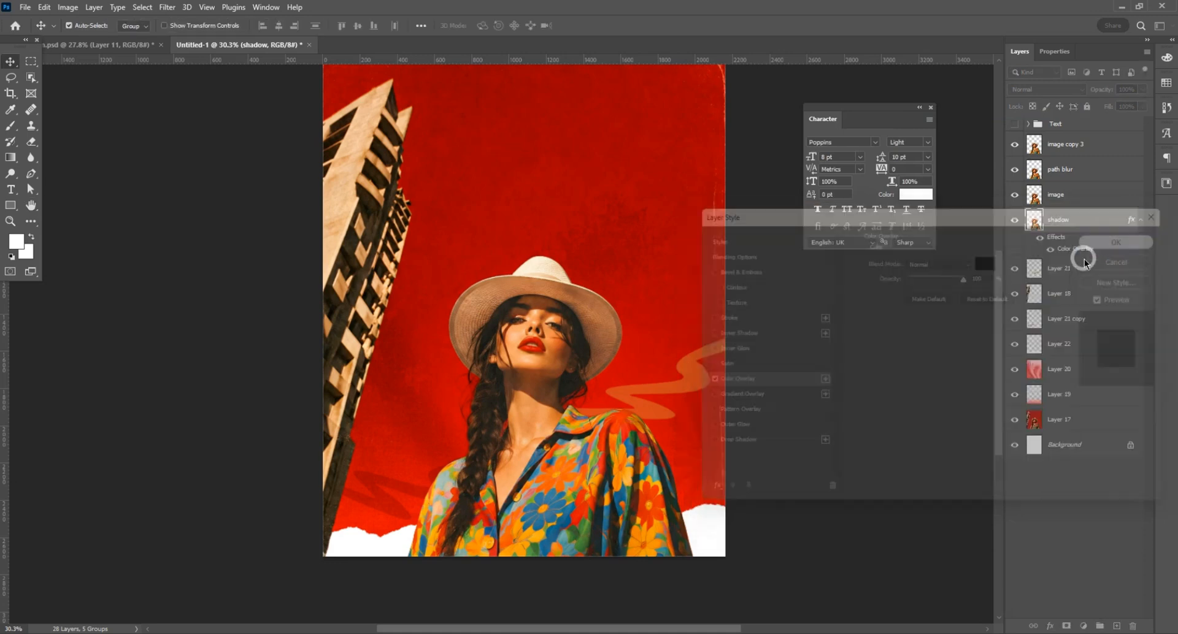
Step: Nudge the shadow layer to the right of the woman and reduce its opacity to 30%
key("Right")
key("Right")
key("Right")
key("Right")
key("Right")
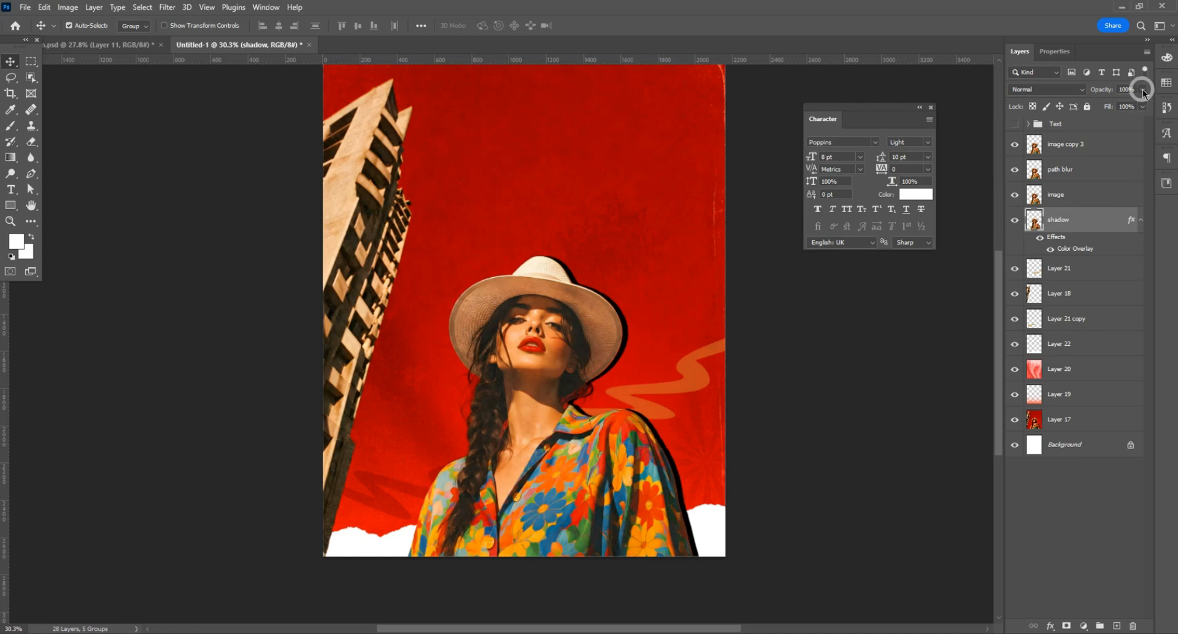
left_click_drag(1142, 92, 1102, 103)
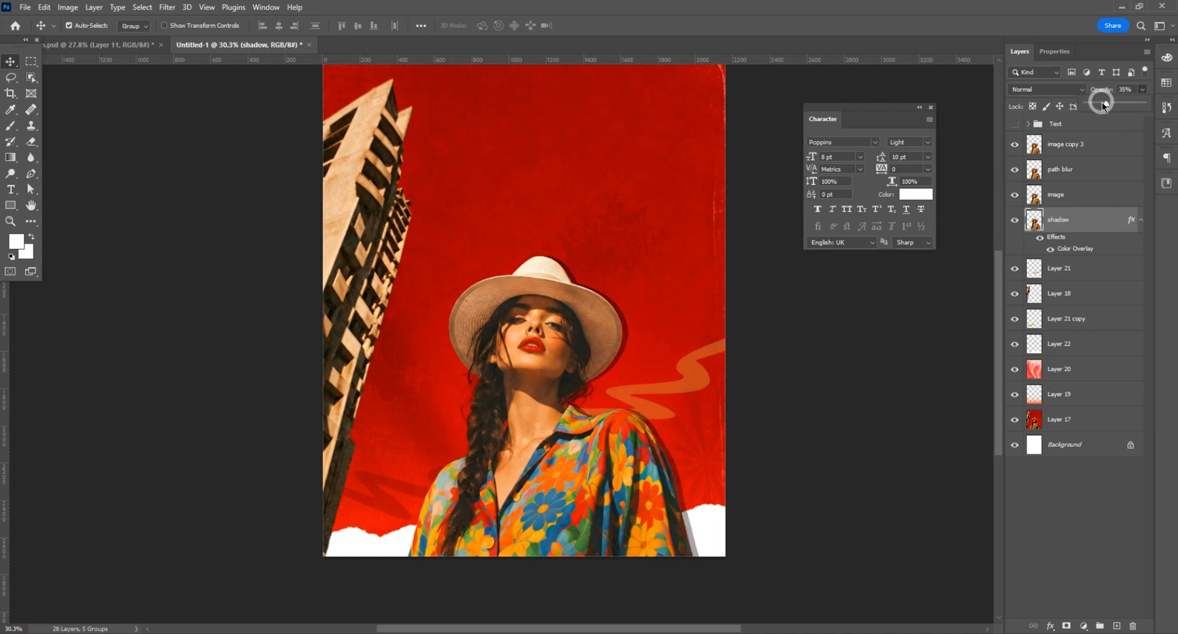
Step: Compare the Filter Gallery's texture effects on the image layer and apply Texturizer with Canvas texture, 100% scaling, relief 4 and top light
left_click(1072, 198)
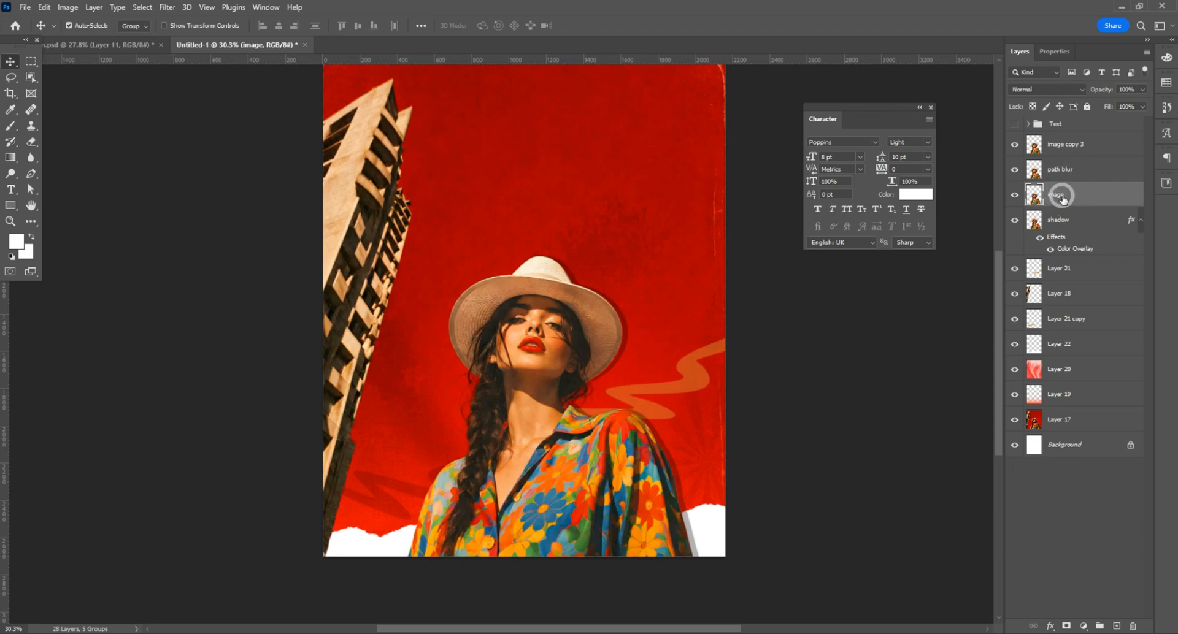
left_click(166, 7)
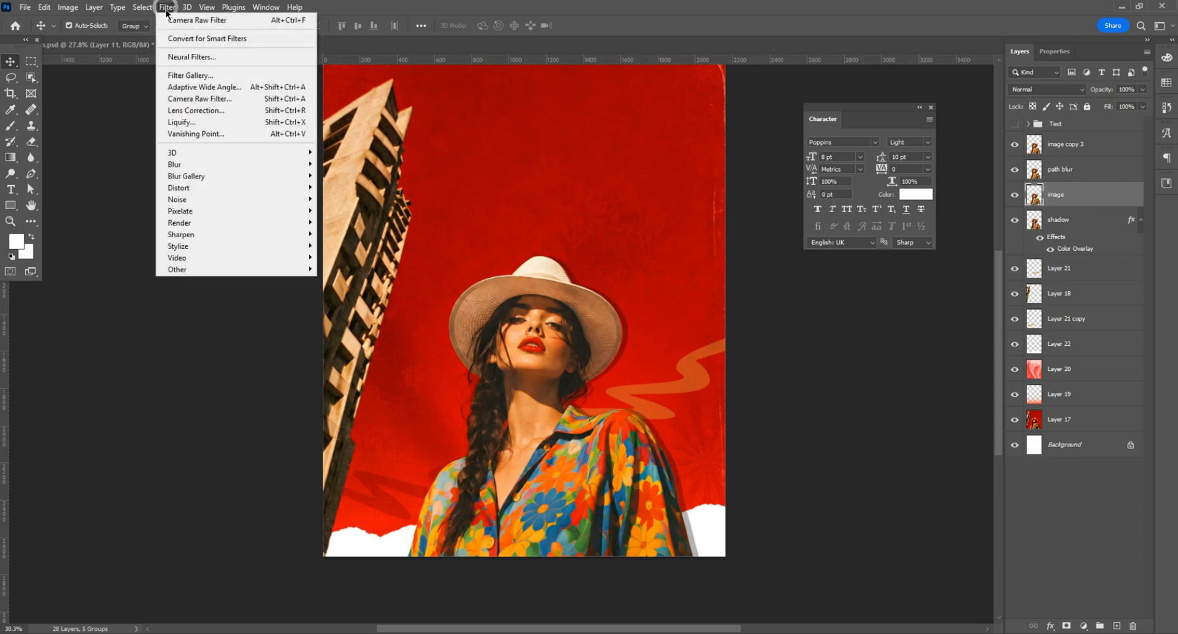
left_click(206, 73)
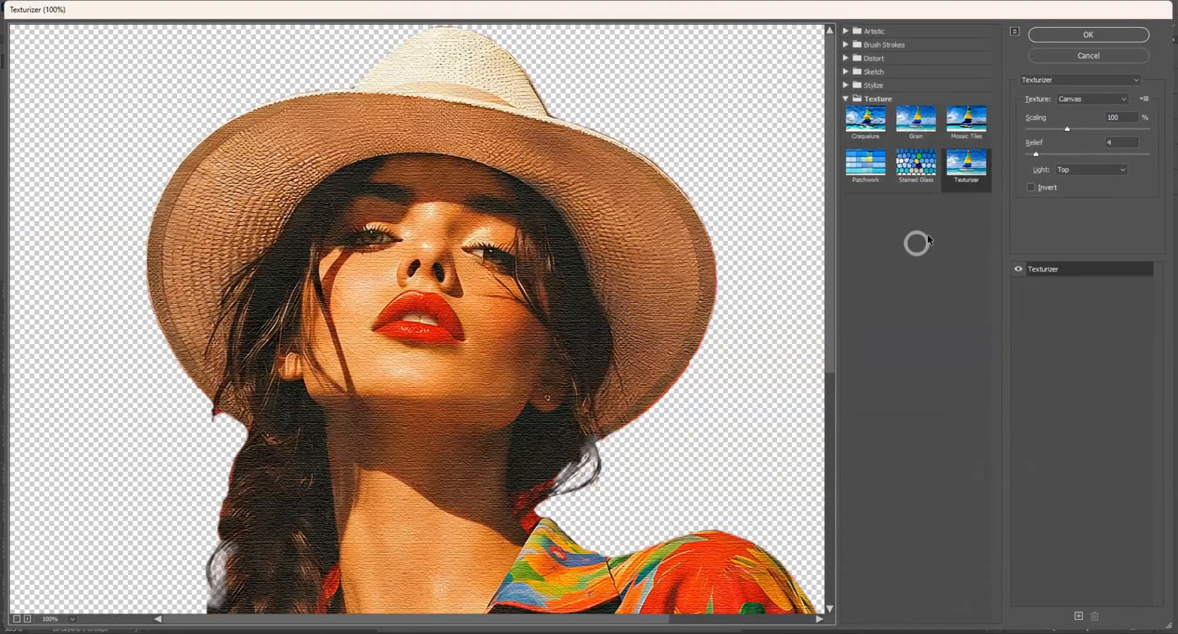
left_click(966, 120)
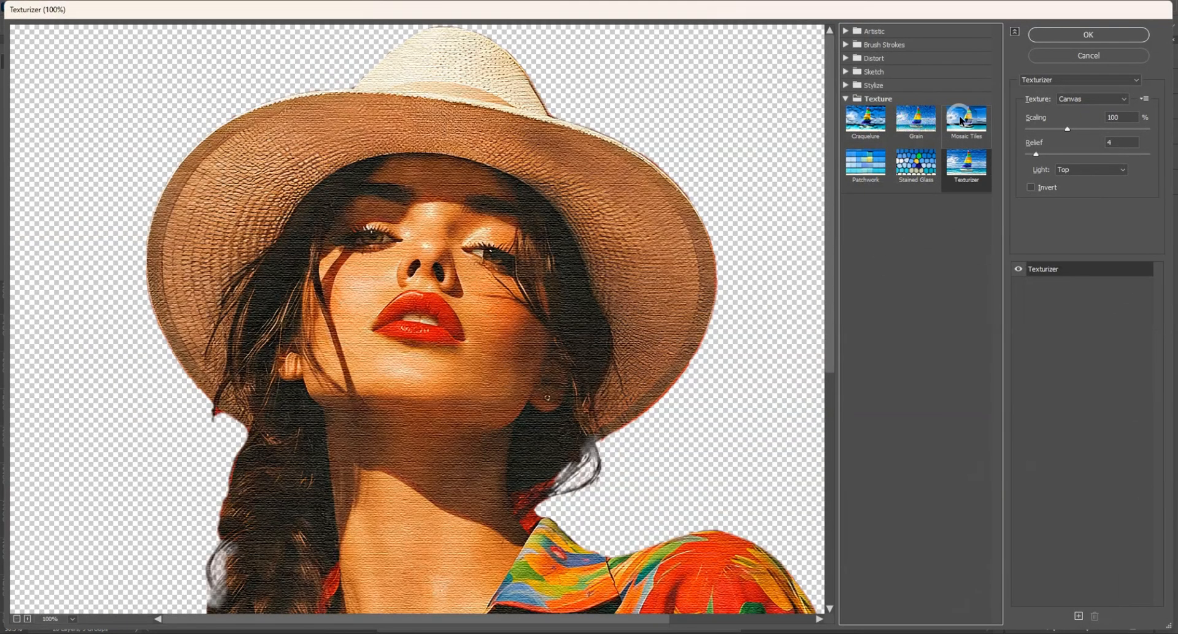
left_click(896, 128)
left_click(865, 119)
left_click(865, 163)
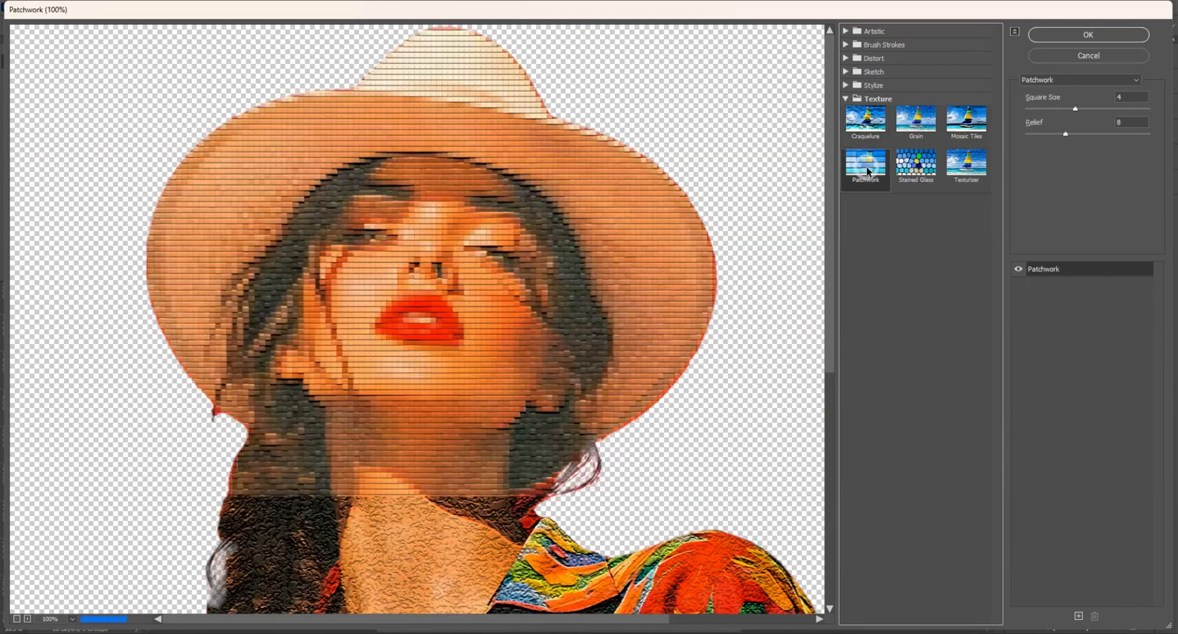
left_click(916, 163)
left_click(966, 165)
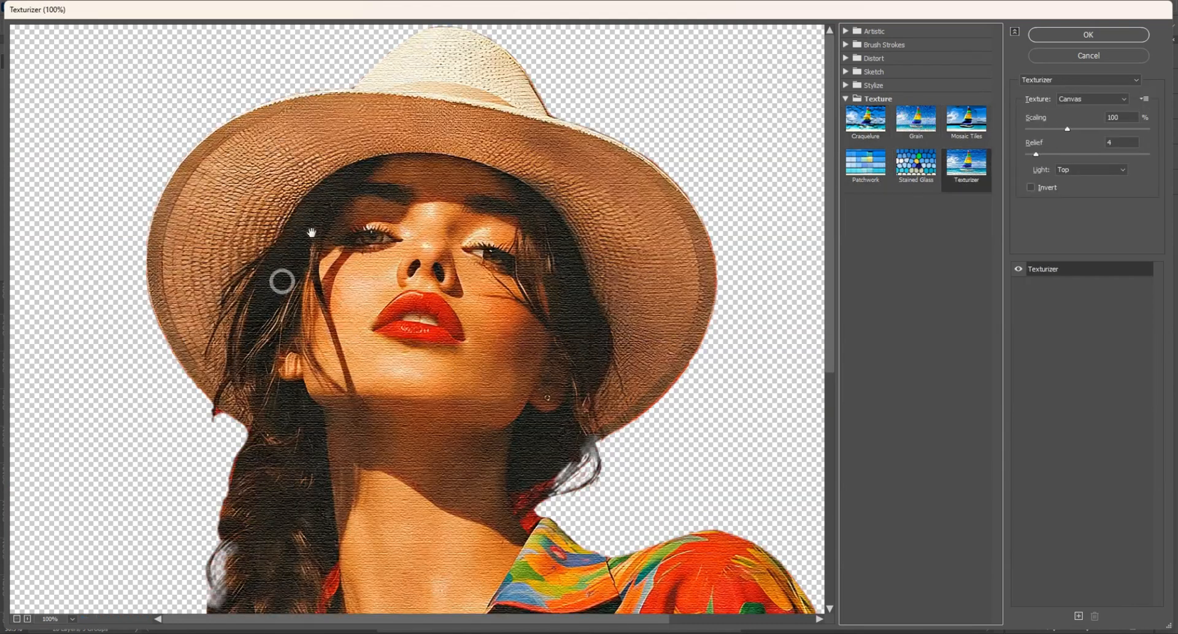
left_click_drag(1068, 133, 1065, 135)
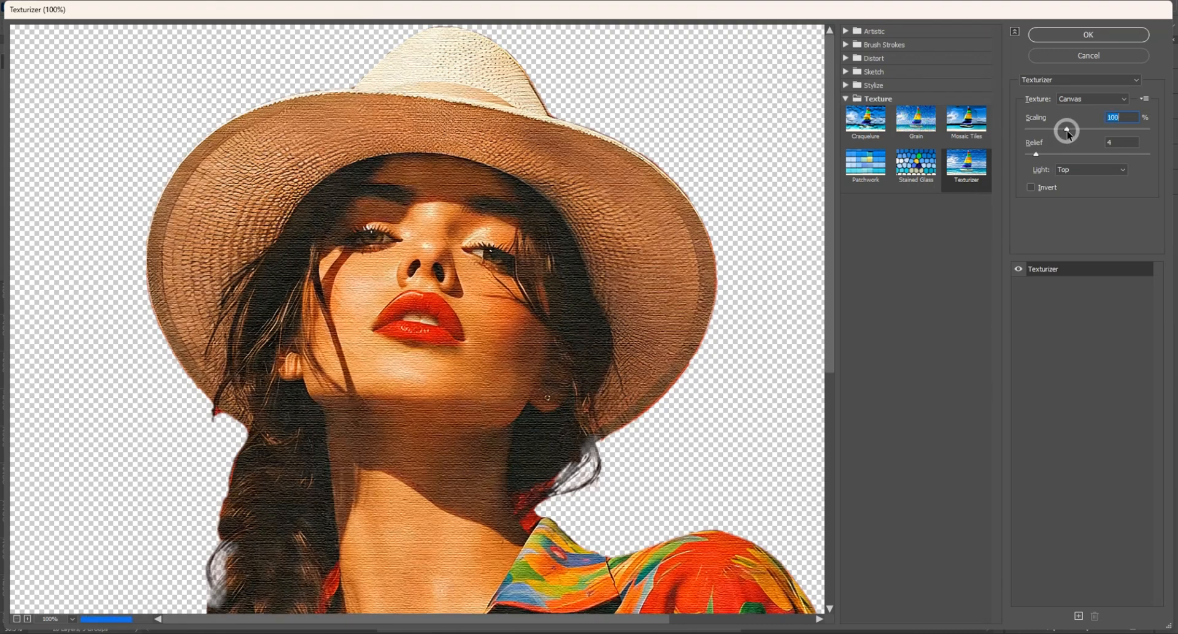
left_click(1074, 35)
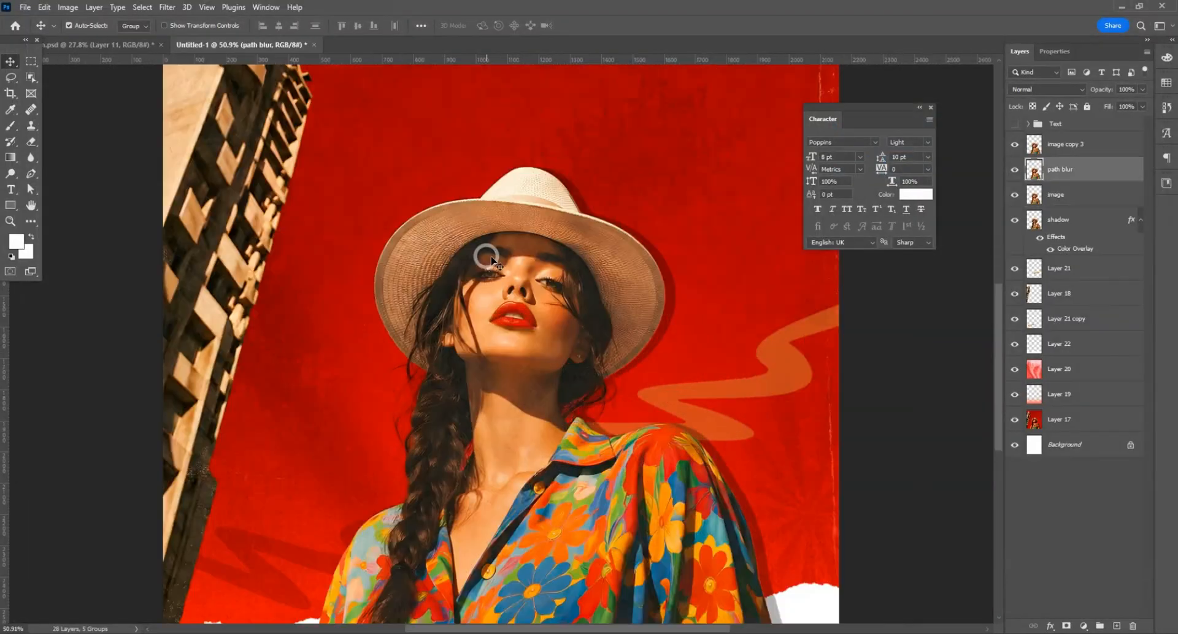
Step: Hide the path blur and image copy 3 layers to examine the texture on the woman's face up close
left_click_drag(1014, 169, 1014, 145)
scroll(525, 305, "up", 5)
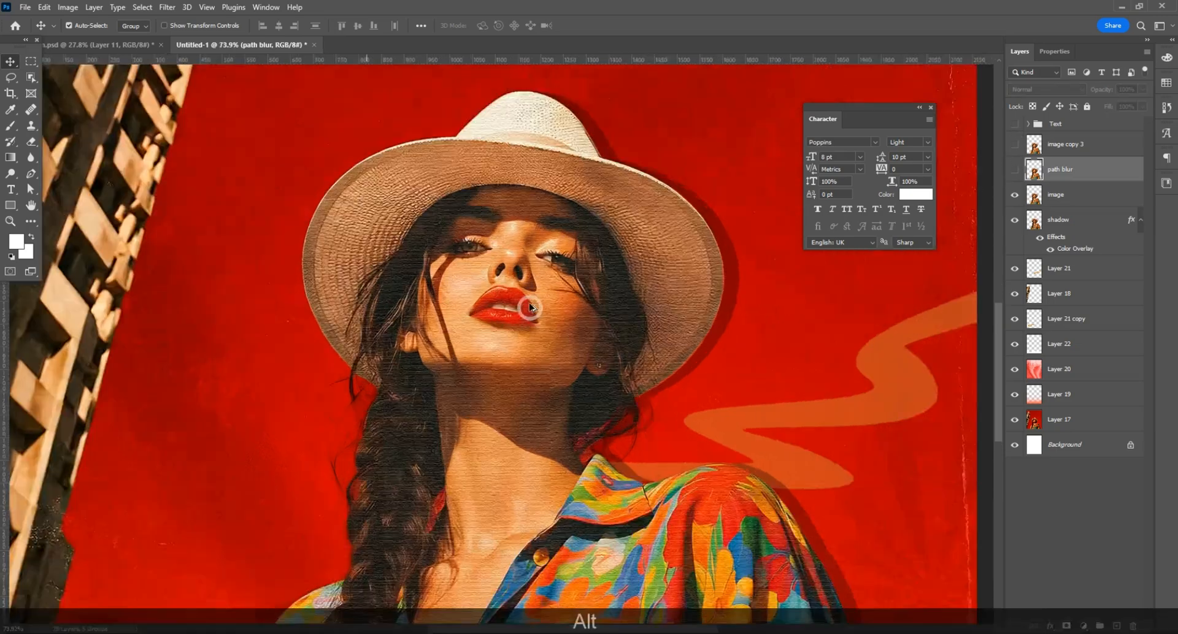
Step: Make the path blur and image copy 3 layers visible again
left_click(1015, 172)
left_click(1014, 171)
left_click_drag(1014, 145, 1014, 169)
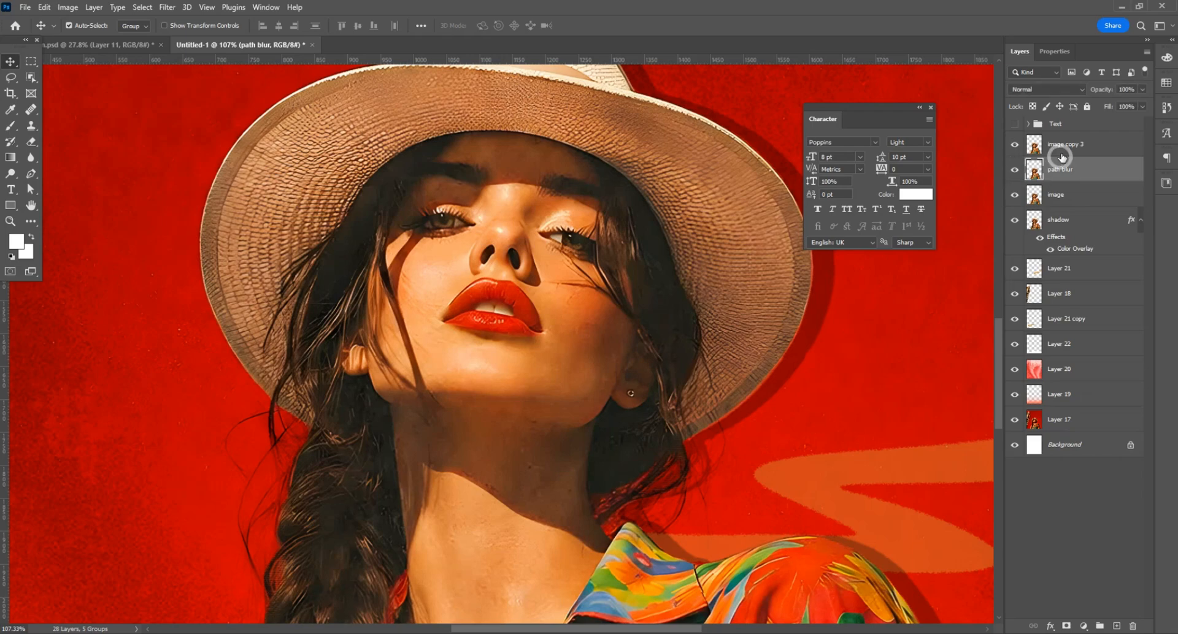
Step: Apply Color Halftone with a 10-pixel maximum radius to image copy 3 and hide the result behind a black layer mask
left_click(1061, 151)
scroll(535, 230, "down", 3)
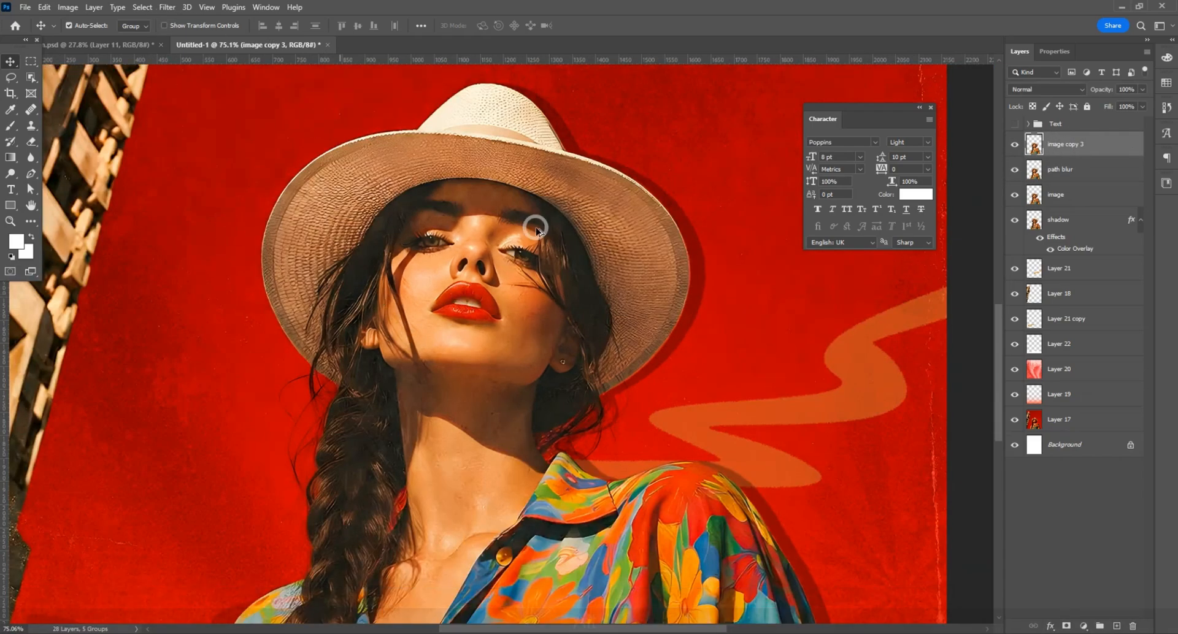
scroll(536, 230, "down", 3)
left_click(167, 7)
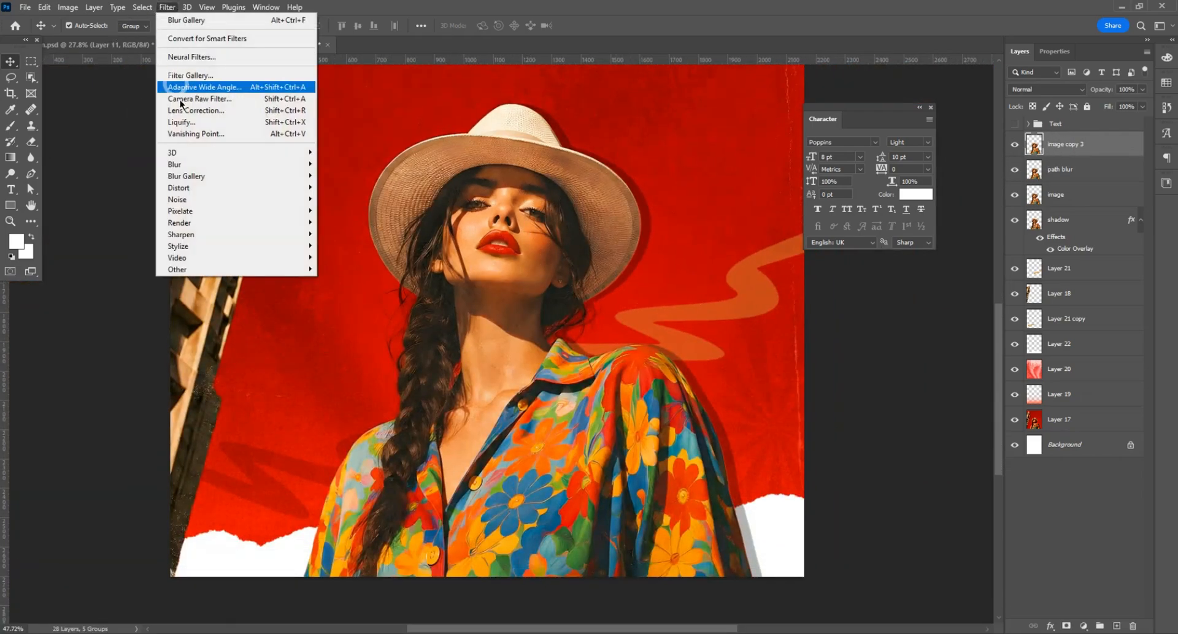
mouse_move(184, 166)
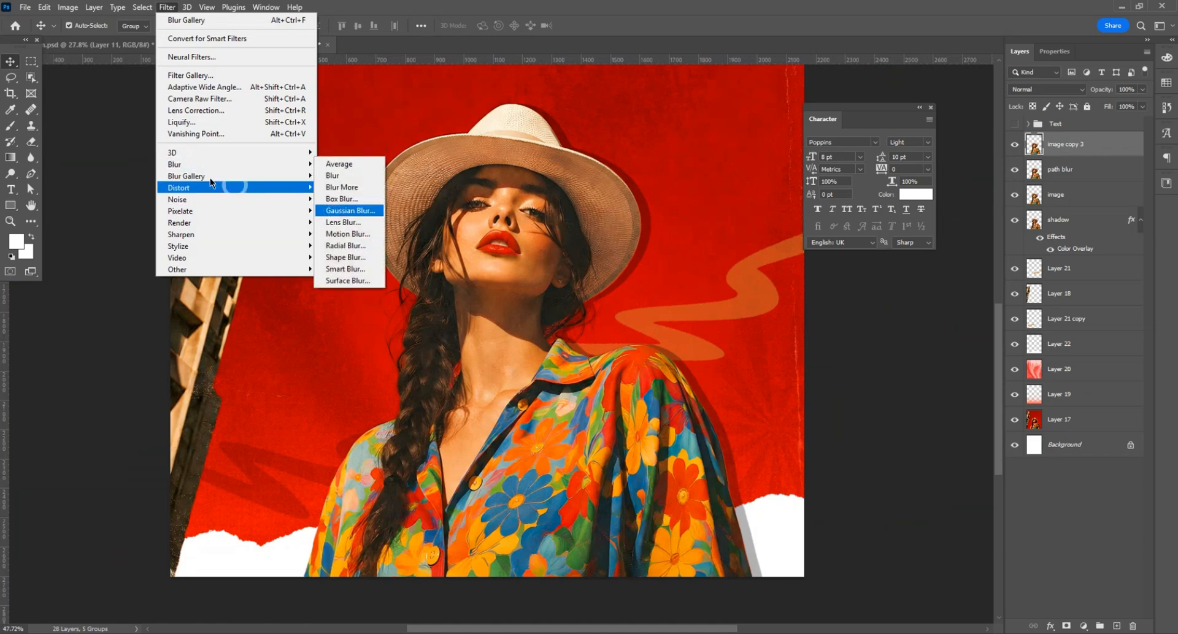
mouse_move(186, 211)
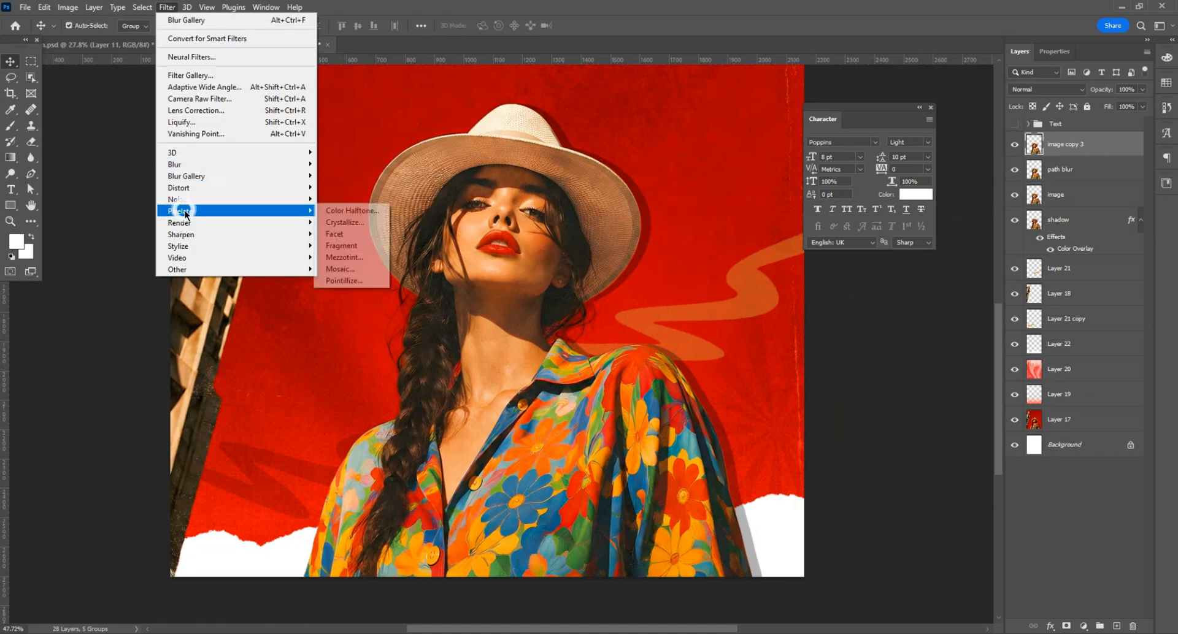
left_click(351, 212)
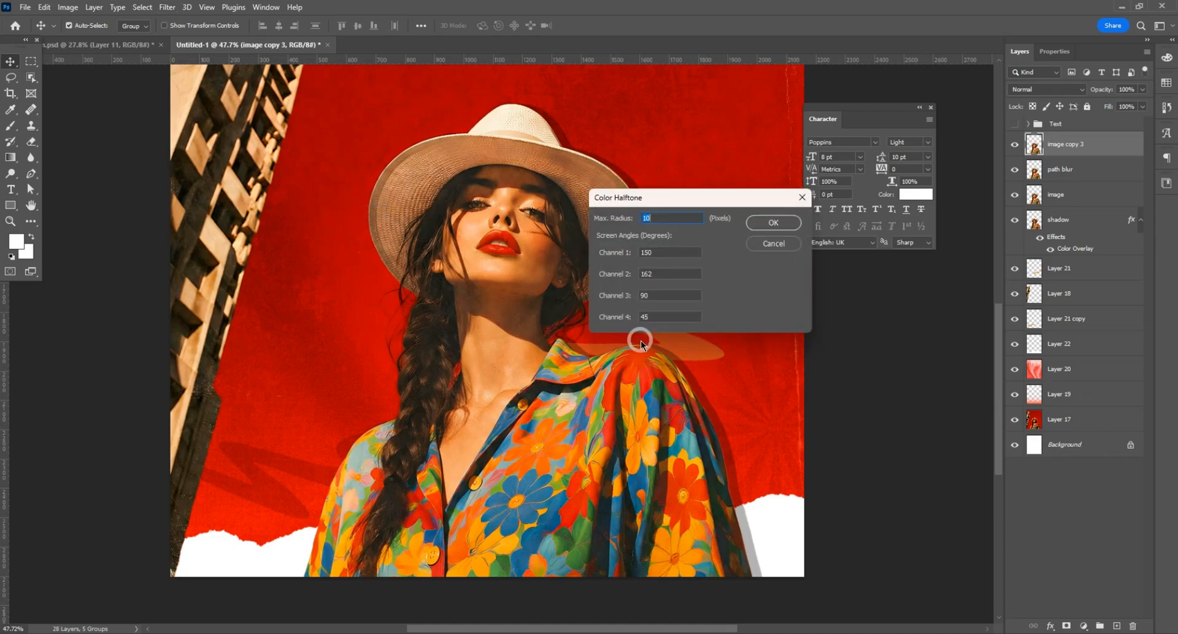
left_click(791, 216)
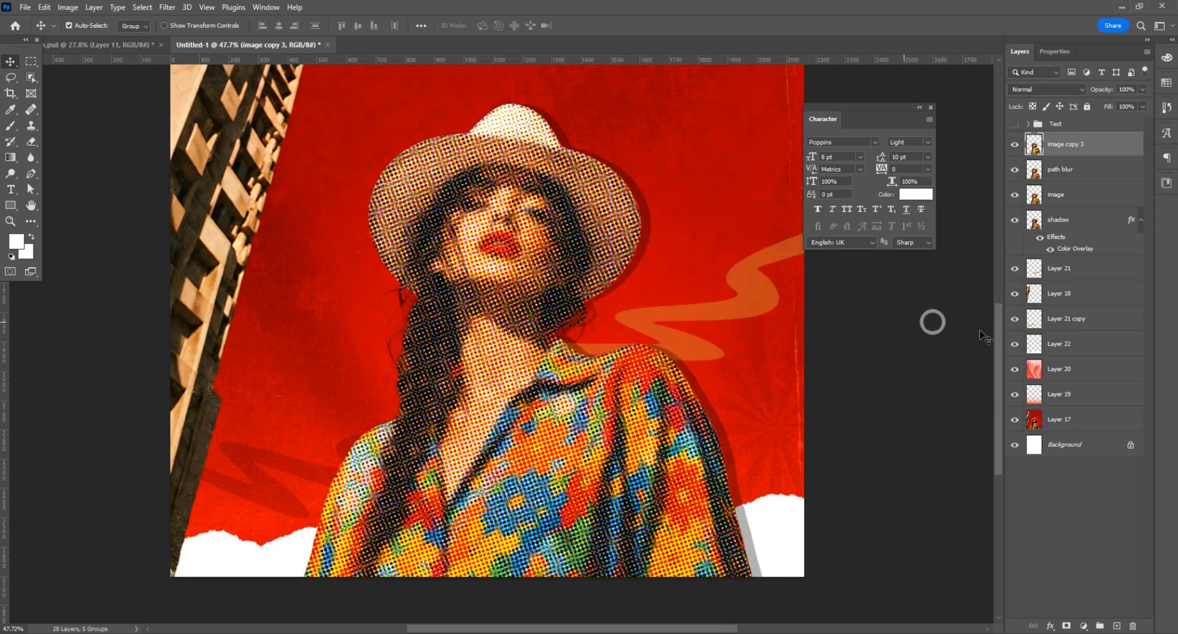
left_click(1066, 626)
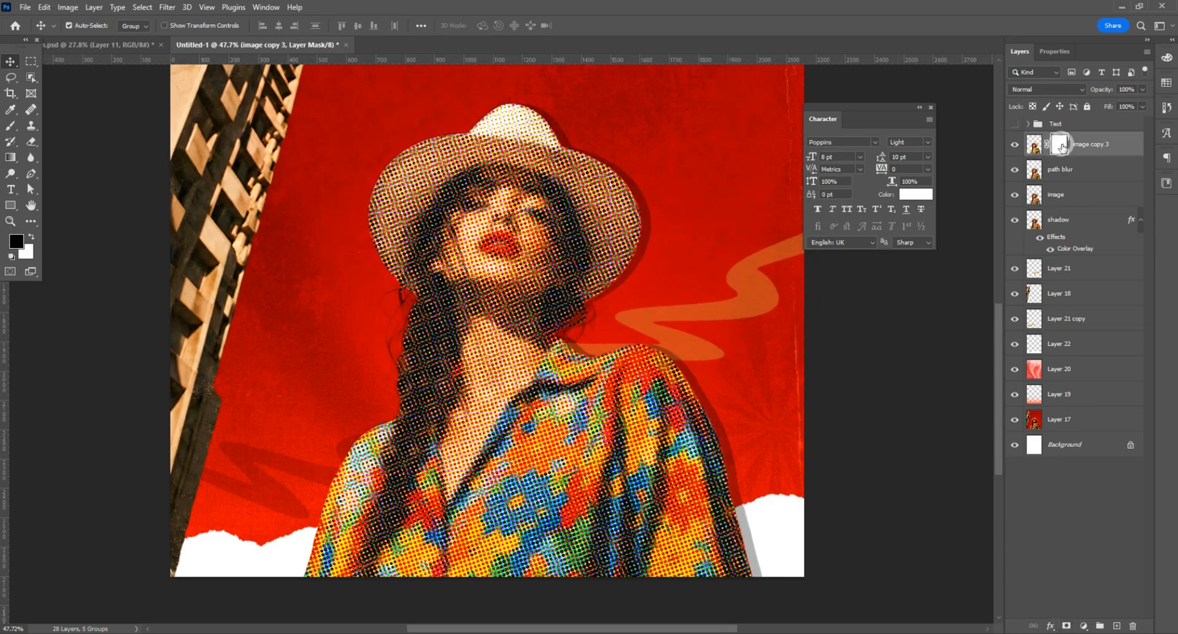
key("ctrl+i")
Step: Reveal the halftone on the woman's shoulder by painting white on the mask with an 800 px Soft Round Pressure Size brush, undoing the last stroke
left_click(11, 125)
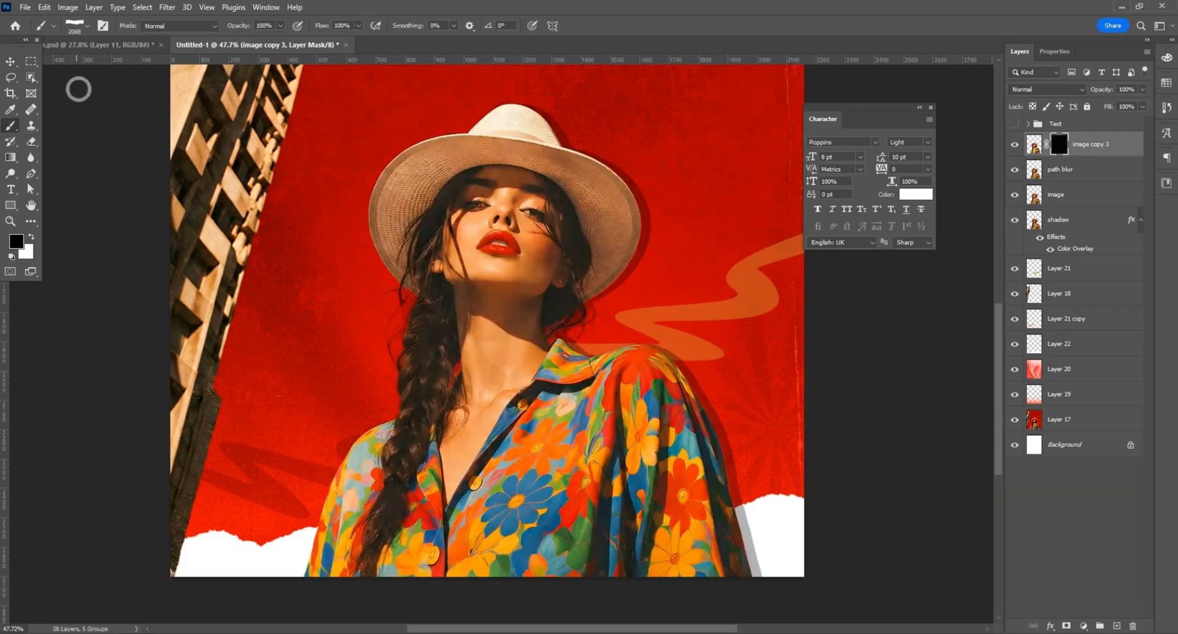
left_click(90, 30)
left_click(23, 136)
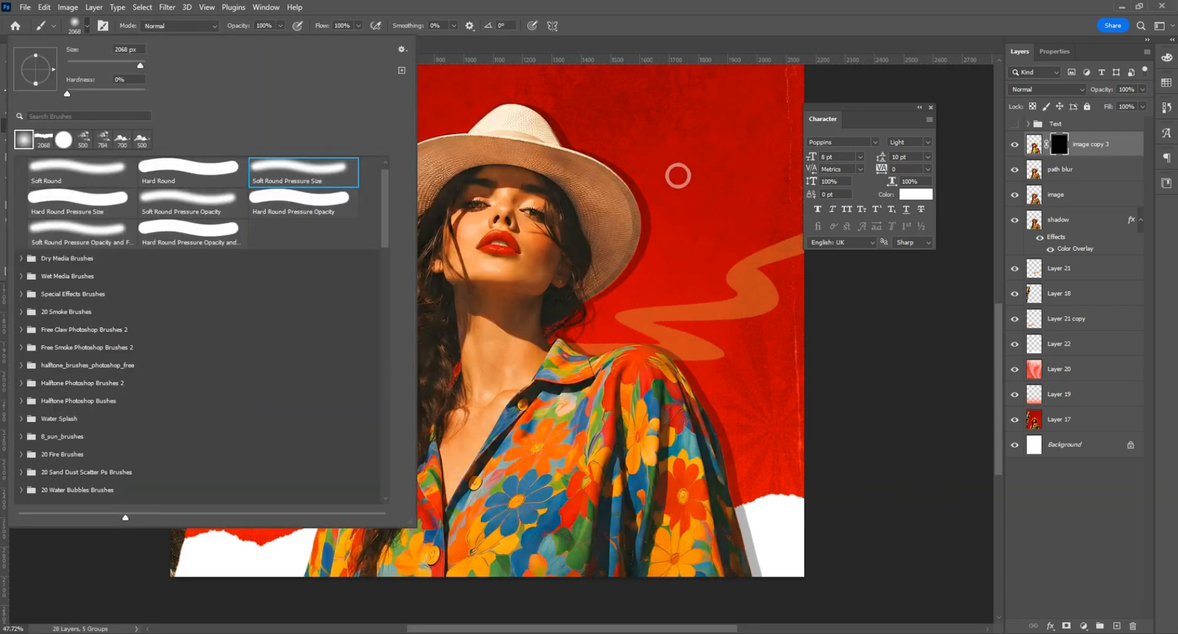
left_click(668, 184)
key("bracketleft")
key("bracketleft")
key("bracketleft")
key("bracketleft")
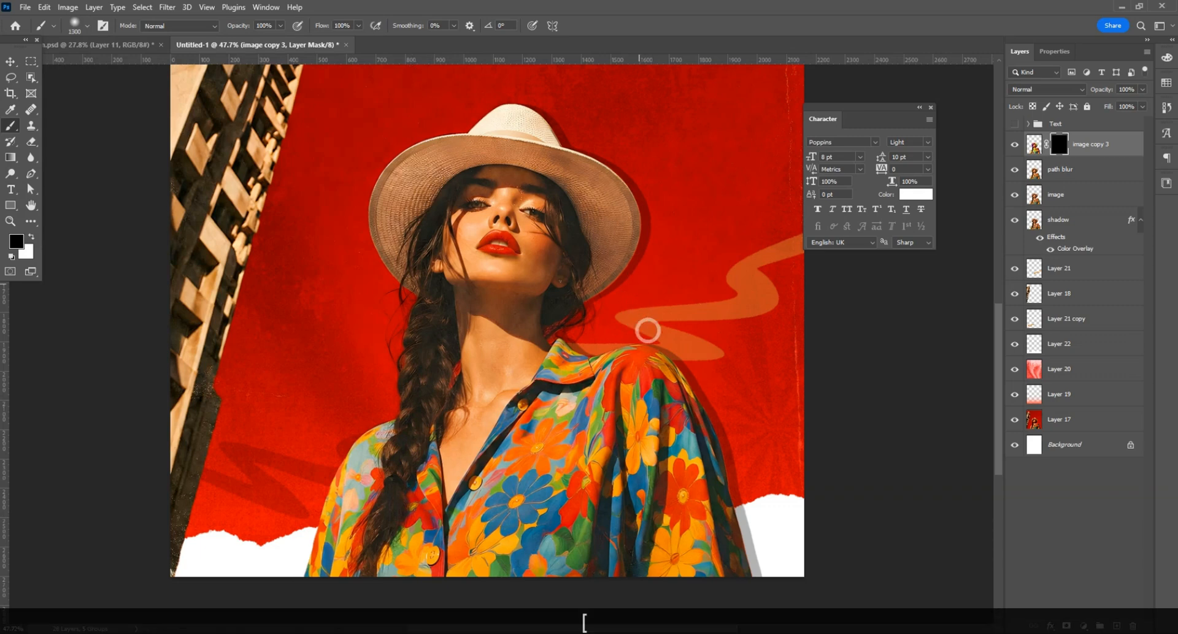
key("bracketleft")
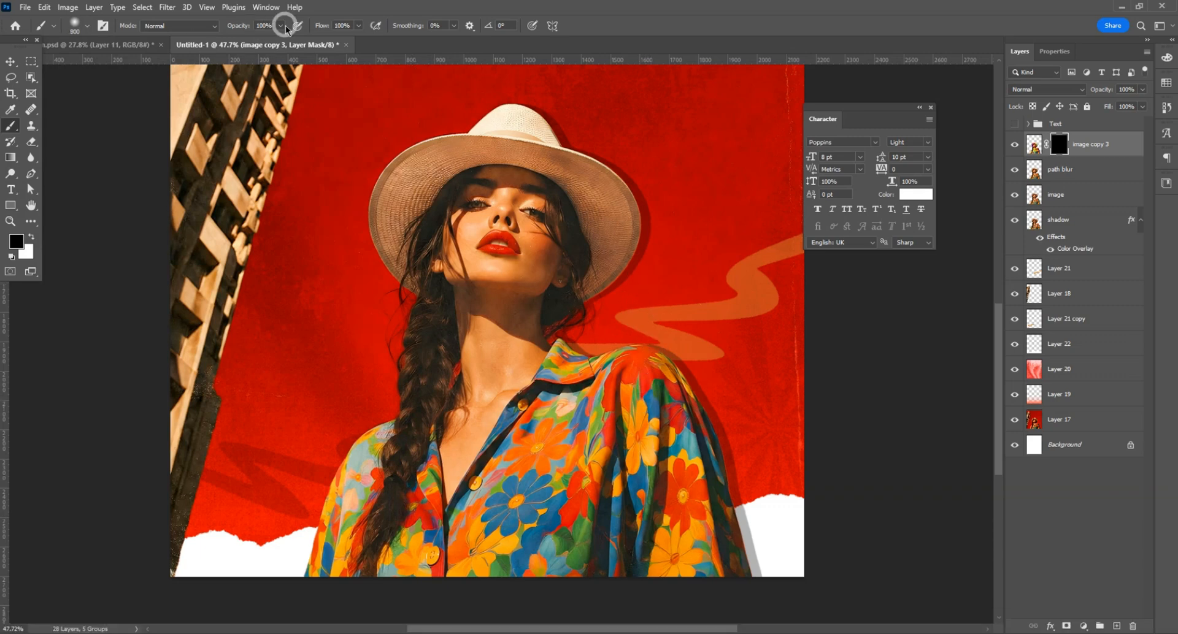
left_click(31, 237)
scroll(661, 341, "down", 1)
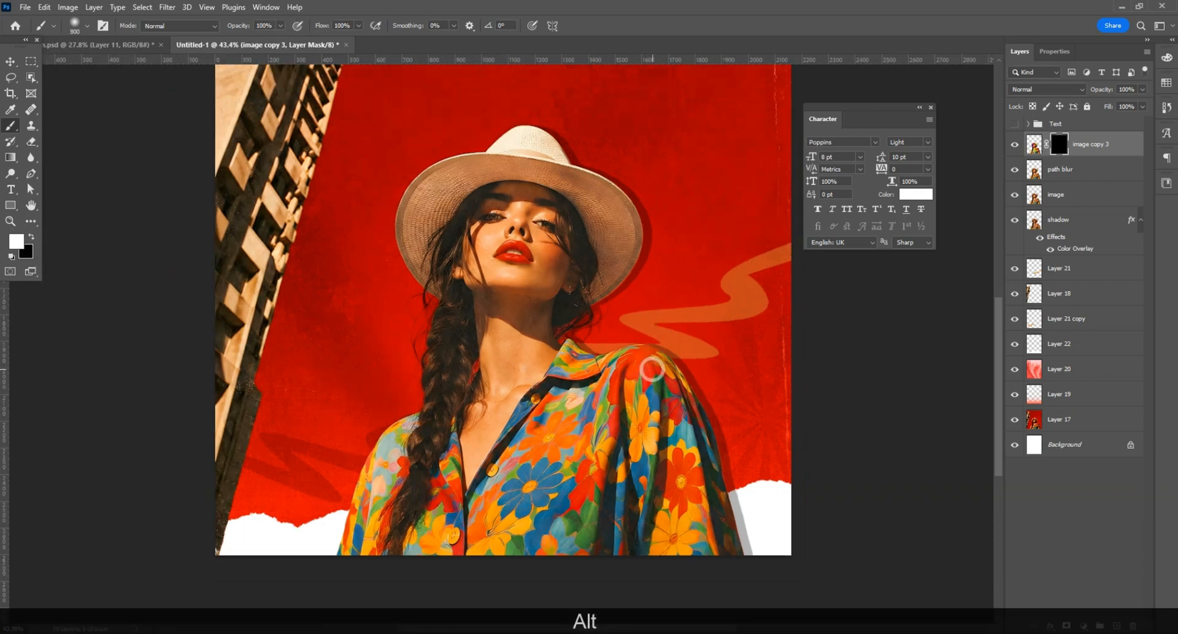
left_click(652, 370)
left_click(704, 419)
key("bracketleft")
scroll(598, 276, "down", 3)
scroll(491, 368, "up", 2)
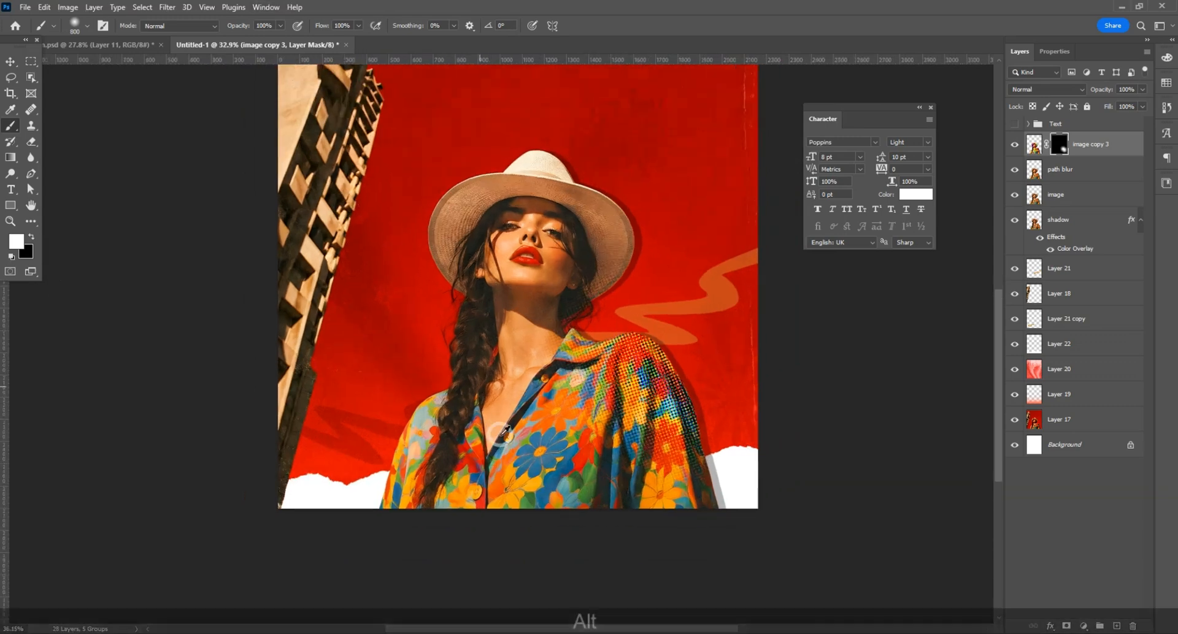
key("ctrl+z")
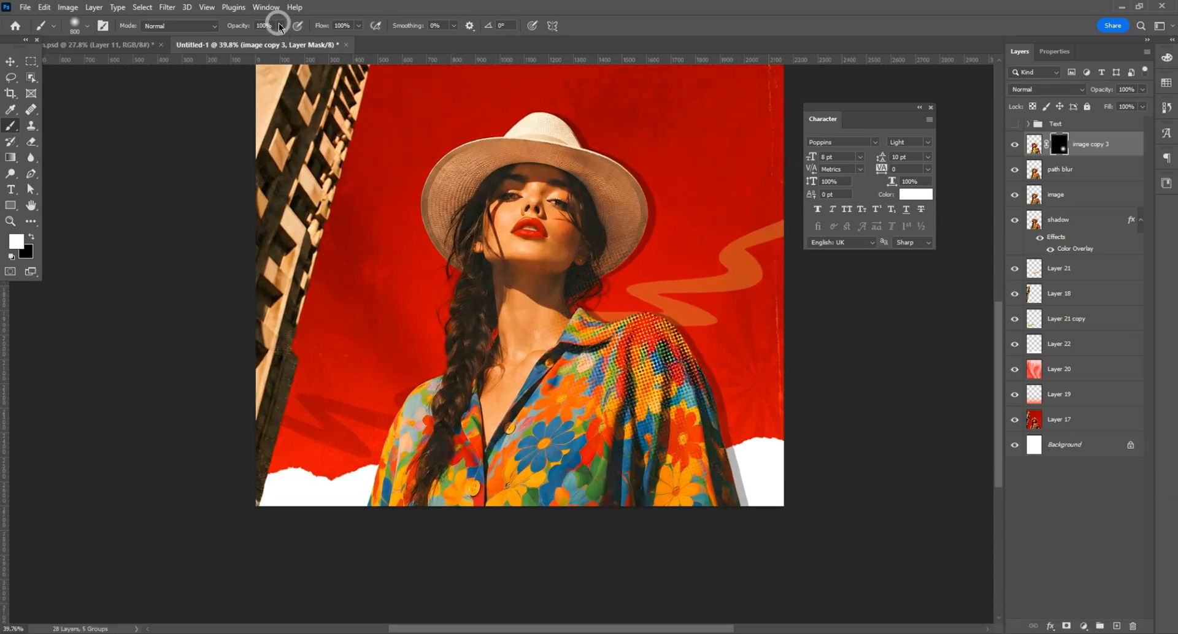
Step: Lower the brush to 87% opacity and 84% flow, and paint the halftone onto both shirt sleeves and the hat
left_click(359, 27)
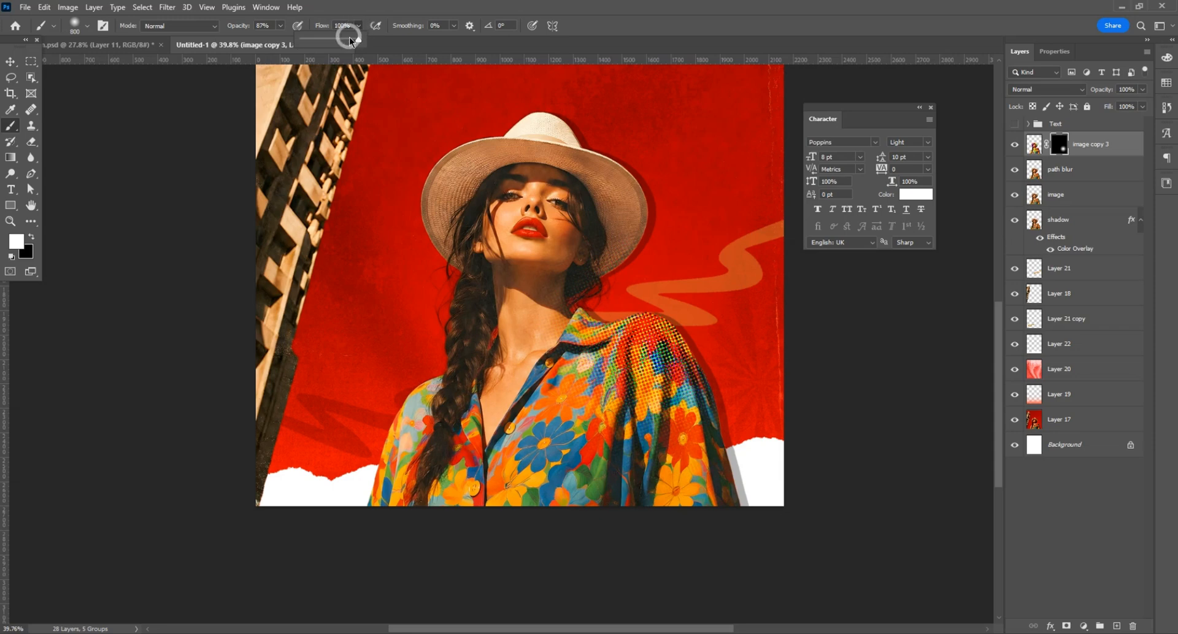
left_click(717, 404)
left_click(716, 406)
left_click(415, 433)
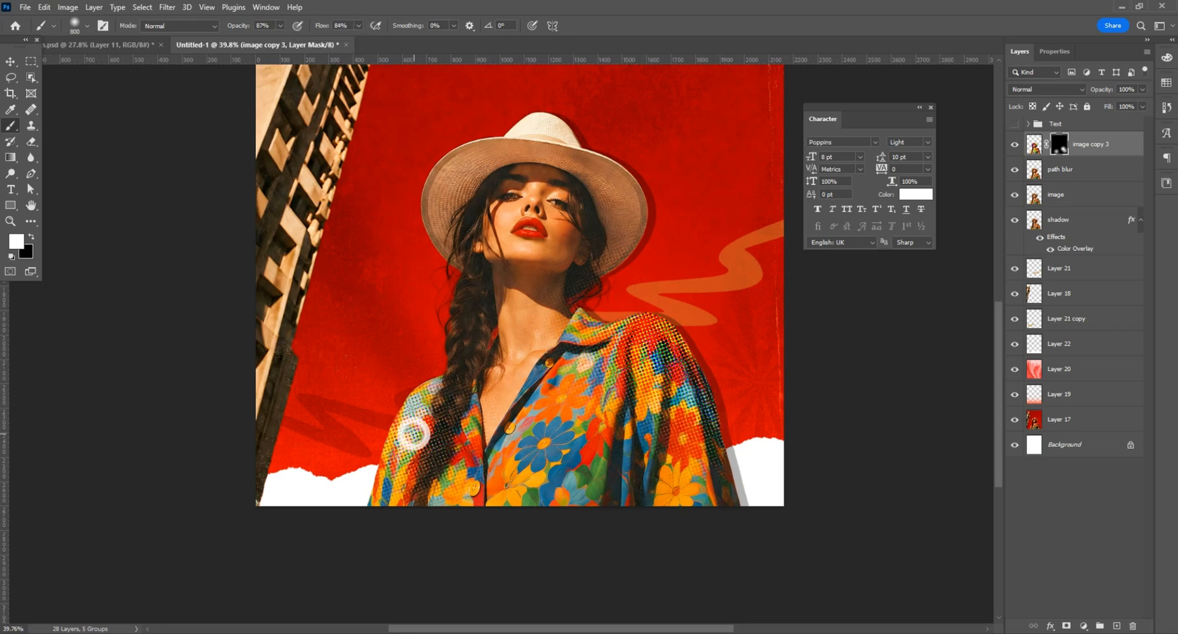
left_click(393, 458)
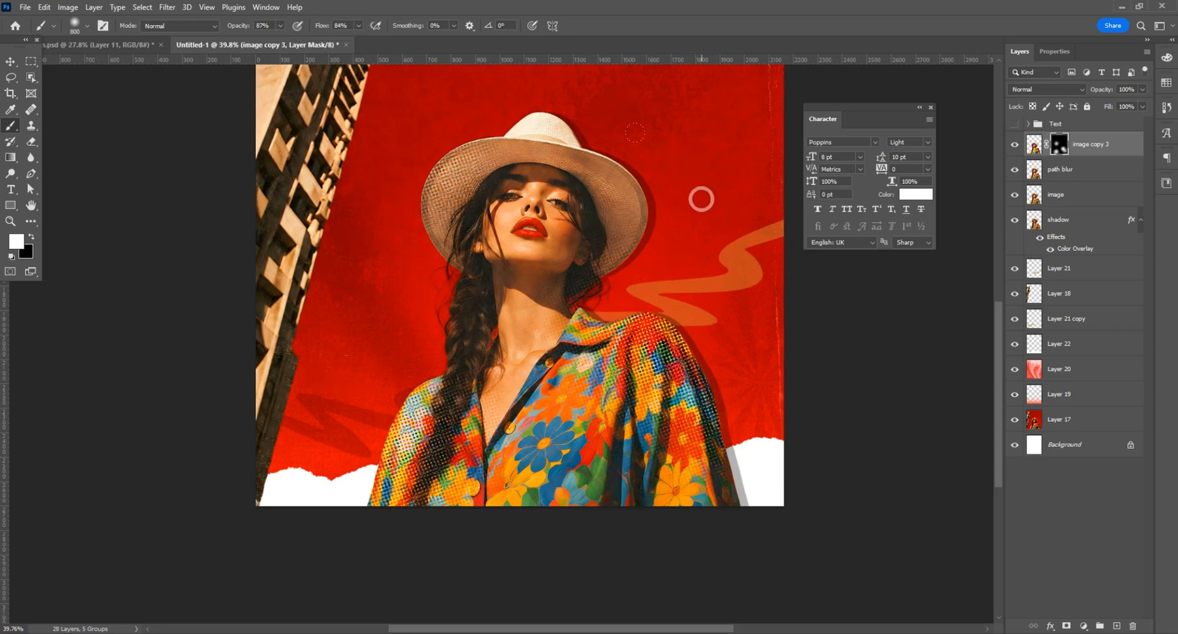
Step: Reduce the mask brush to 250 px and make black the painting colour for corrections around the woman's face and neck
scroll(636, 260, "up", 6)
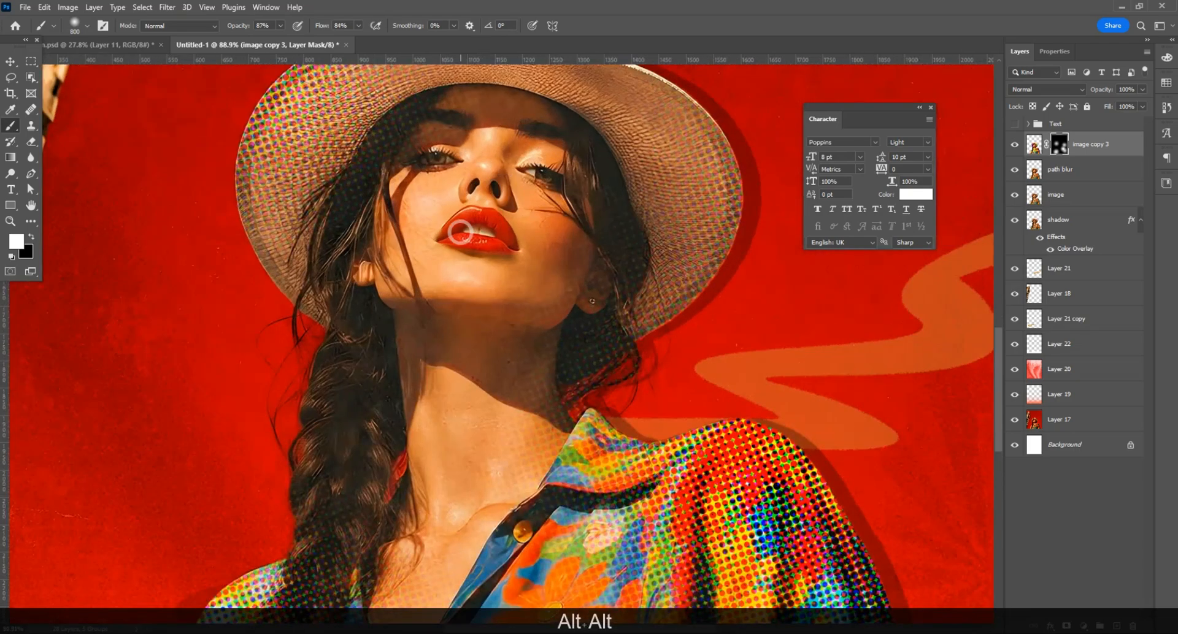
key("bracketleft")
key("bracketleft")
key("bracketleft")
key("bracketleft")
key("bracketleft")
key("bracketleft")
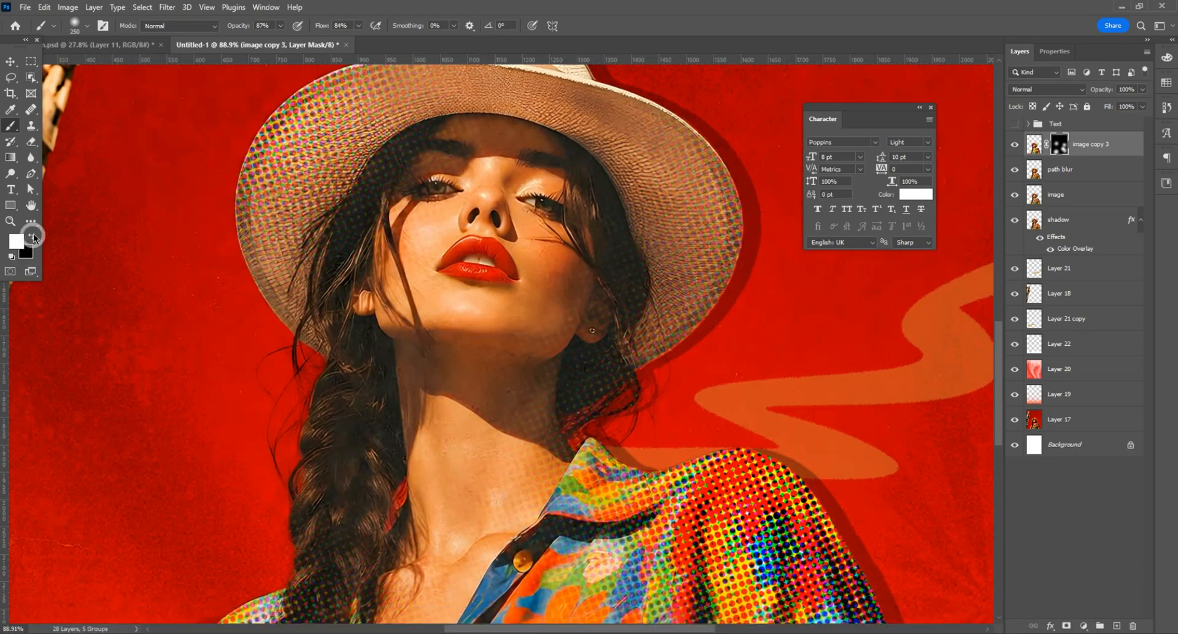
left_click(32, 237)
left_click(80, 26)
left_click(190, 168)
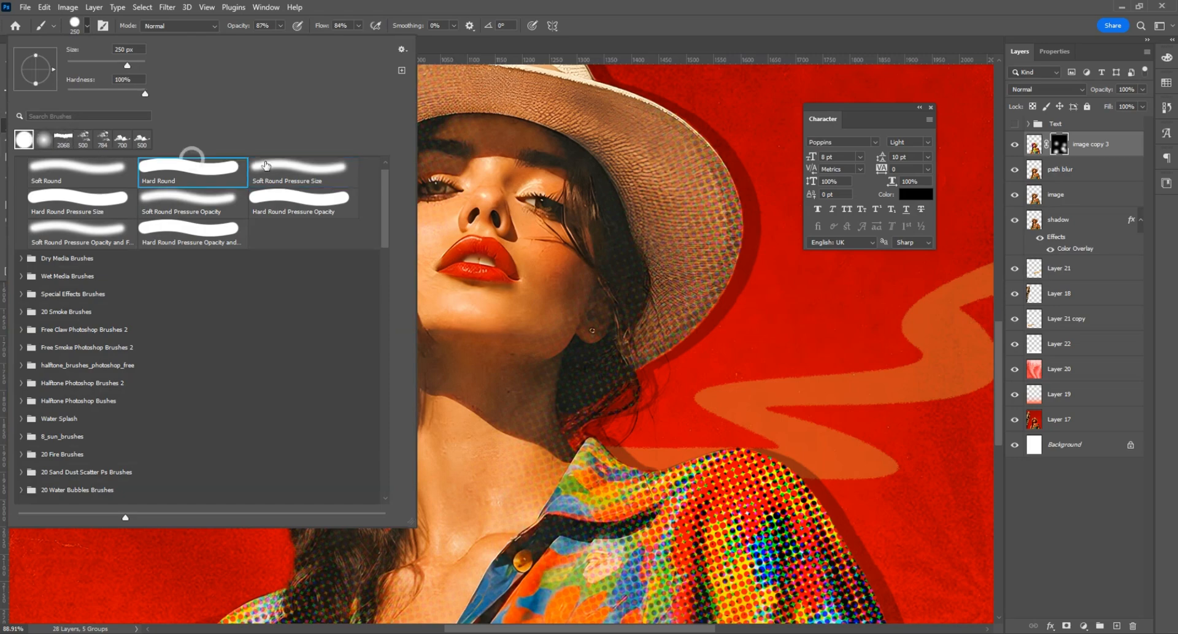
left_click(470, 195)
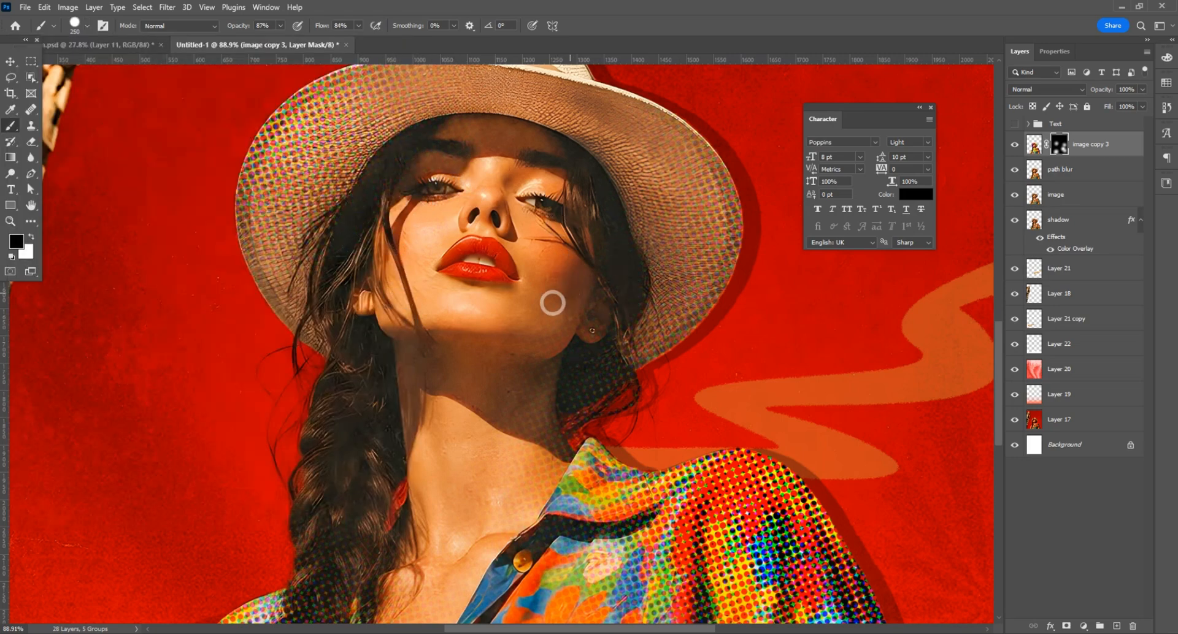
left_click(84, 26)
left_click(303, 173)
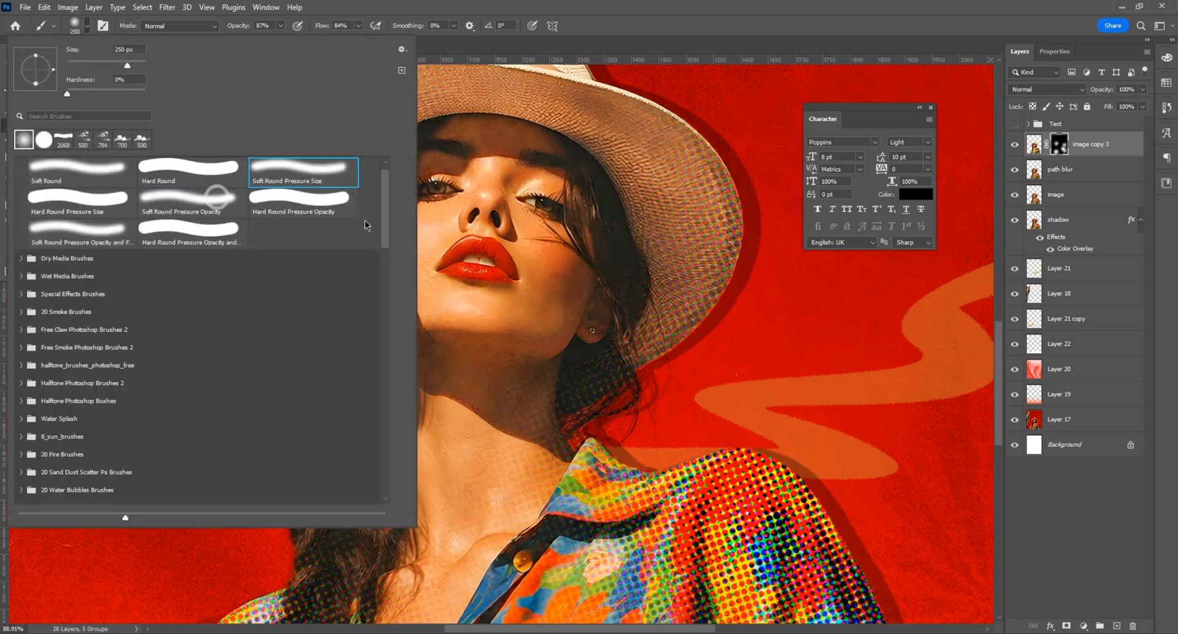
left_click(461, 265)
left_click(31, 238)
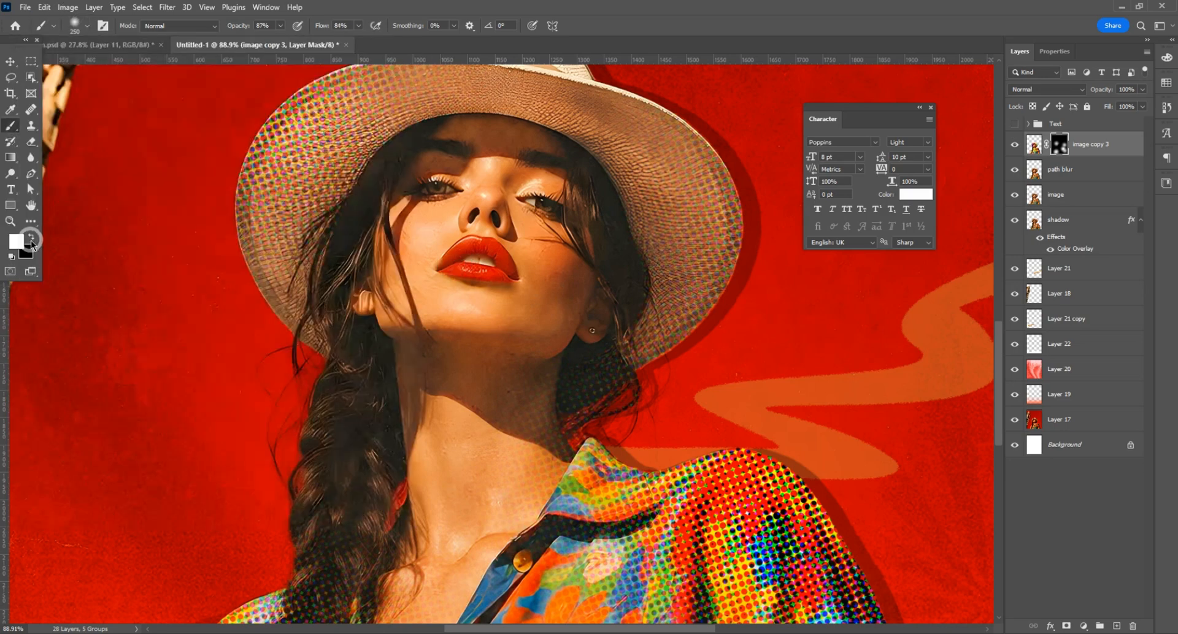
left_click(31, 238)
Step: Paint black on the image copy 3 mask over the woman's neck to remove stray halftone dots
left_click(495, 384)
left_click_drag(500, 397, 502, 390)
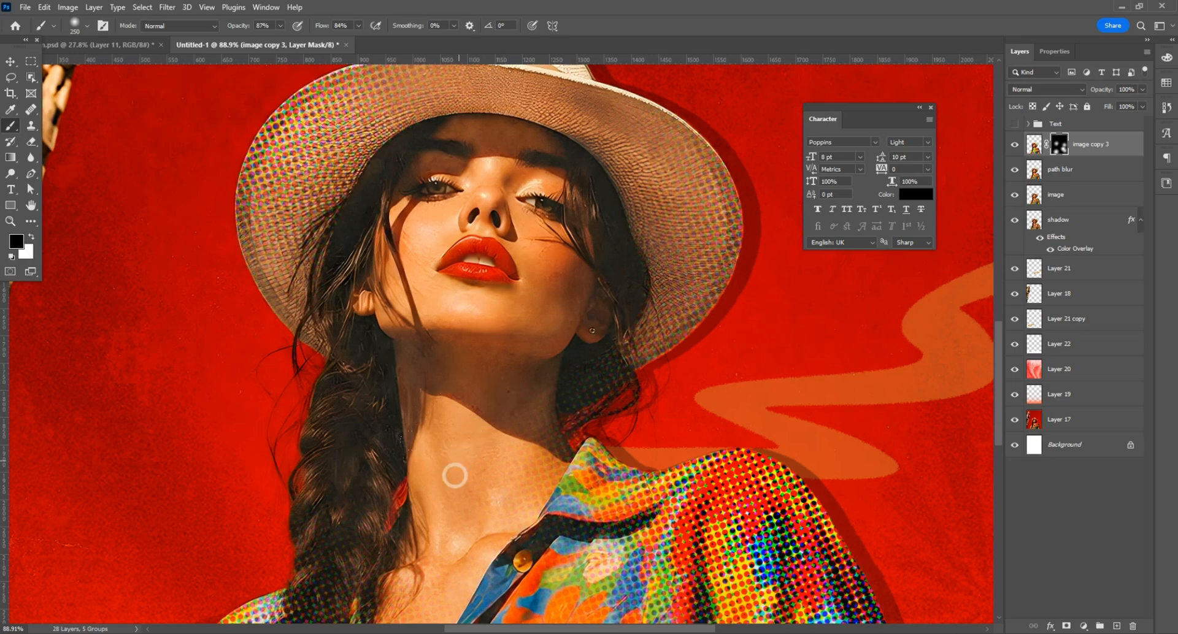
scroll(523, 334, "down", 5)
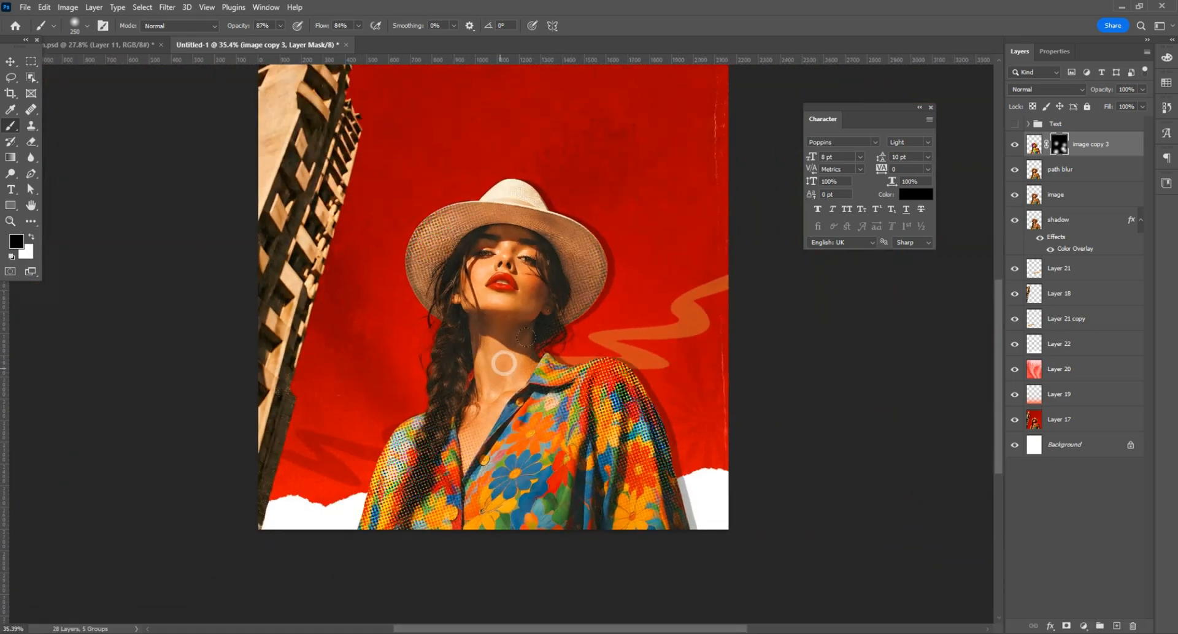
Step: Apply a 50% speed Path Blur to the path blur layer along an upward diagonal from the woman's chin, and hide it behind a black mask
left_click(1062, 174)
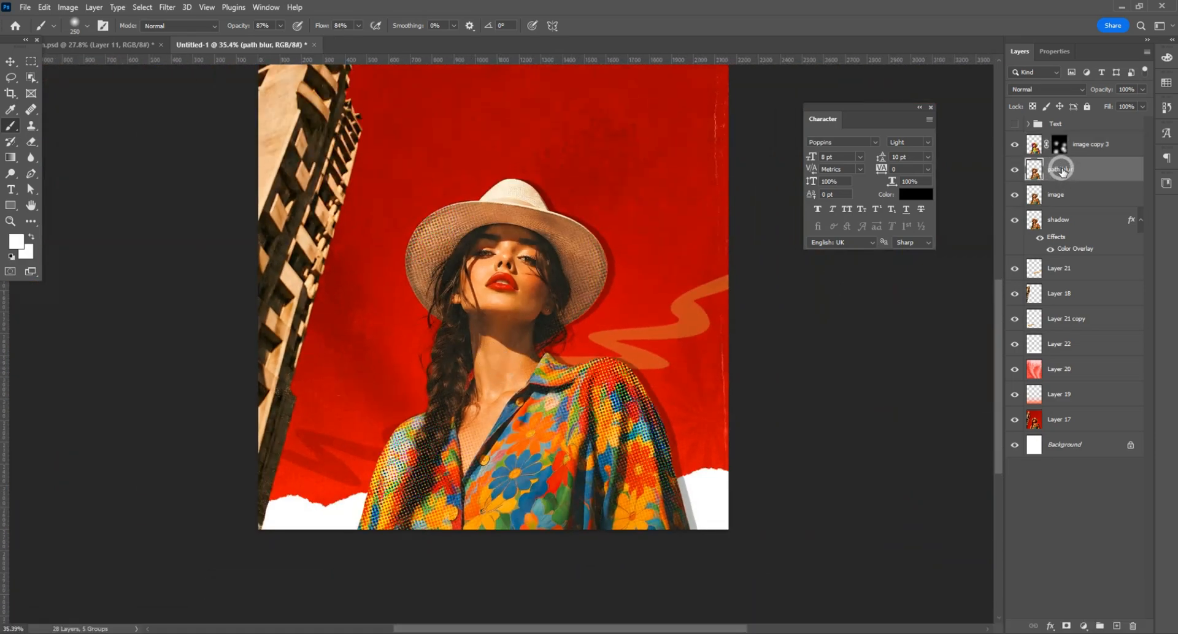
left_click(169, 7)
mouse_move(184, 176)
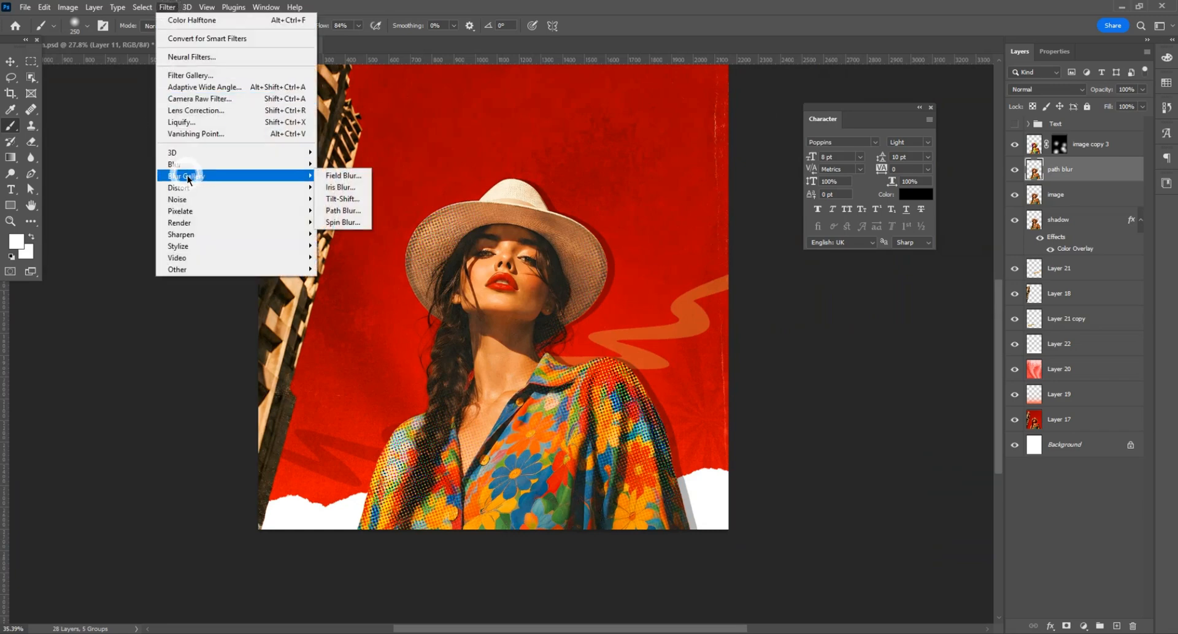
left_click(341, 210)
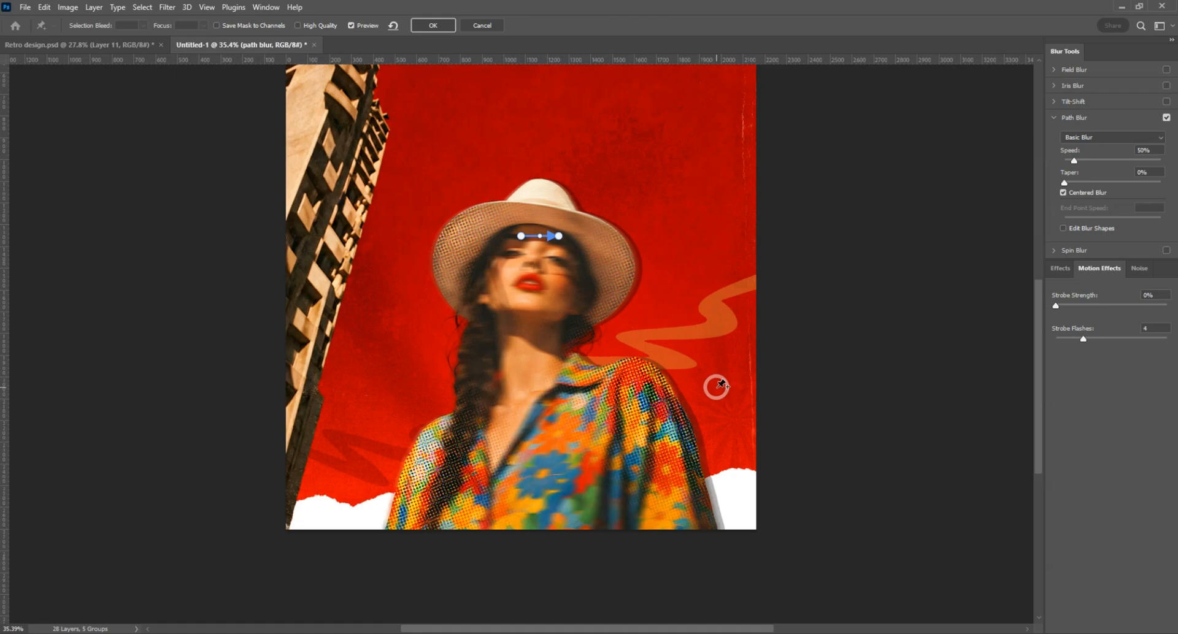
left_click_drag(559, 240, 723, 228)
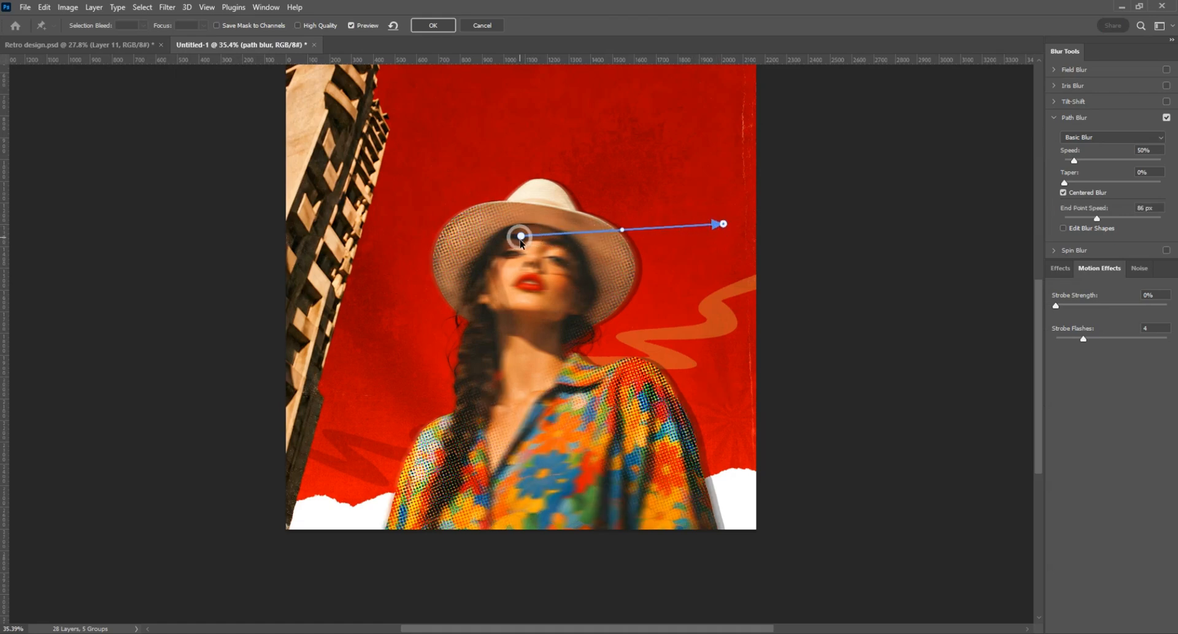
left_click_drag(521, 237, 498, 309)
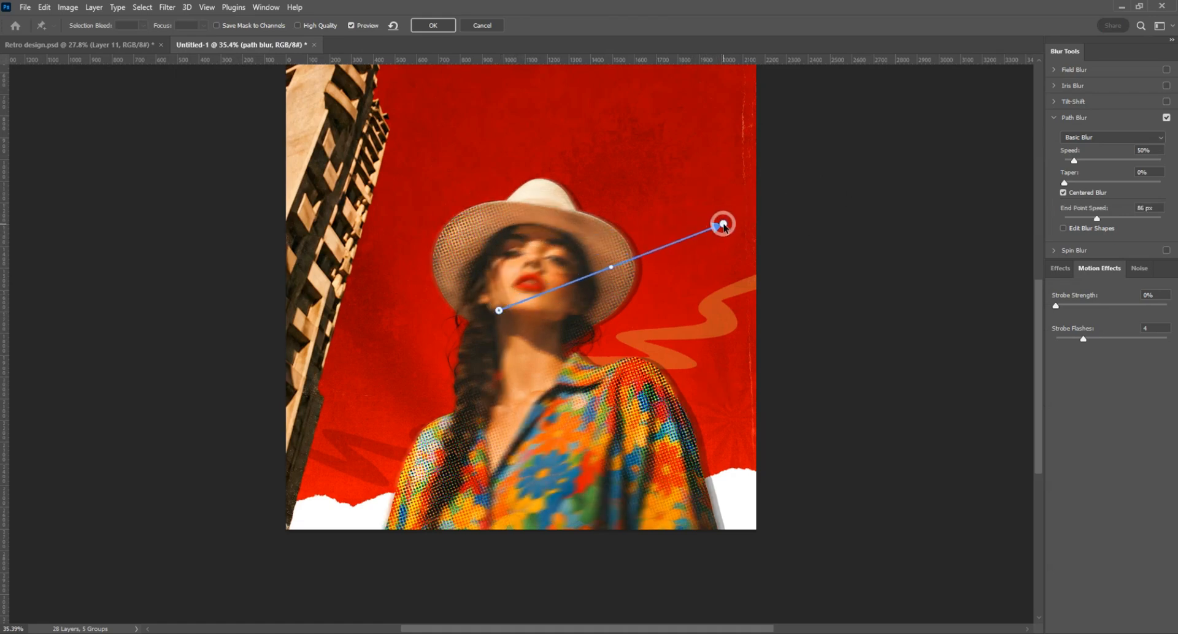
left_click_drag(723, 241, 719, 239)
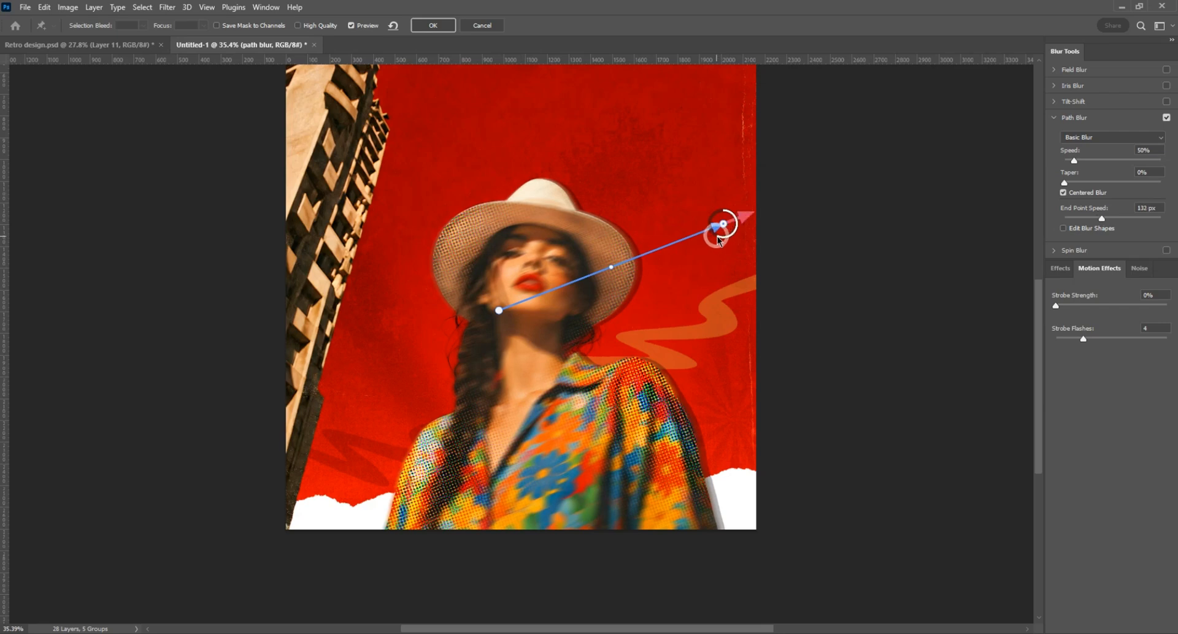
left_click(442, 24)
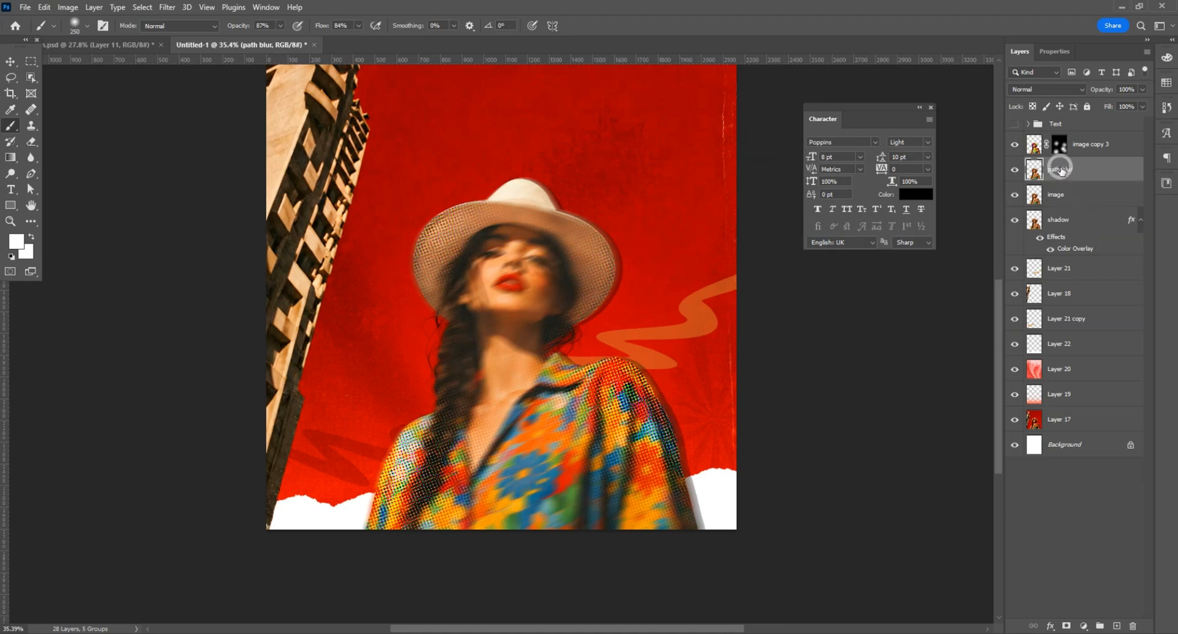
left_click(1065, 625)
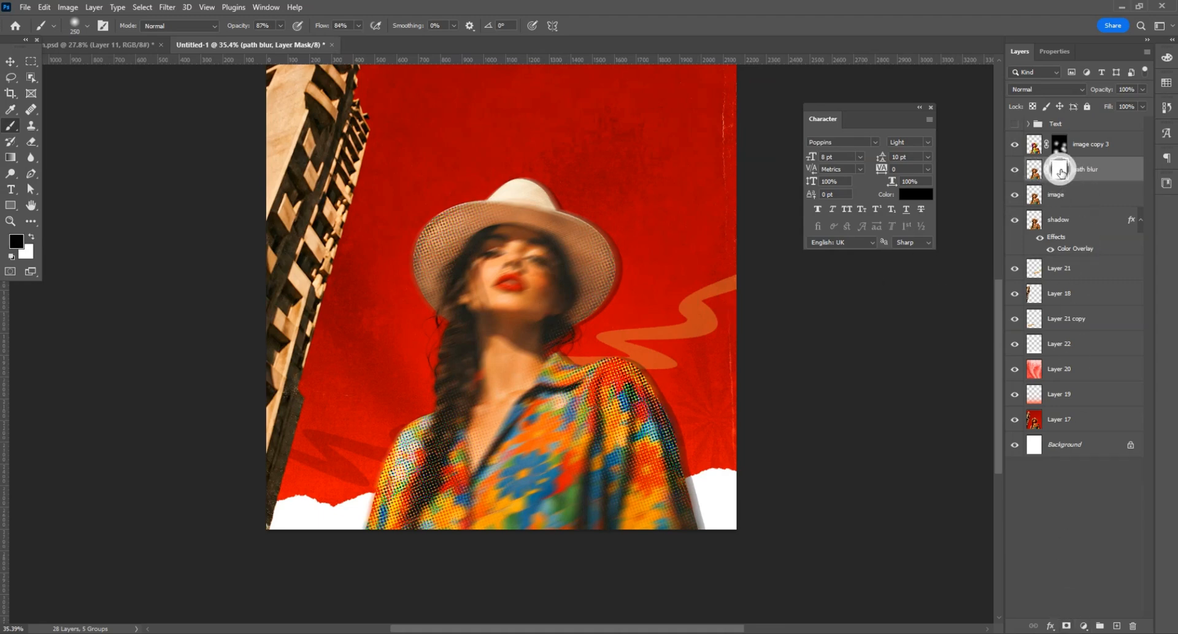
key("ctrl+i")
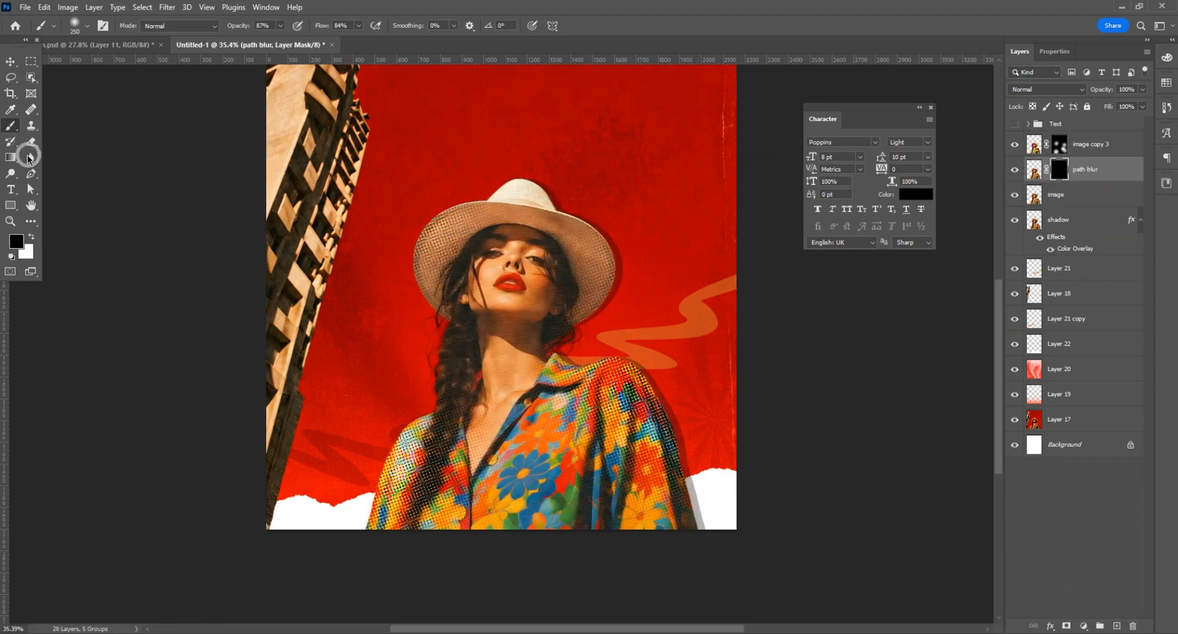
Step: With a white 800 px brush at 60% opacity and 62% flow, paint the path blur mask to reveal the blur on the lower shirt
left_click(28, 238)
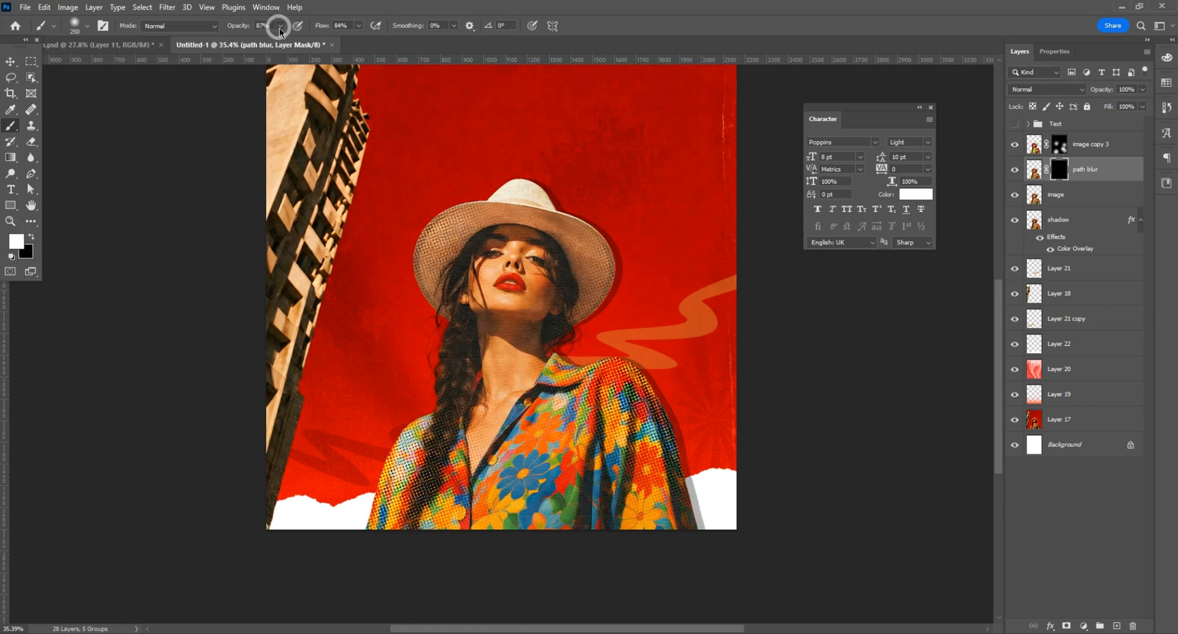
left_click_drag(281, 26, 258, 34)
left_click_drag(359, 26, 345, 31)
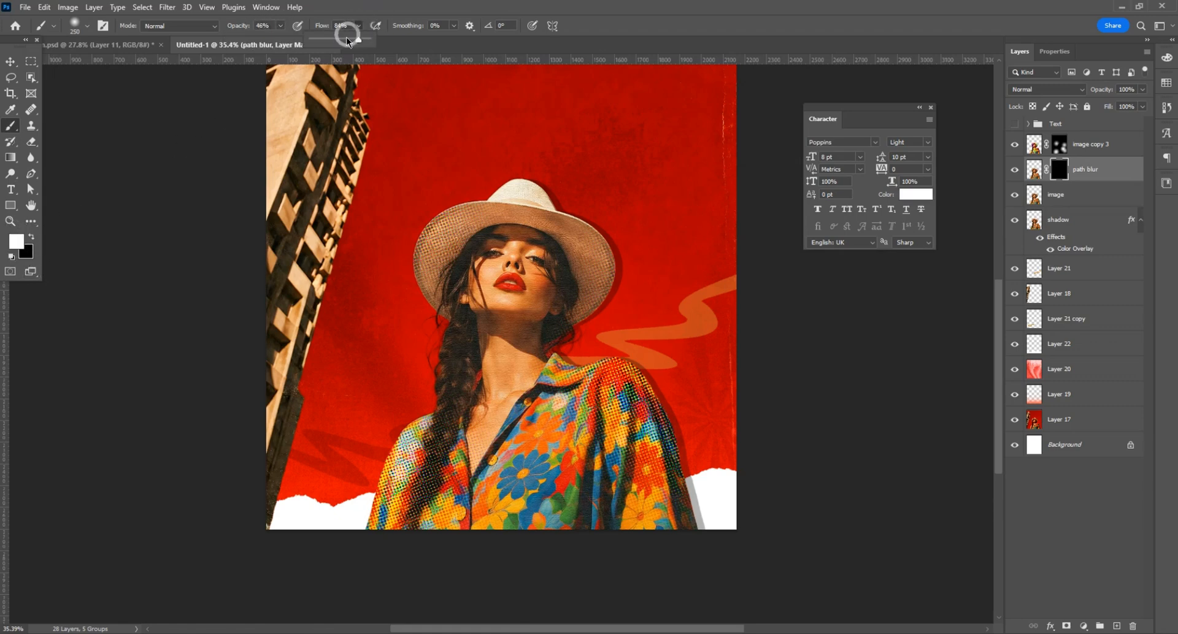
left_click(279, 26)
scroll(556, 491, "down", 1)
key("bracketright")
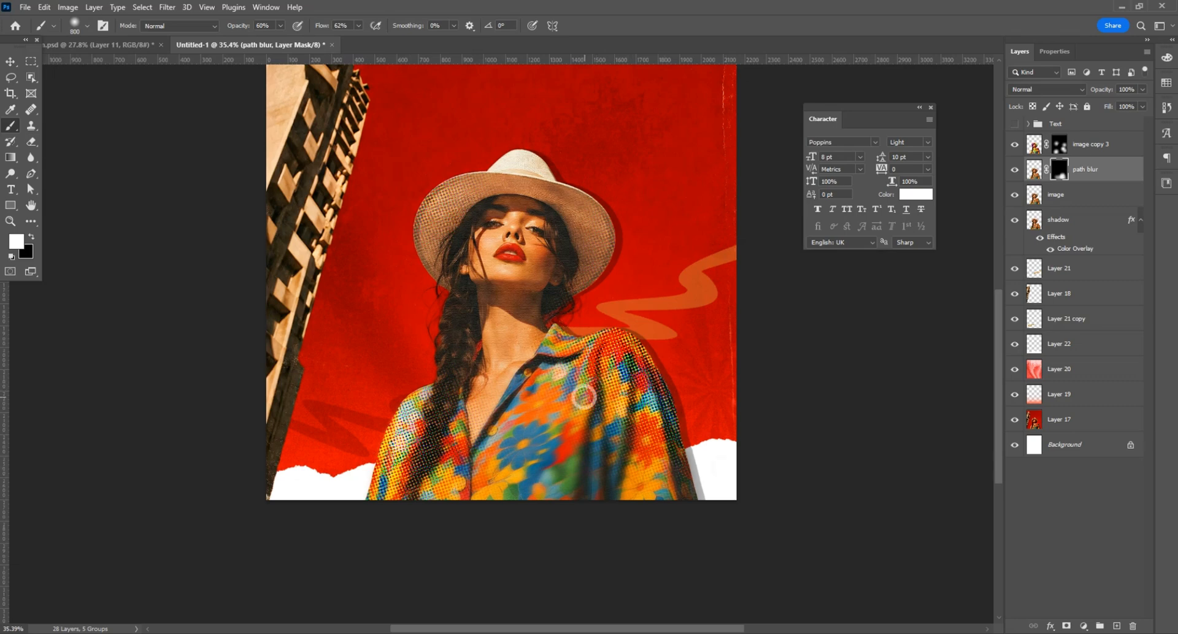
scroll(484, 451, "down", 2)
scroll(478, 449, "up", 2)
scroll(463, 444, "down", 1)
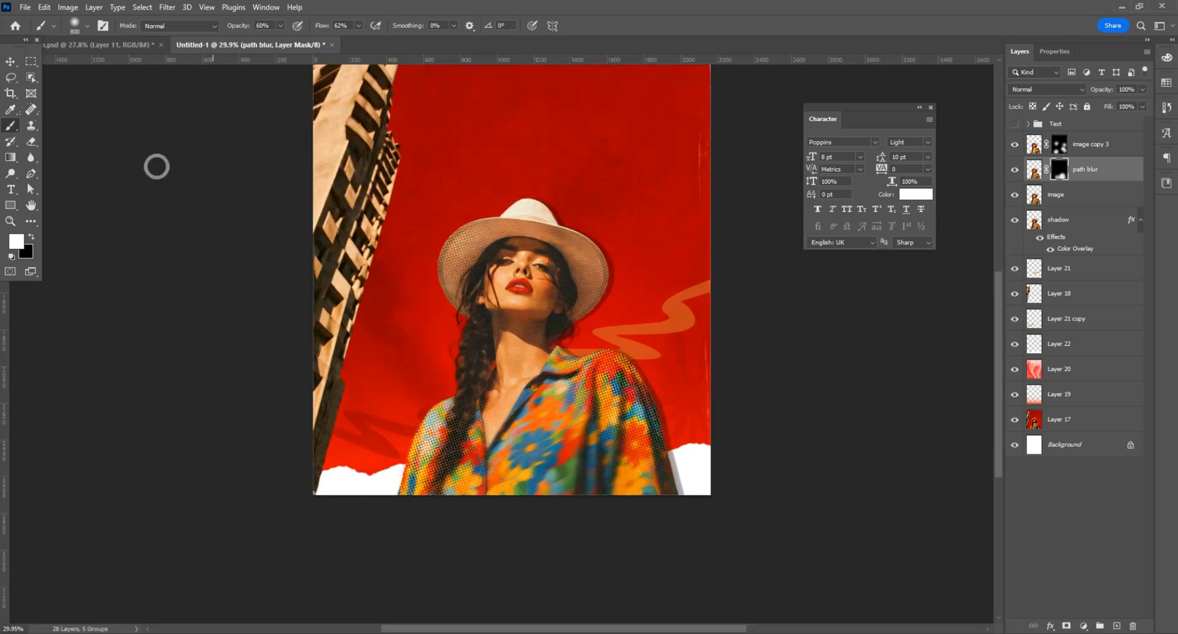
Step: Show the Text group, ungroup it, and move the Text 2 group beneath the shadow layer so the title sits behind the woman
left_click(11, 66)
scroll(496, 341, "up", 1)
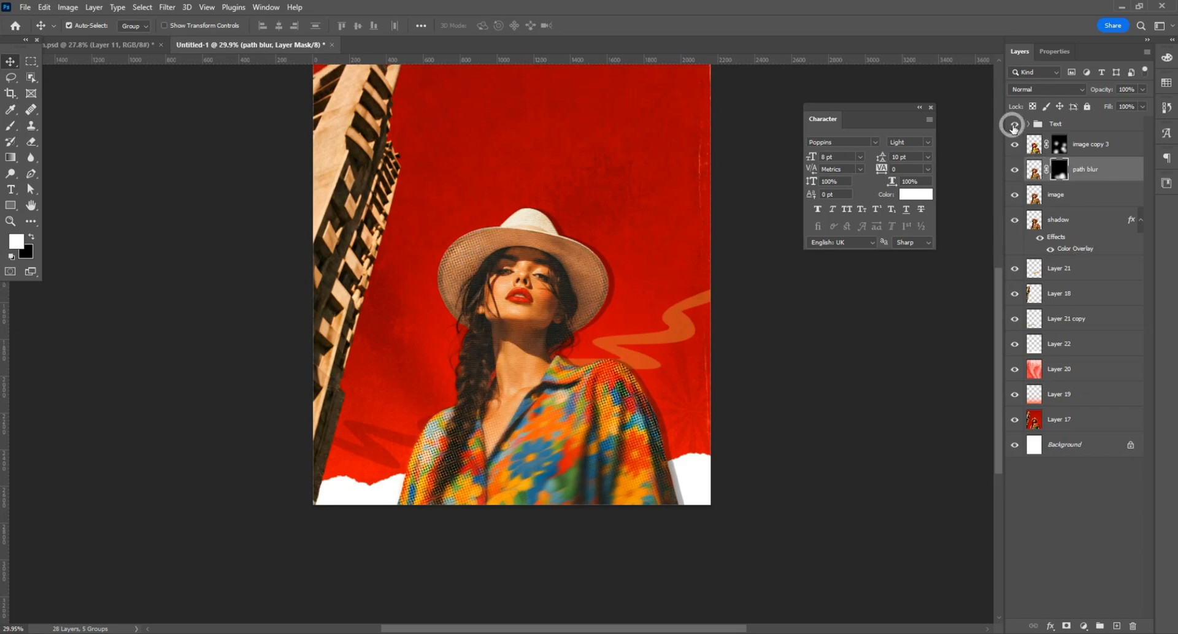
left_click(1013, 124)
right_click(1051, 124)
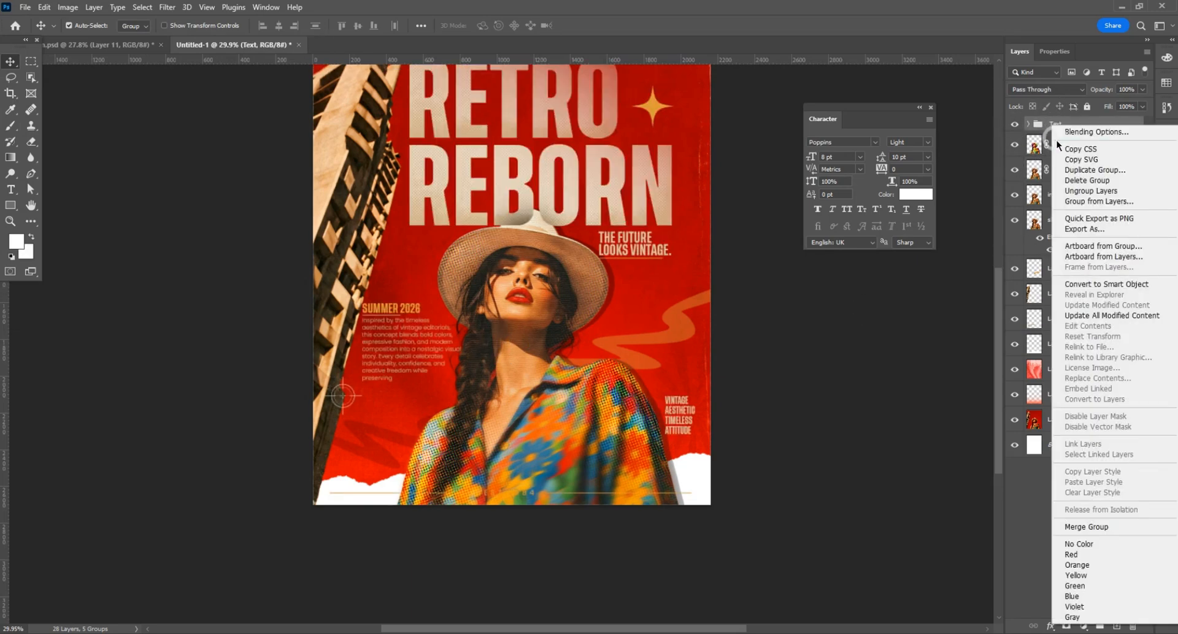
left_click(1090, 191)
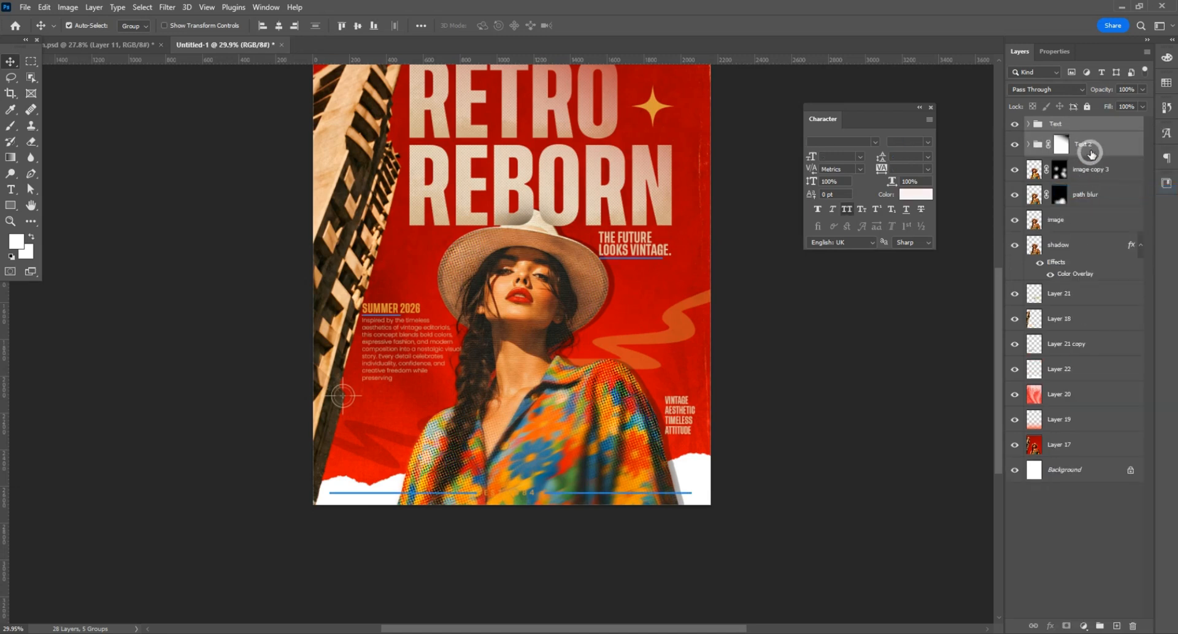
left_click_drag(1091, 153, 1080, 276)
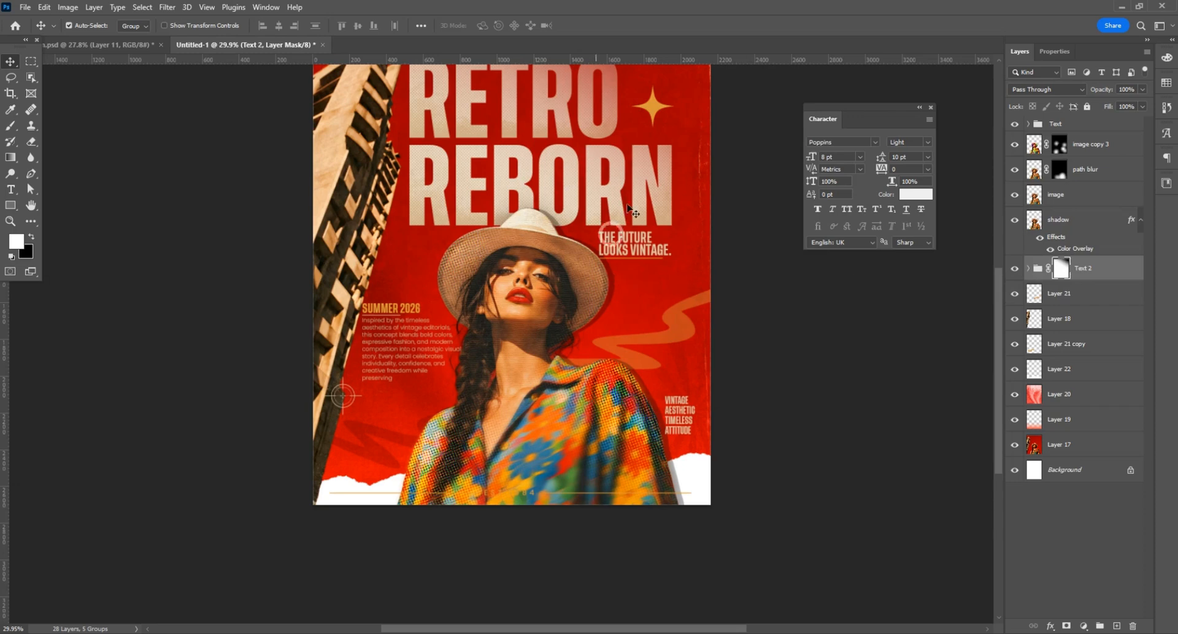
scroll(713, 295, "up", 1)
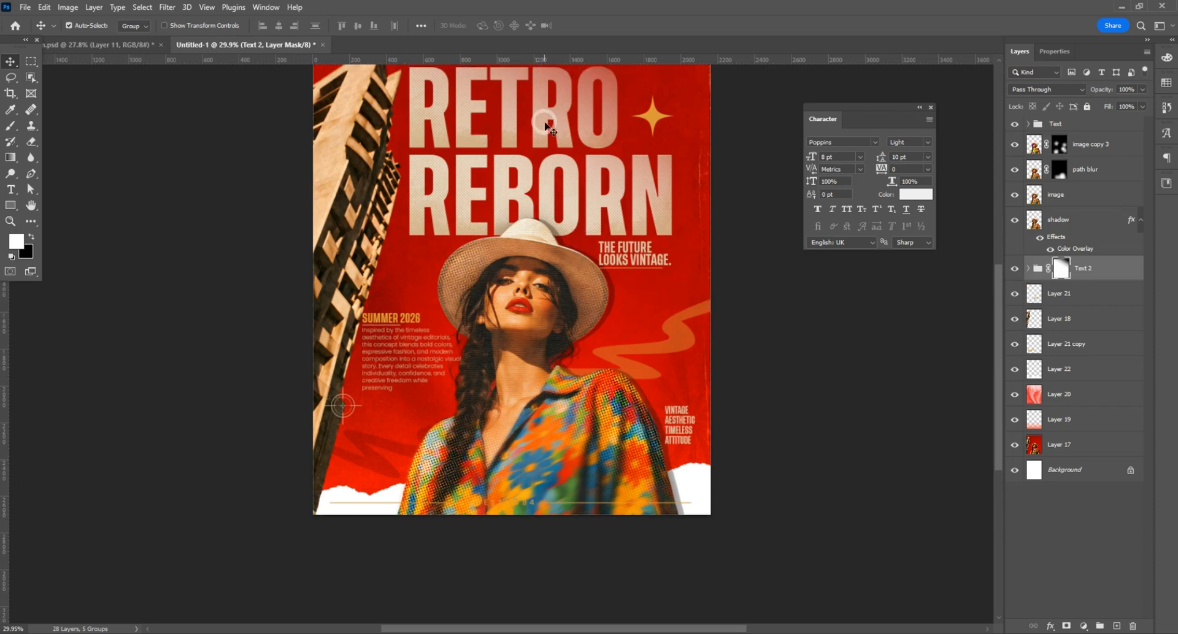
scroll(497, 212, "up", 4)
scroll(465, 287, "down", 2)
scroll(451, 304, "up", 2)
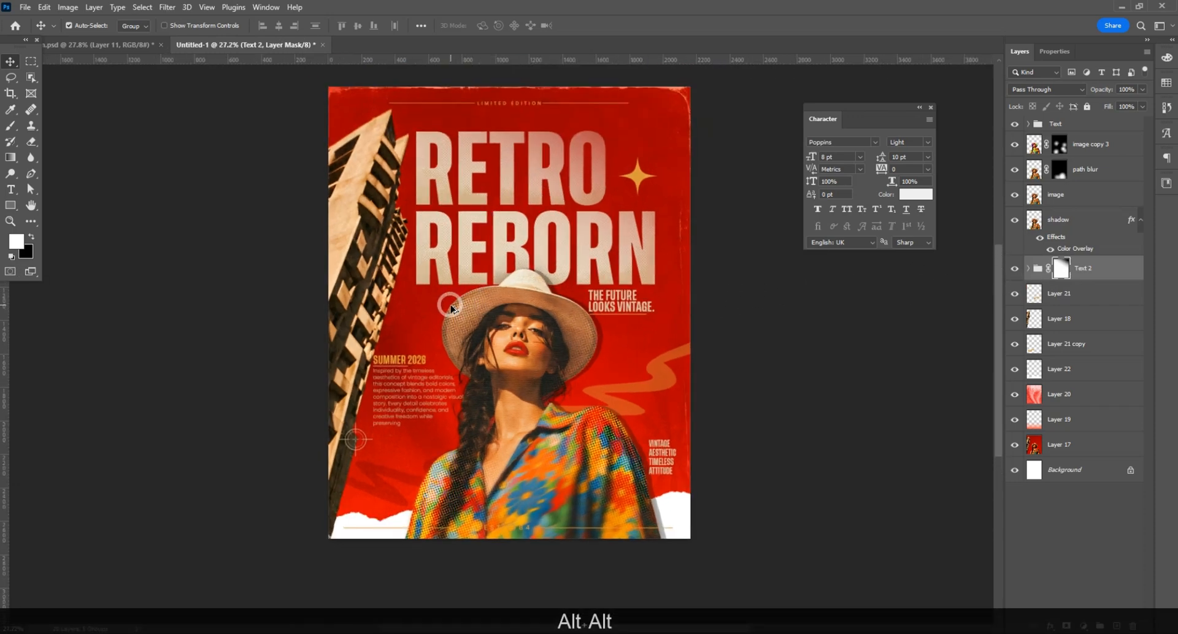
Step: Darken the red background on Layer 17 by lowering the red luminance in the Camera Raw Color Mixer
left_click(1063, 445)
left_click(1071, 392)
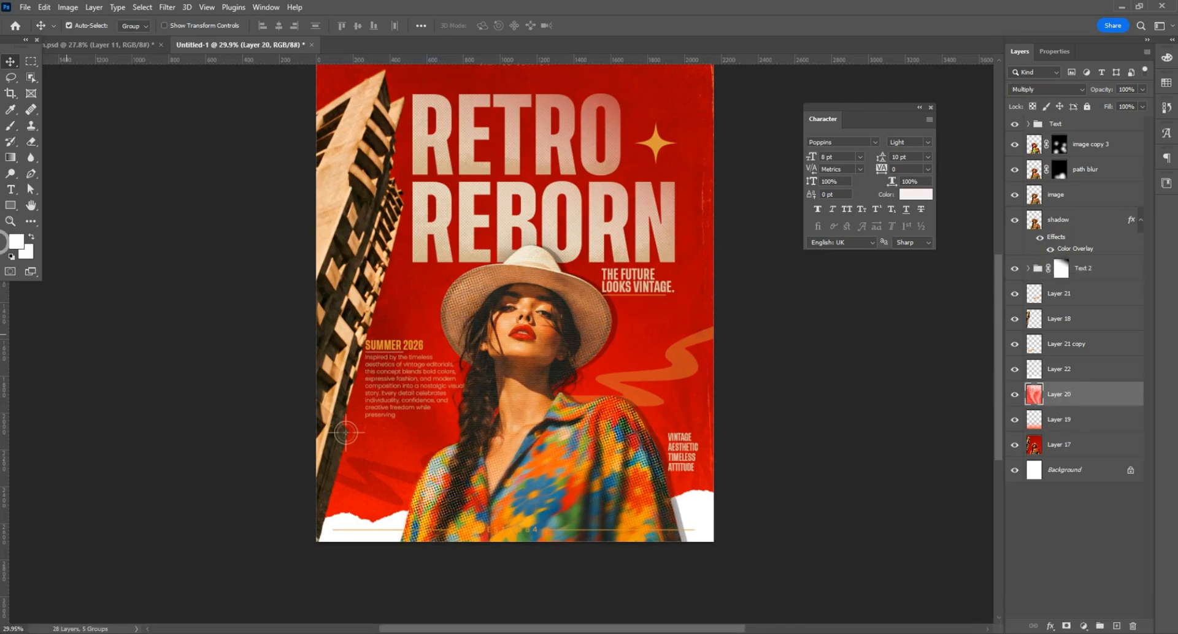
left_click(1065, 445)
left_click(167, 7)
left_click(196, 97)
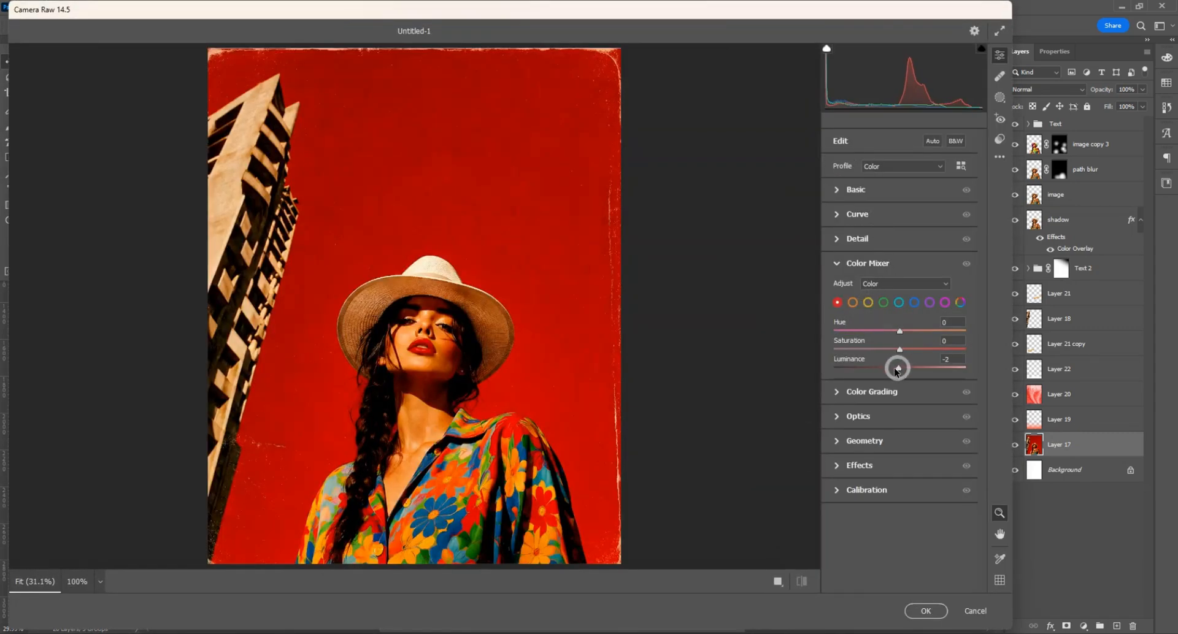
left_click_drag(897, 368, 877, 368)
left_click(926, 611)
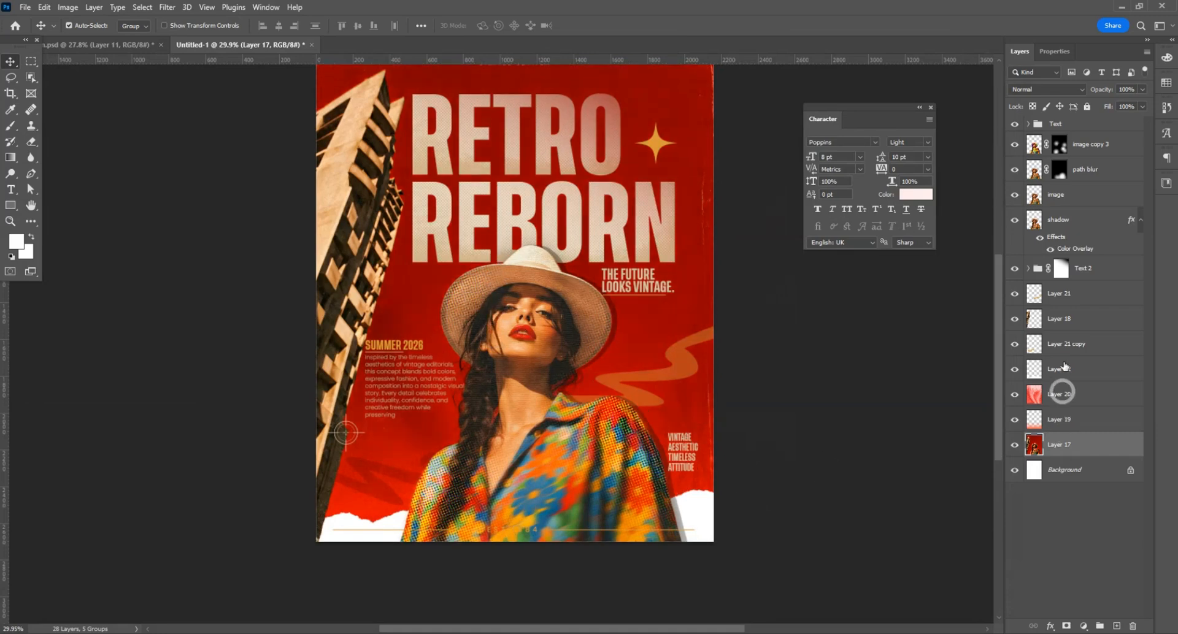
Step: Add a layer above image copy 3 and draw a black-to-transparent gradient upward from the poster's lower edge
left_click(1081, 144)
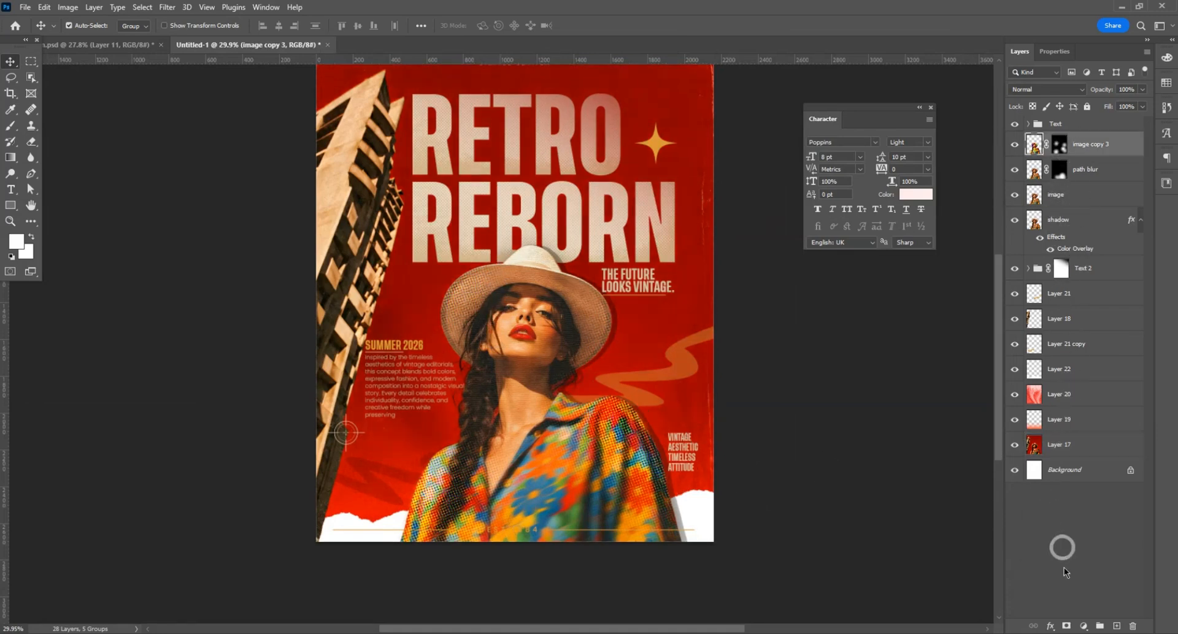
left_click(1116, 627)
left_click(12, 158)
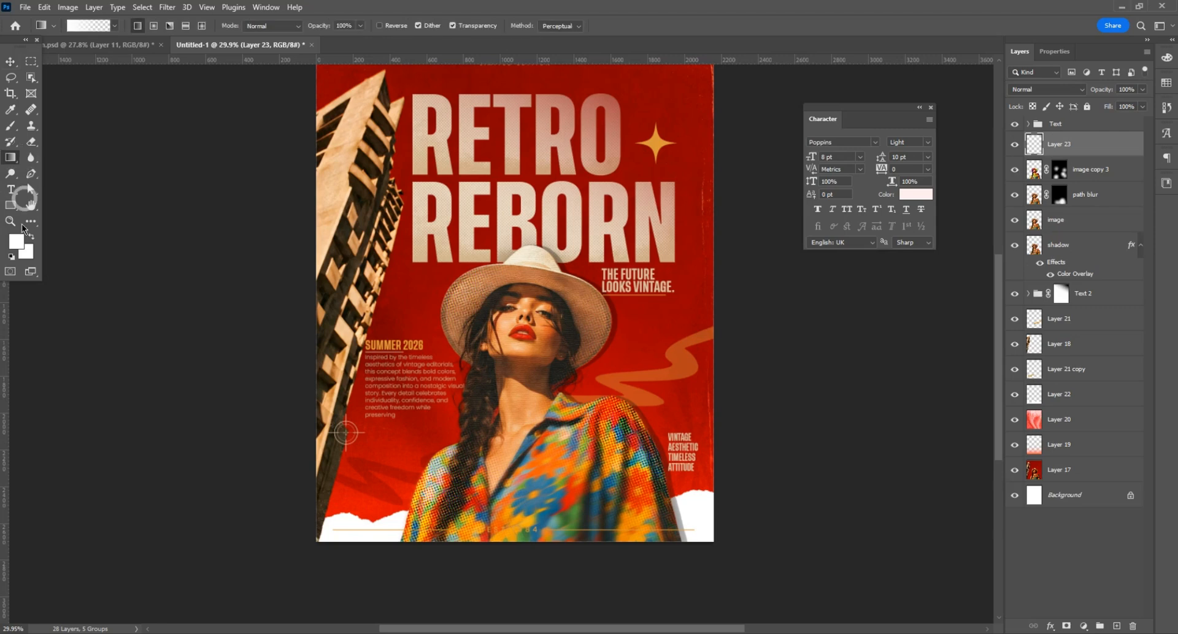
left_click(17, 240)
mouse_move(487, 525)
left_mouse_down()
mouse_move(572, 608)
mouse_move(522, 455)
left_mouse_up()
left_click(641, 416)
left_click_drag(521, 584, 516, 417)
scroll(518, 332, "down", 2)
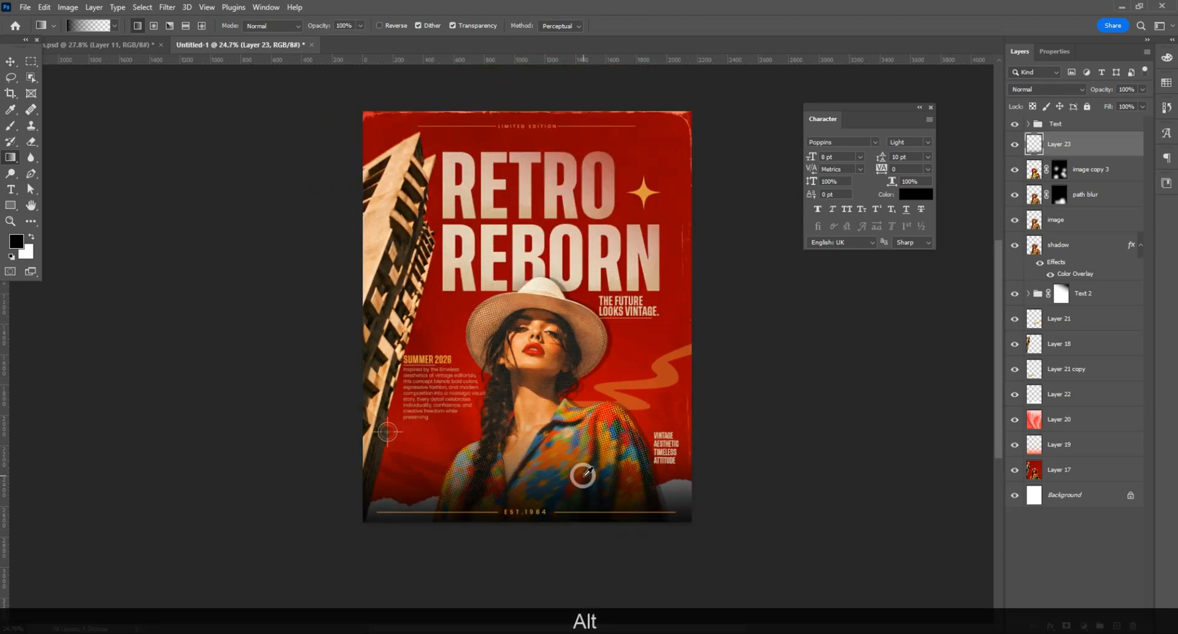
scroll(560, 484, "up", 1)
key("v")
scroll(470, 209, "up", 1)
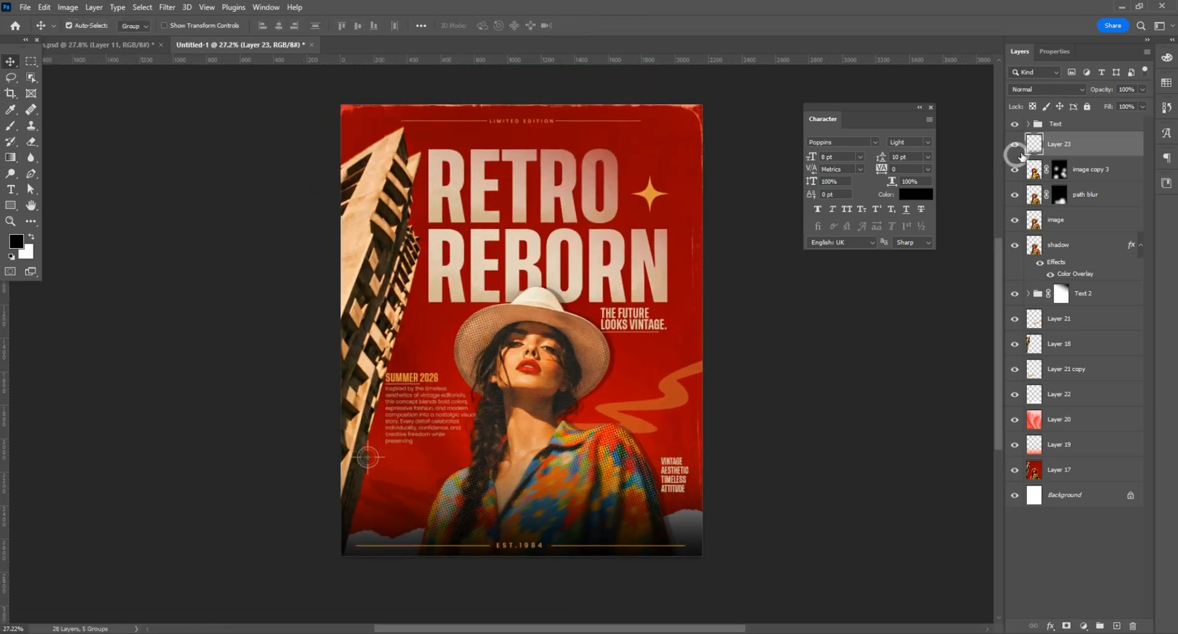
Step: Add a layer above the Text group, choose a 500 px cloud brush, try a black cloud beside the title, and undo it
left_click(1061, 125)
left_click(1116, 626)
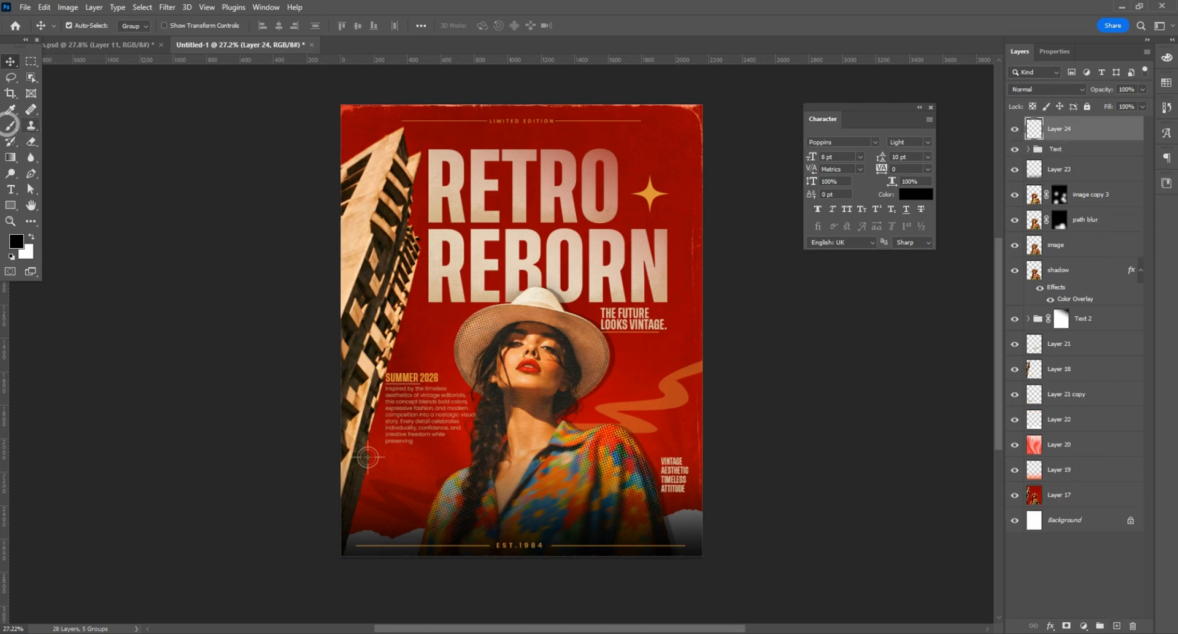
left_click(10, 125)
left_click(87, 26)
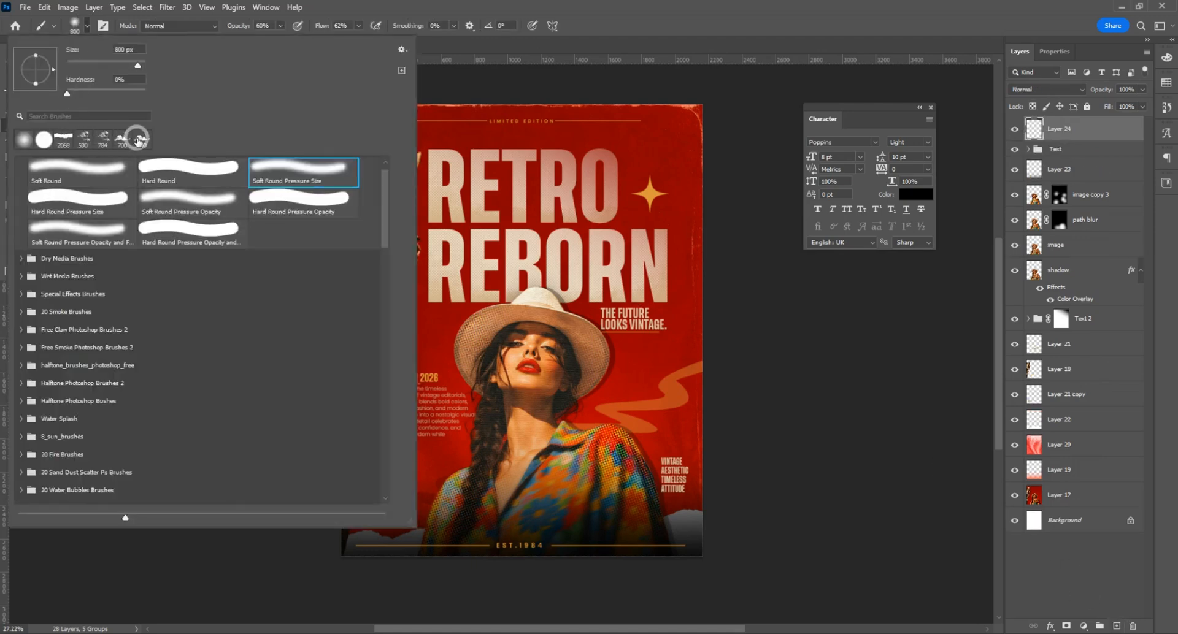
left_click(138, 138)
left_click(630, 147)
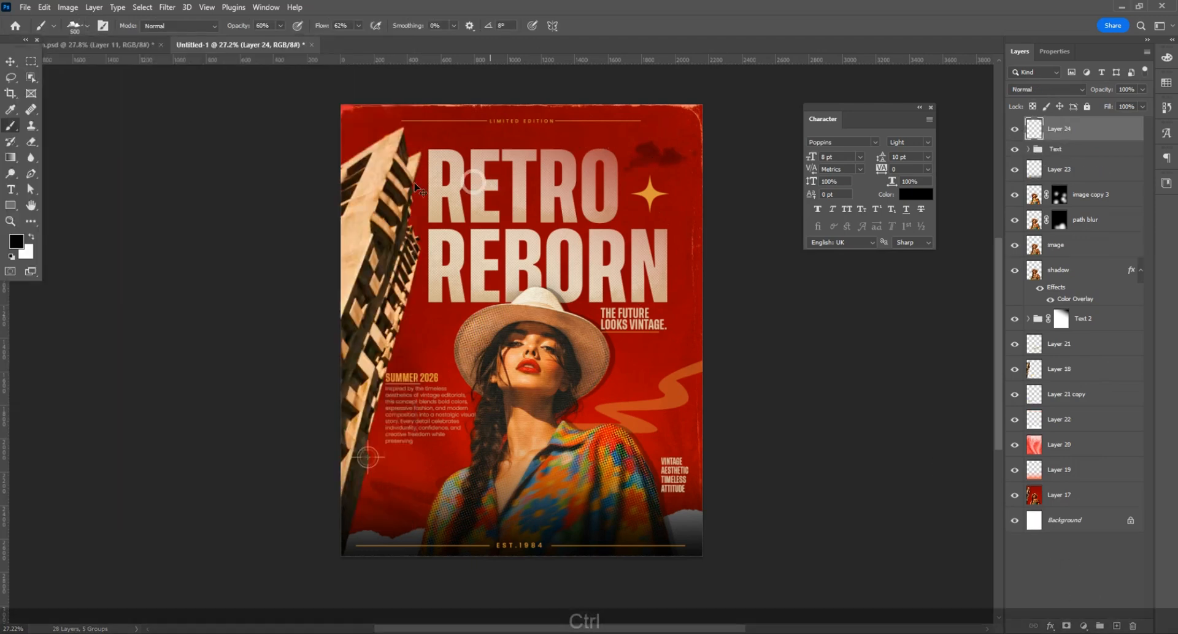
key("ctrl+z")
Step: Sample the title's beige as brush colour, set opacity and flow to 100%, and stamp a cloud above the star
left_click(16, 240)
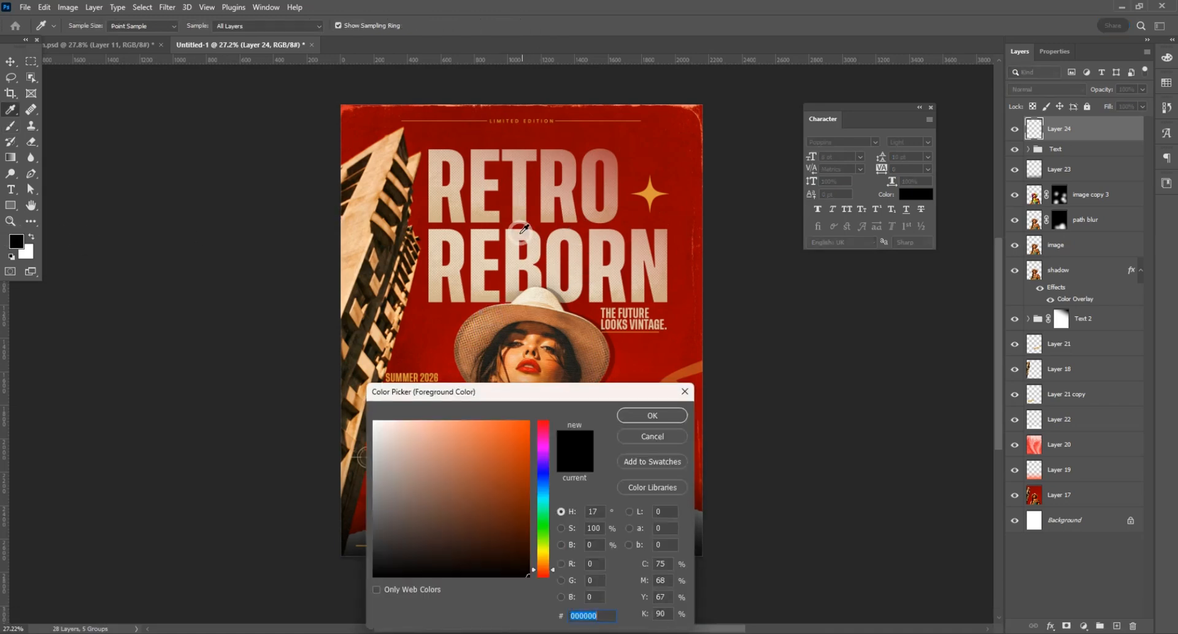
left_click(516, 231)
left_click(652, 416)
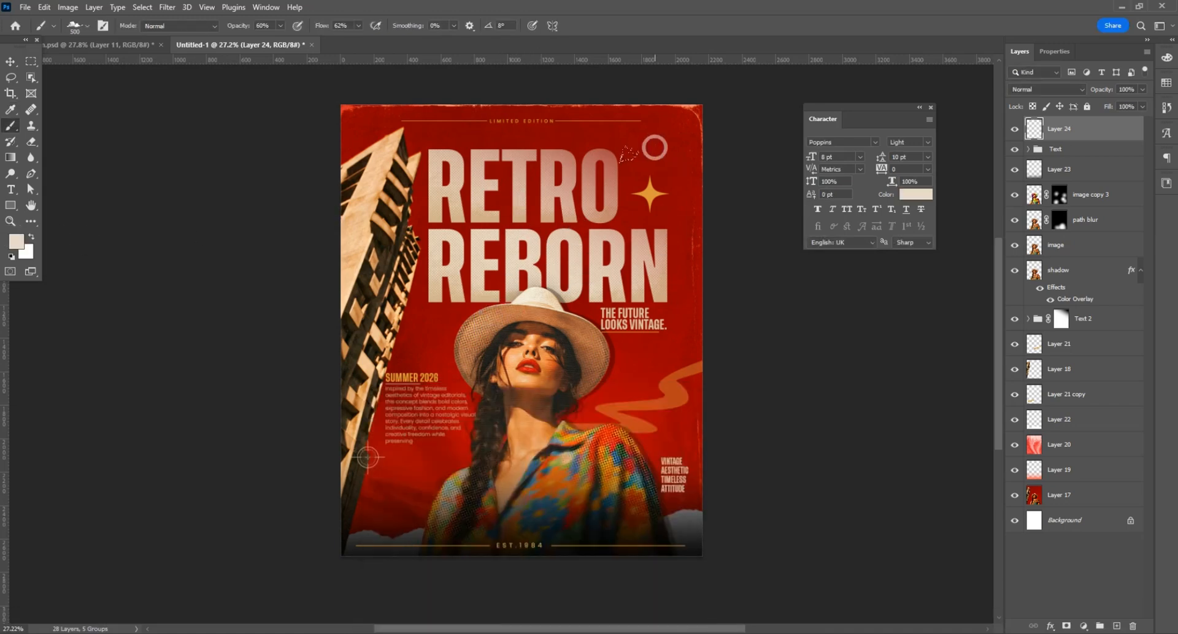
left_click(660, 139)
key("ctrl+z")
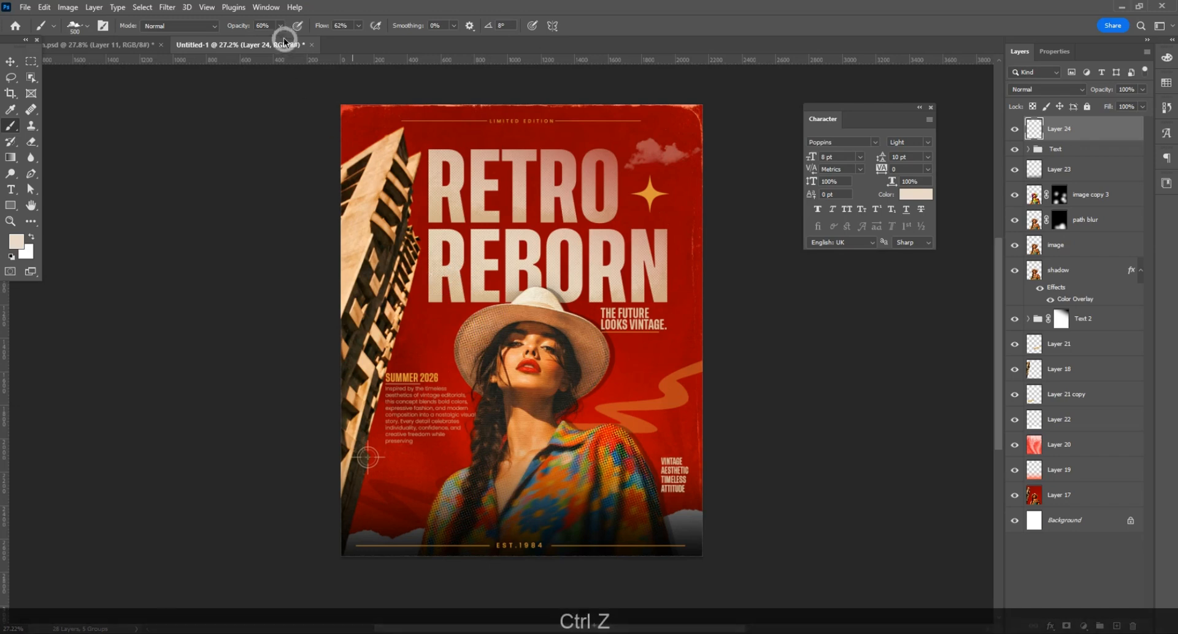
left_click(280, 26)
left_click_drag(280, 40, 317, 42)
left_click(360, 26)
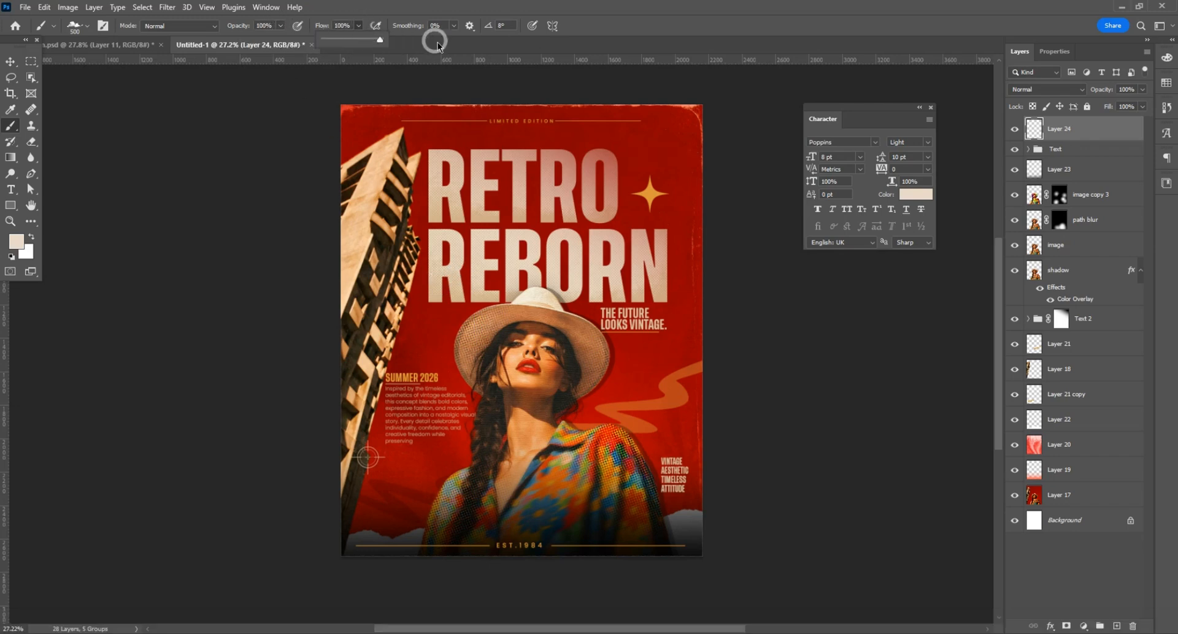
left_click(656, 139)
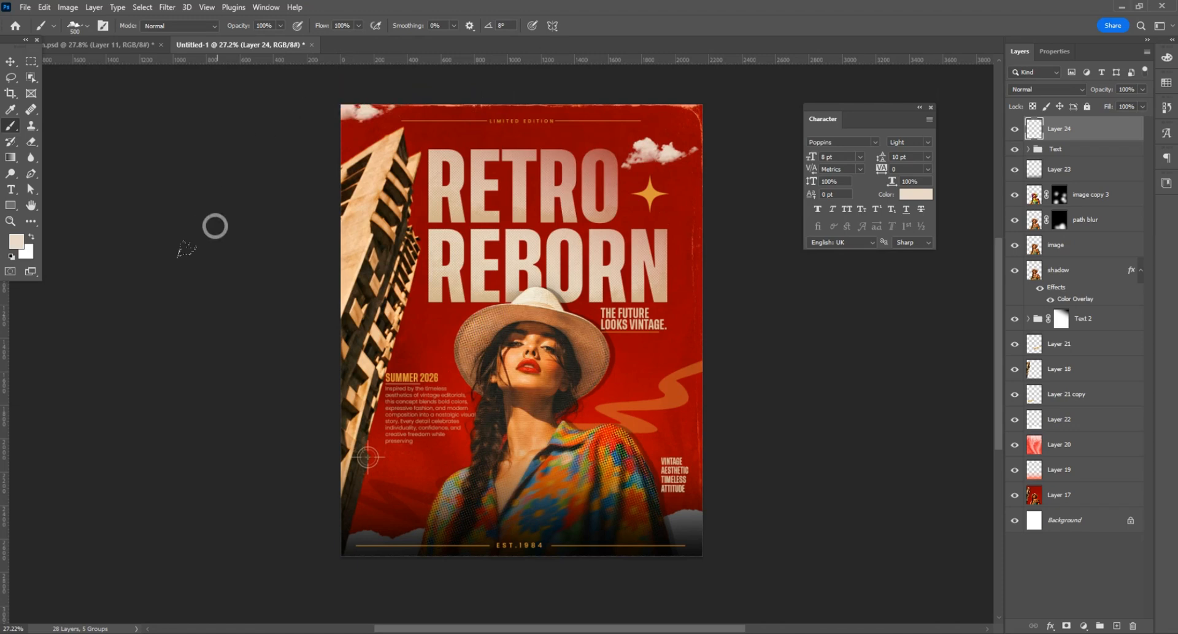
Step: Undo the cloud in the poster's upper-left corner, rotate the cloud brush to 17°, and stamp the corner cloud again
key("ctrl+z")
left_click(86, 26)
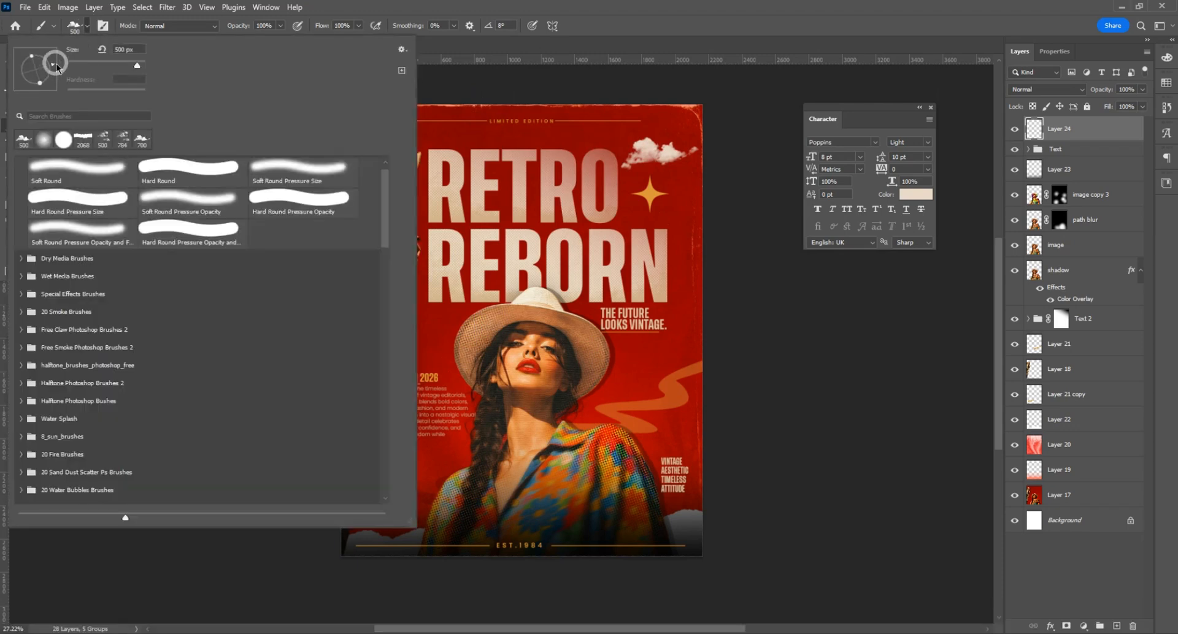
left_click(454, 69)
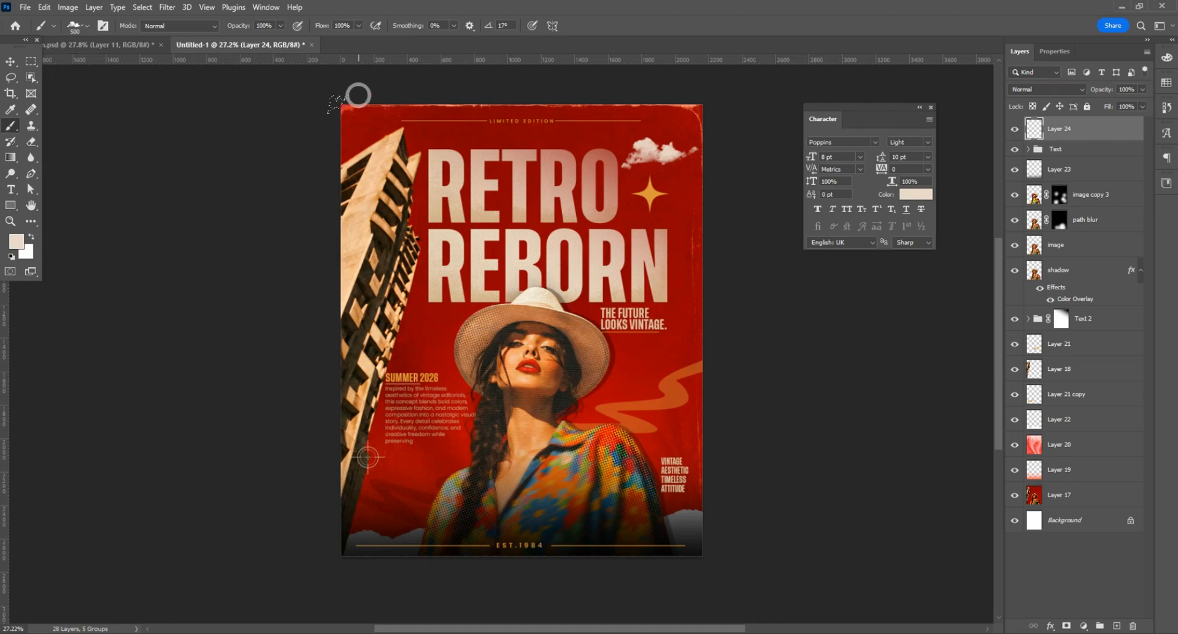
scroll(302, 232, "down", 1)
Step: Add a layer above Layer 21 copy and stamp clouds behind the building above SUMMER 2026 with another 500 px cloud brush
left_click(85, 26)
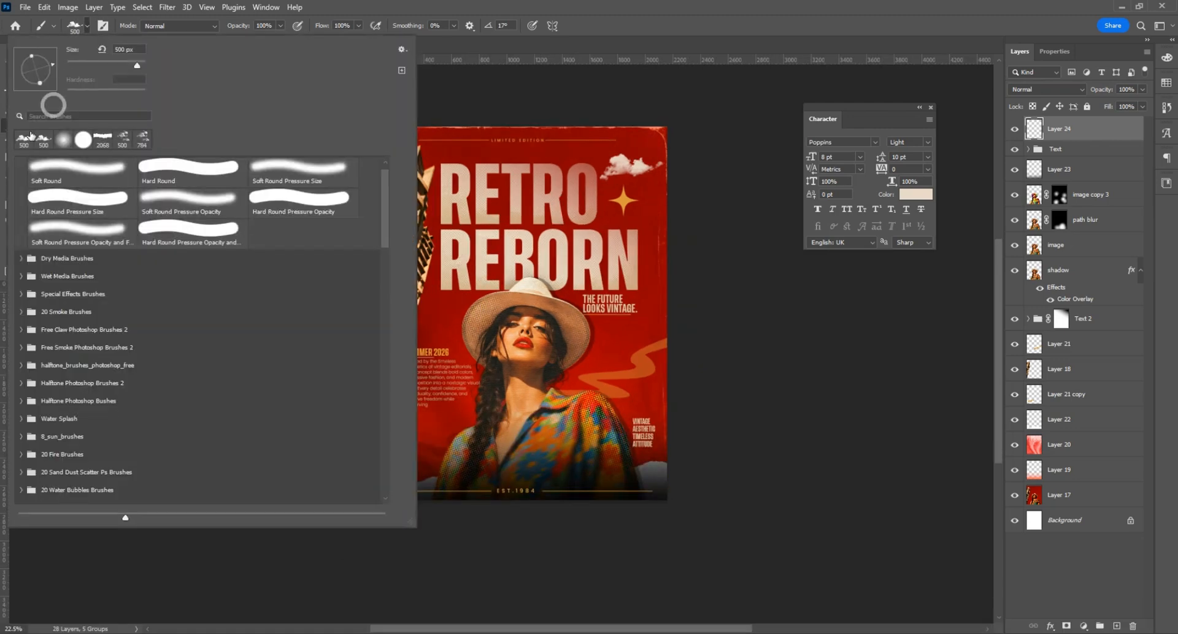
left_click(121, 142)
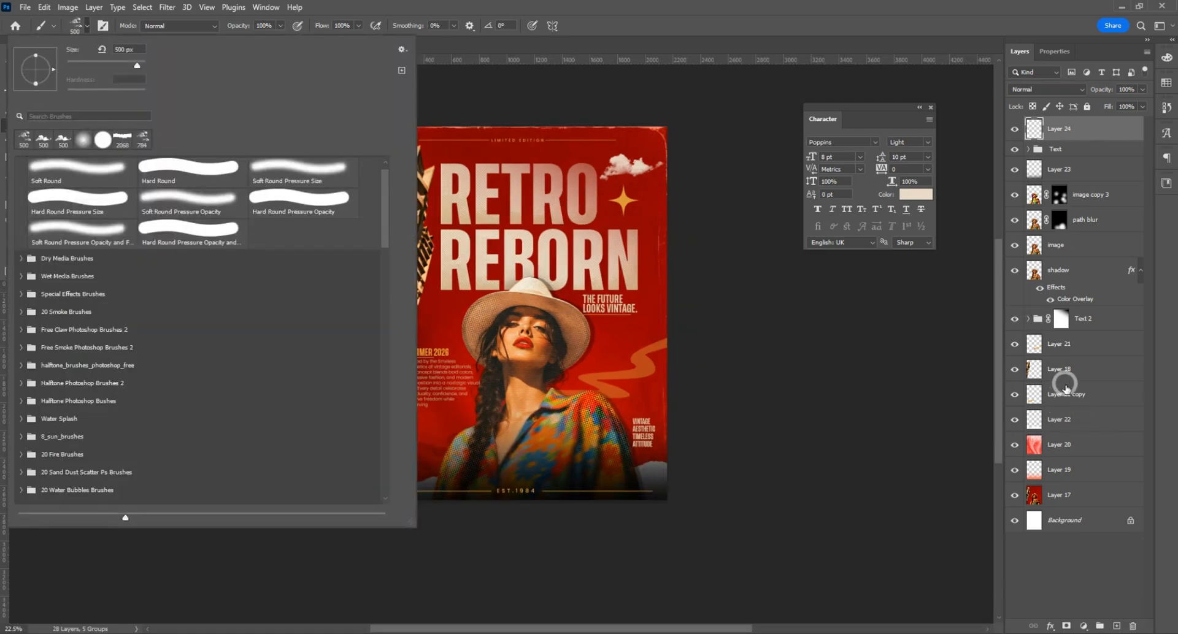
left_click(1065, 392)
left_click(1116, 626)
scroll(404, 297, "up", 1)
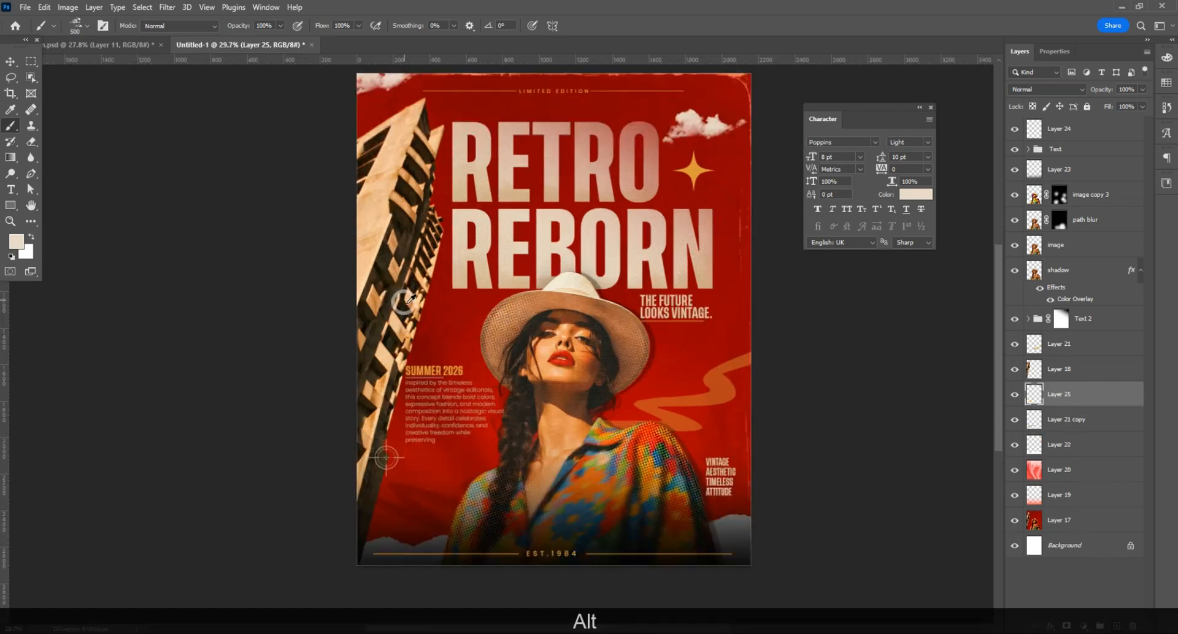
scroll(415, 321, "down", 1)
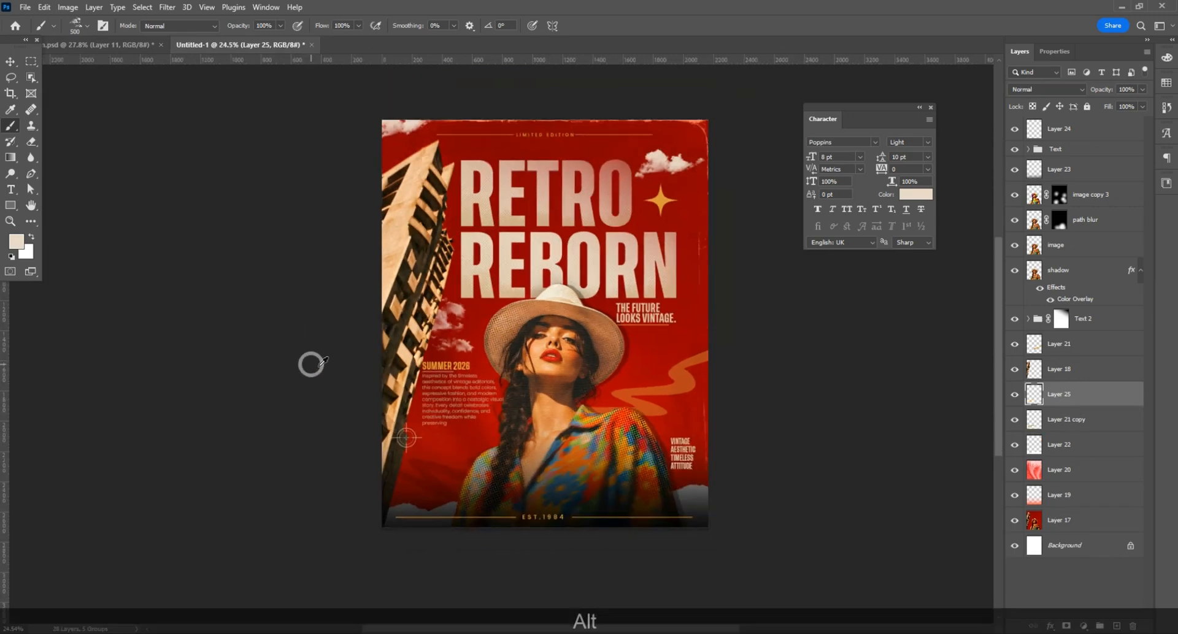
key("v")
scroll(663, 267, "up", 1)
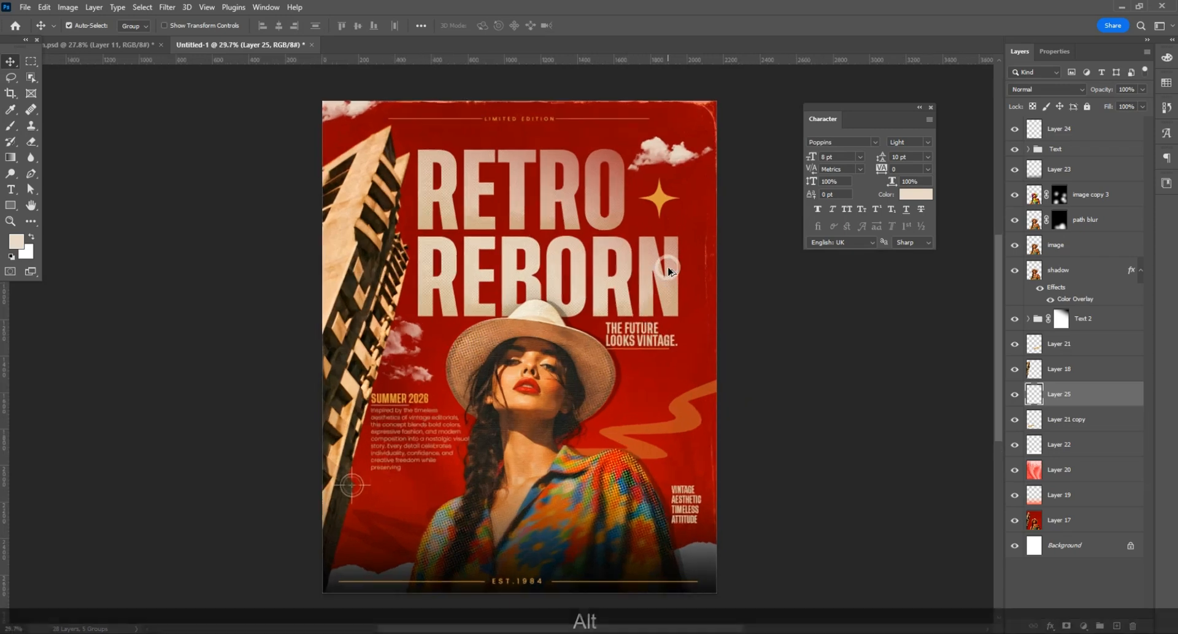
Step: Stamp all visible layers into a merged layer above Layer 24 and open it in the Camera Raw Filter
left_click(1059, 132)
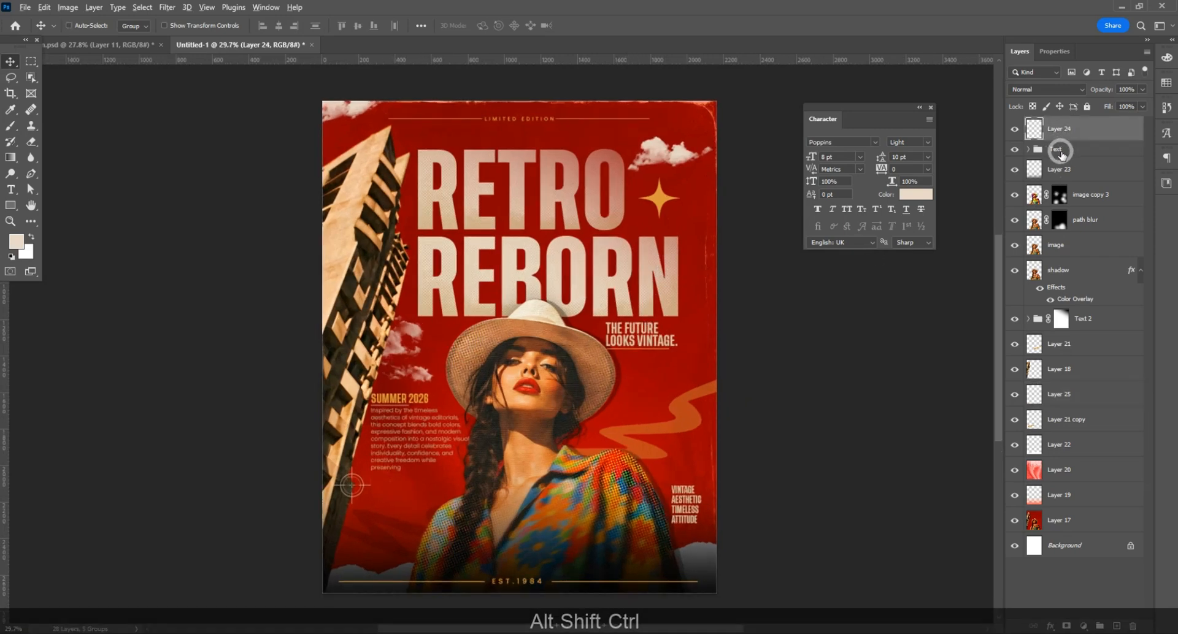
key("ctrl+alt+shift+e")
left_click(170, 11)
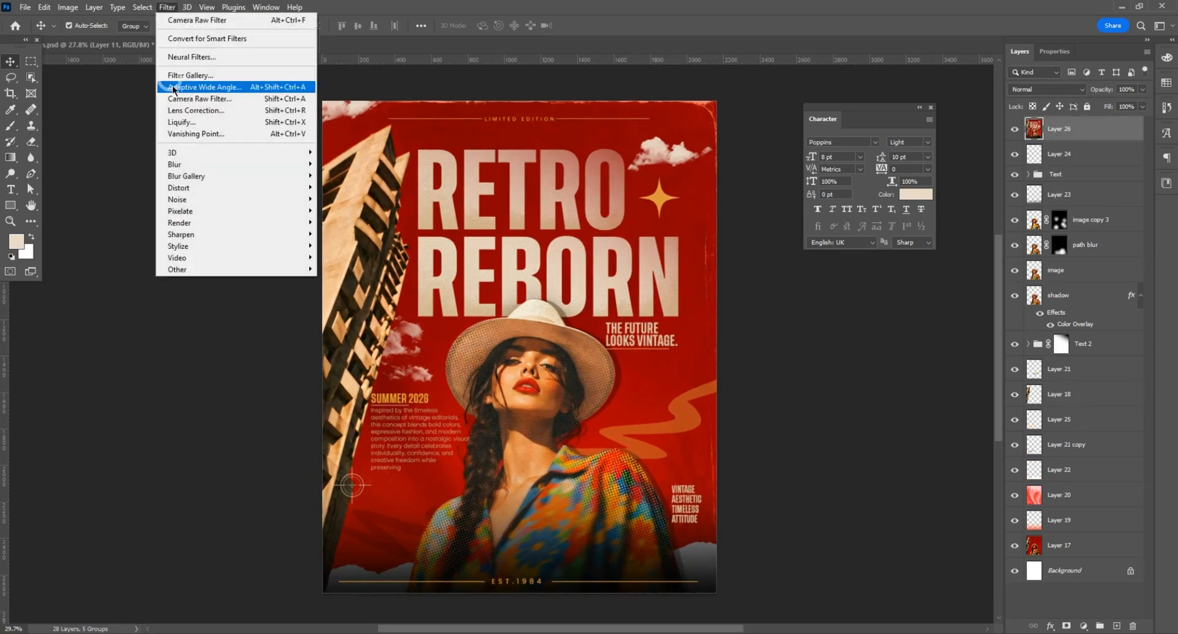
left_click(184, 95)
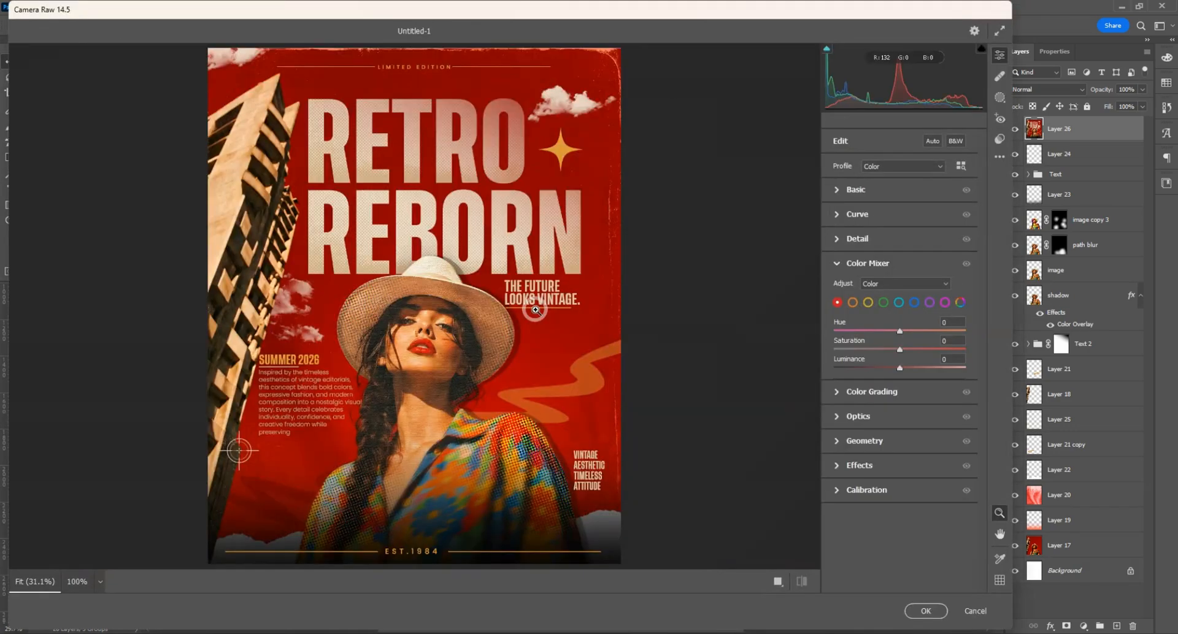
Step: Show before and after side by side, and set Contrast +14, Highlights +21, Shadows +7, Whites -1, Blacks +6, Texture +5 and Clarity +7
left_click(778, 582)
key("alt")
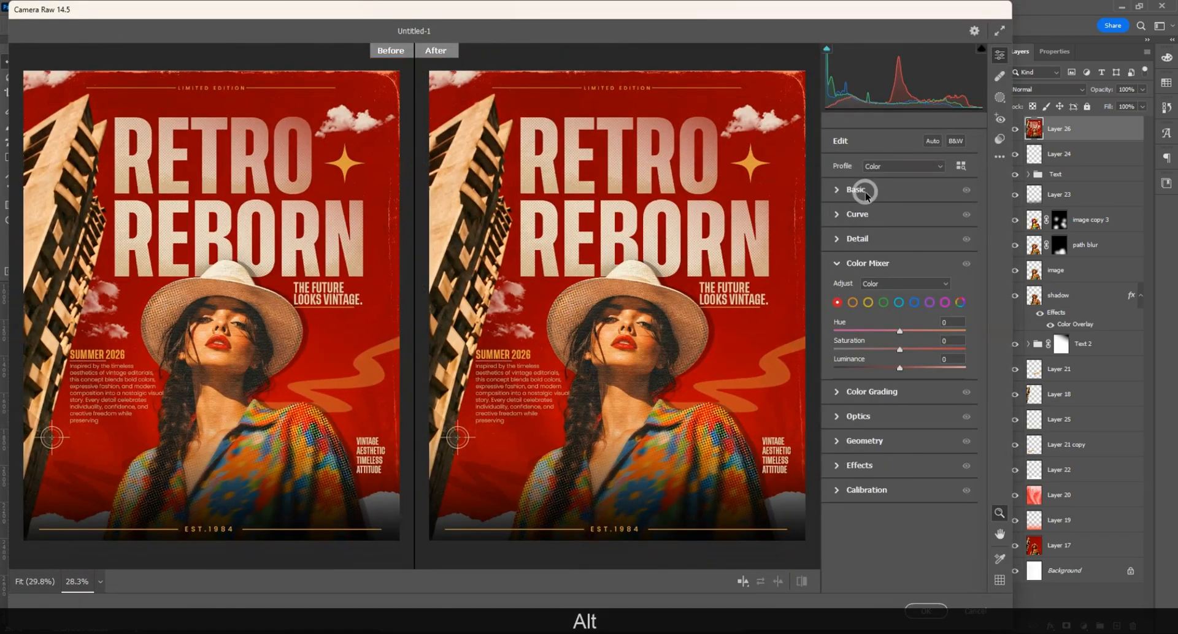
left_click(854, 189)
left_click_drag(900, 305, 905, 386)
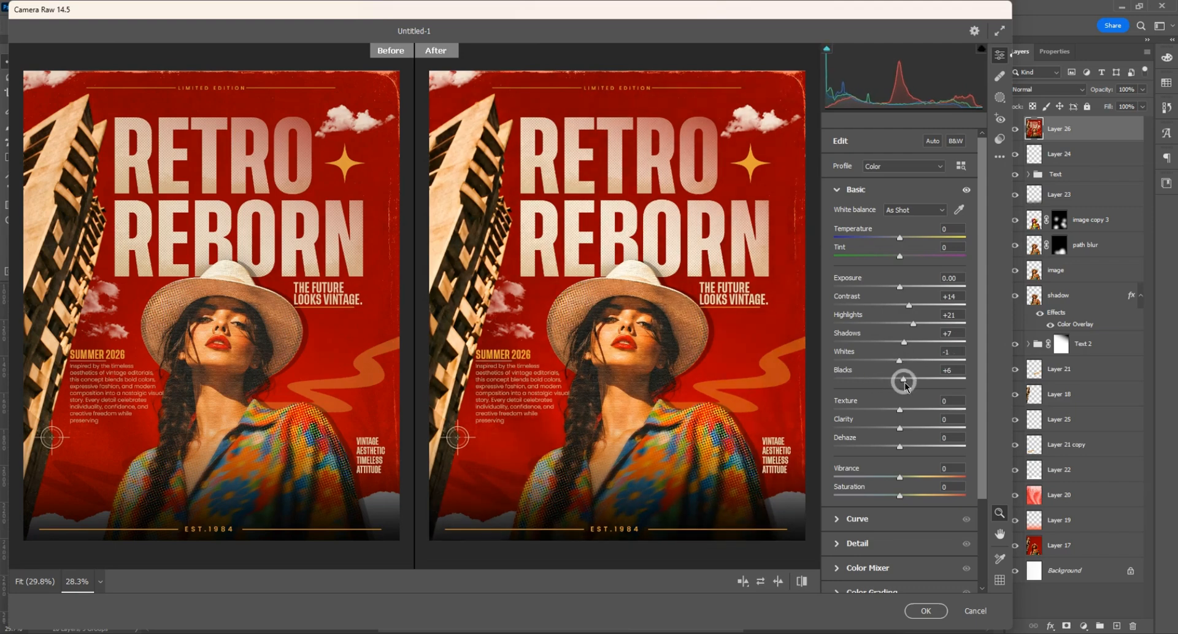
Step: Set Sharpening to 21 and the midtone luminance in Color Grading to -14, and apply the Camera Raw adjustments
left_click(874, 542)
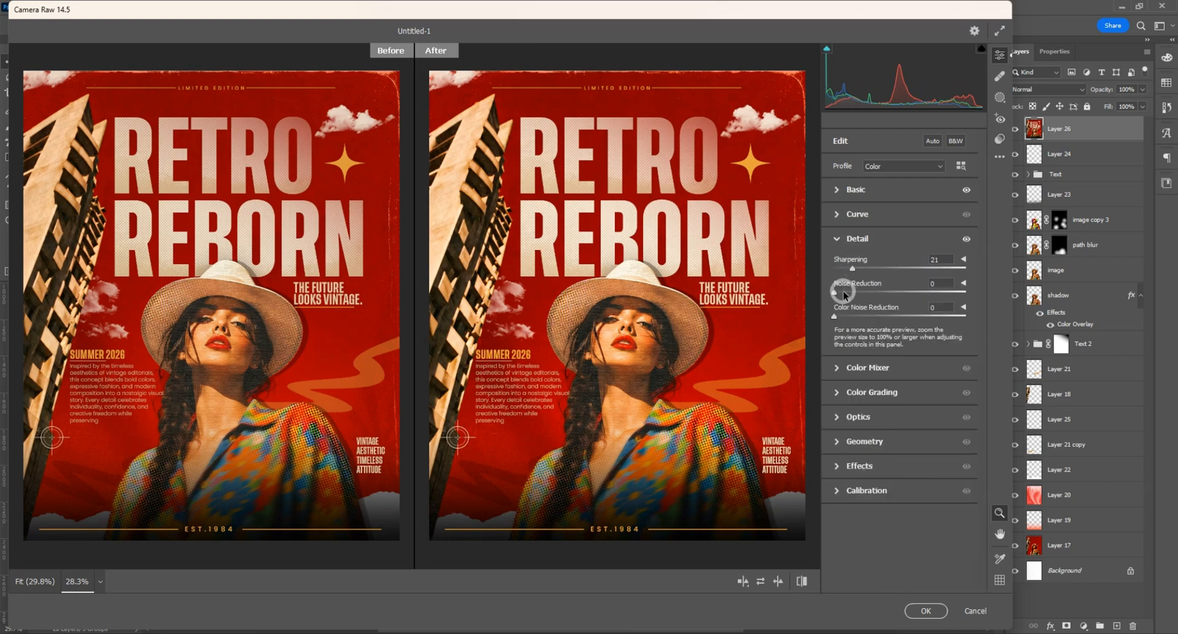
left_click(867, 393)
left_click_drag(899, 414, 895, 414)
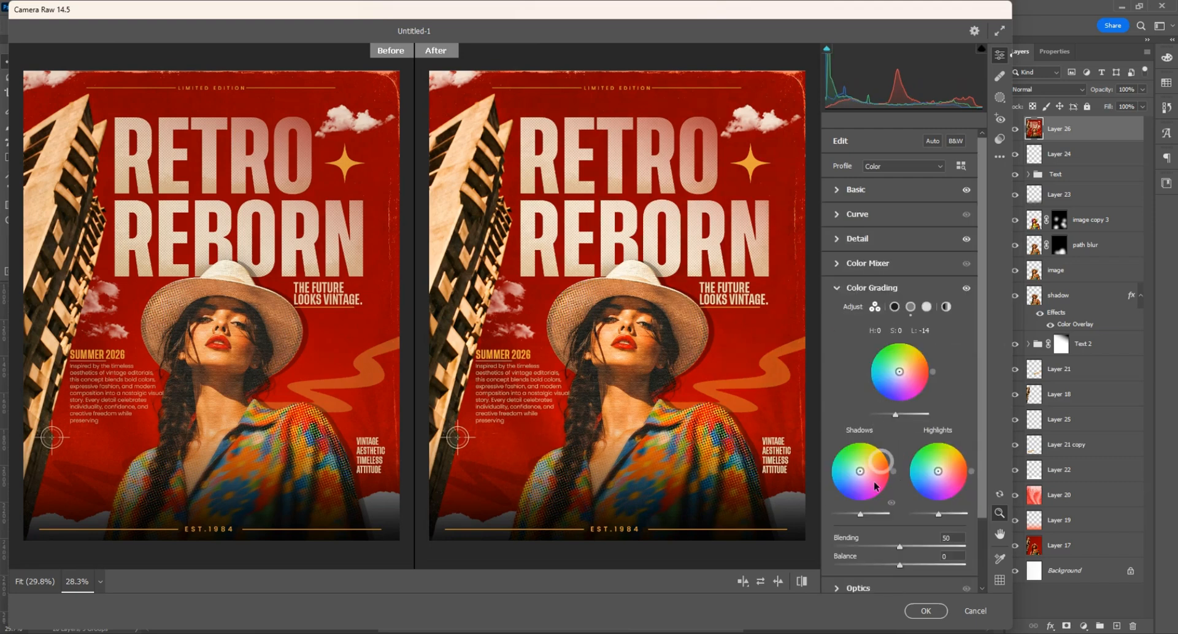
left_click(923, 611)
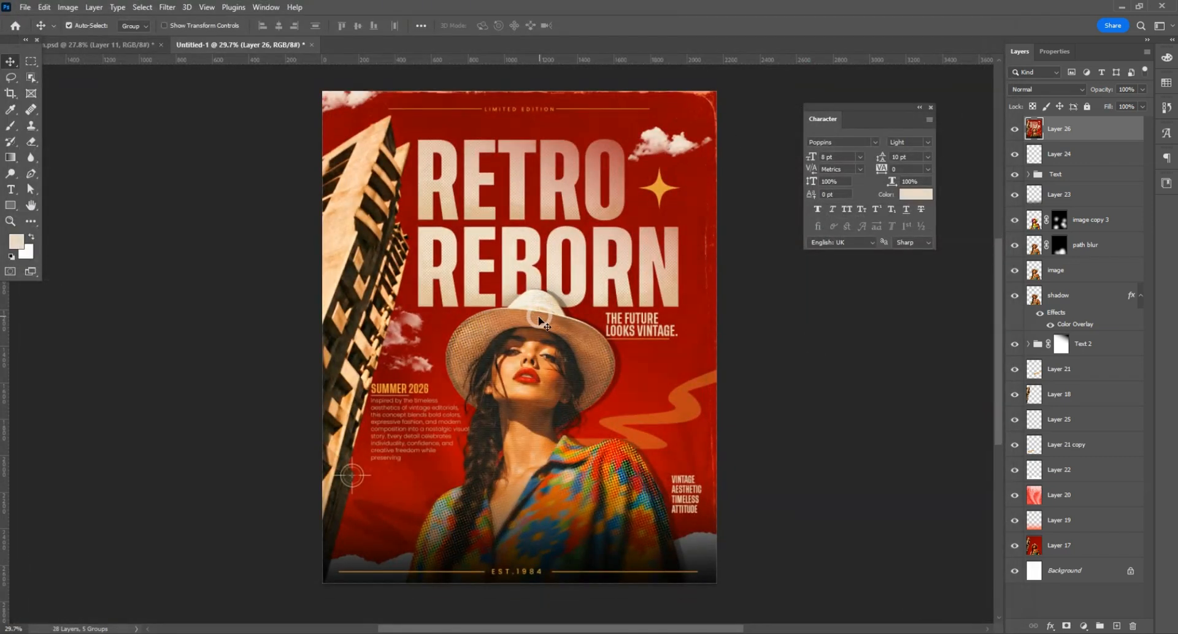
Step: Add 15% noise with Uniform distribution to the merged top layer
left_click(167, 7)
mouse_move(181, 200)
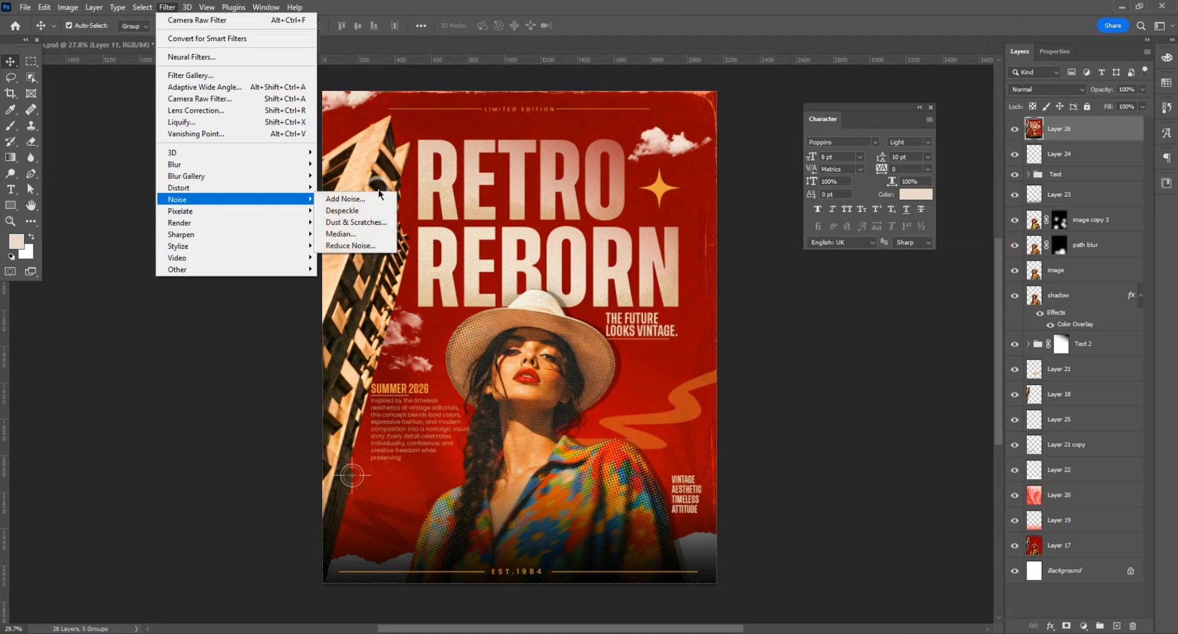
left_click(337, 197)
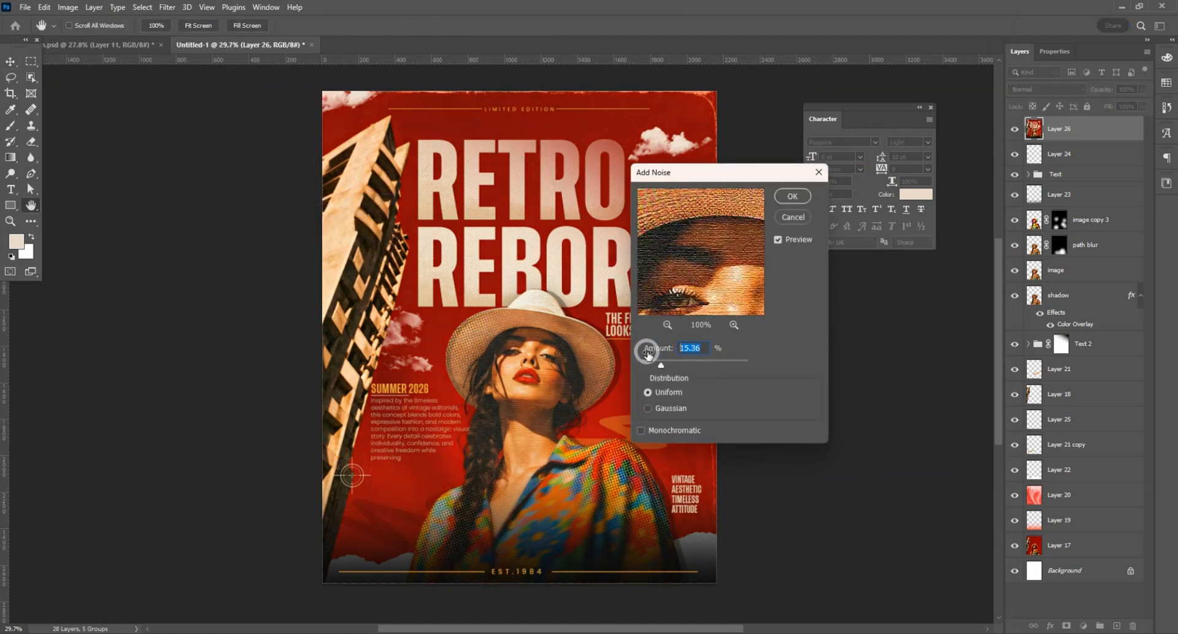
type("15")
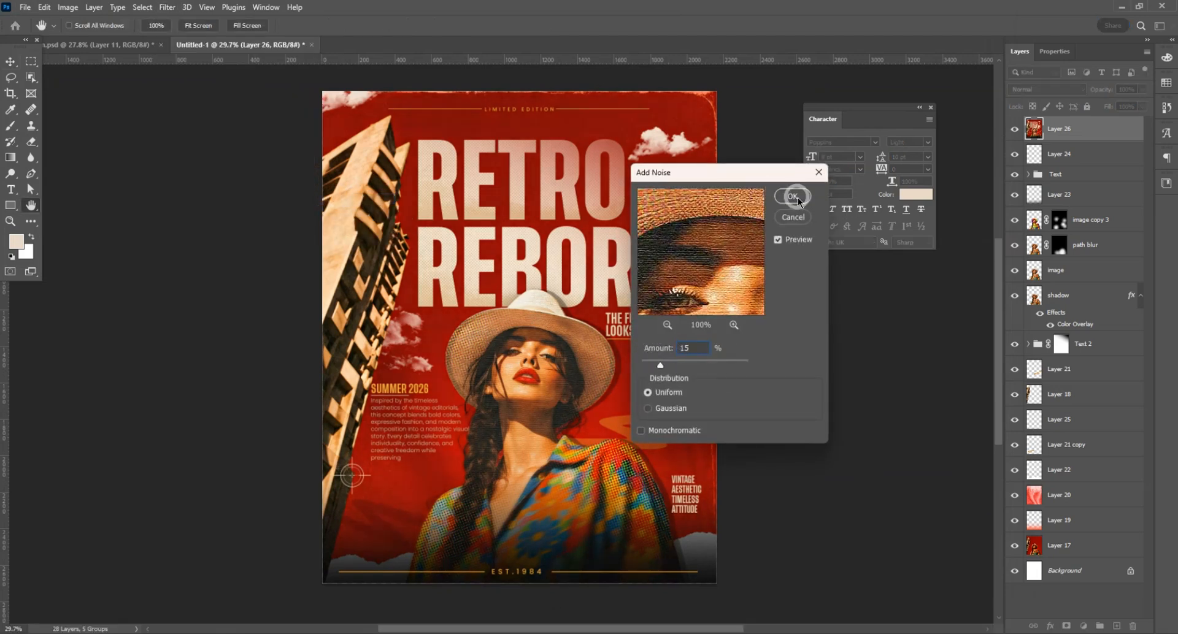
left_click(793, 196)
Step: Collapse the Character panel and examine the grain and grading up close across the title, woman, building and clouds
scroll(481, 412, "up", 5, "alt")
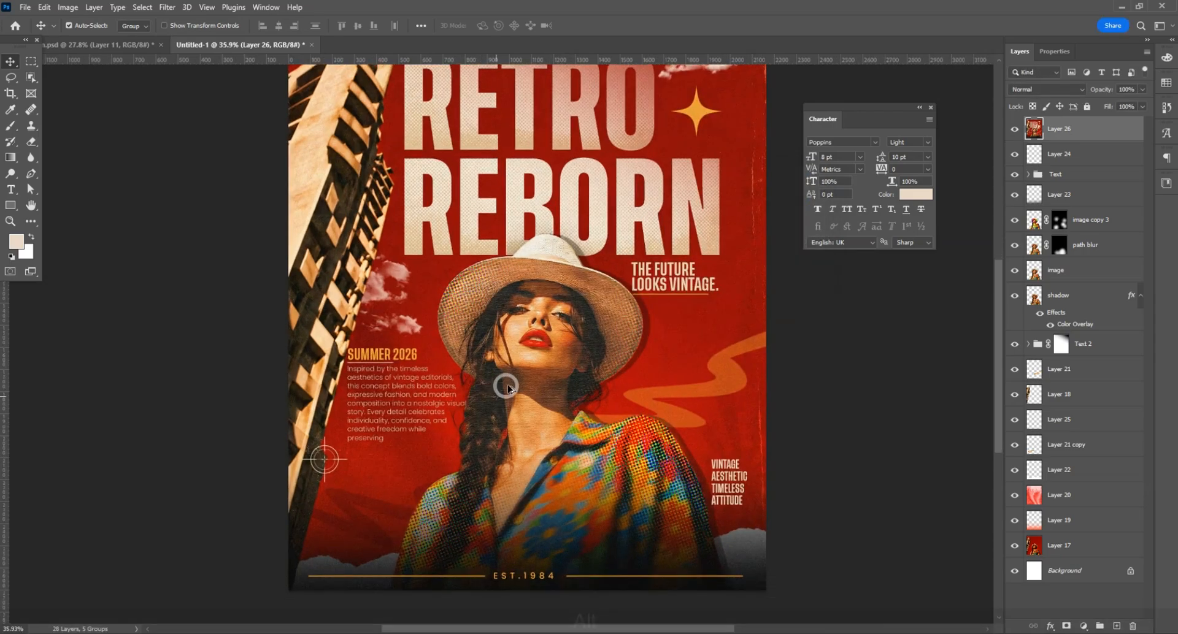
scroll(529, 367, "up", 5)
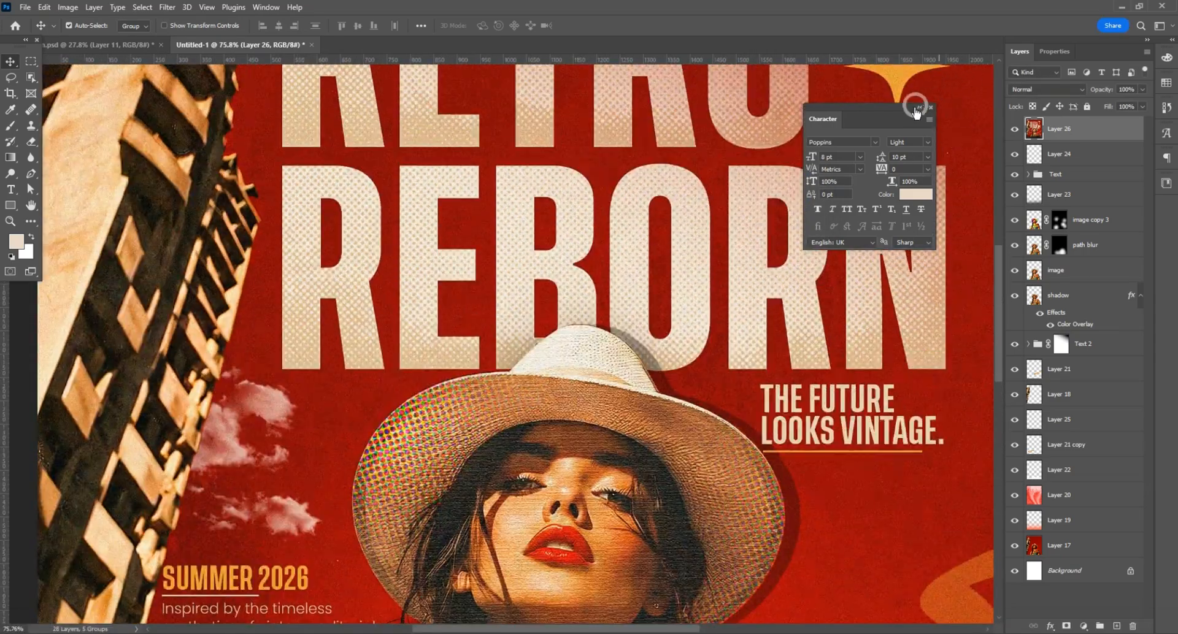
left_click(920, 107)
scroll(613, 349, "down", 3, "alt")
scroll(558, 411, "down", 4)
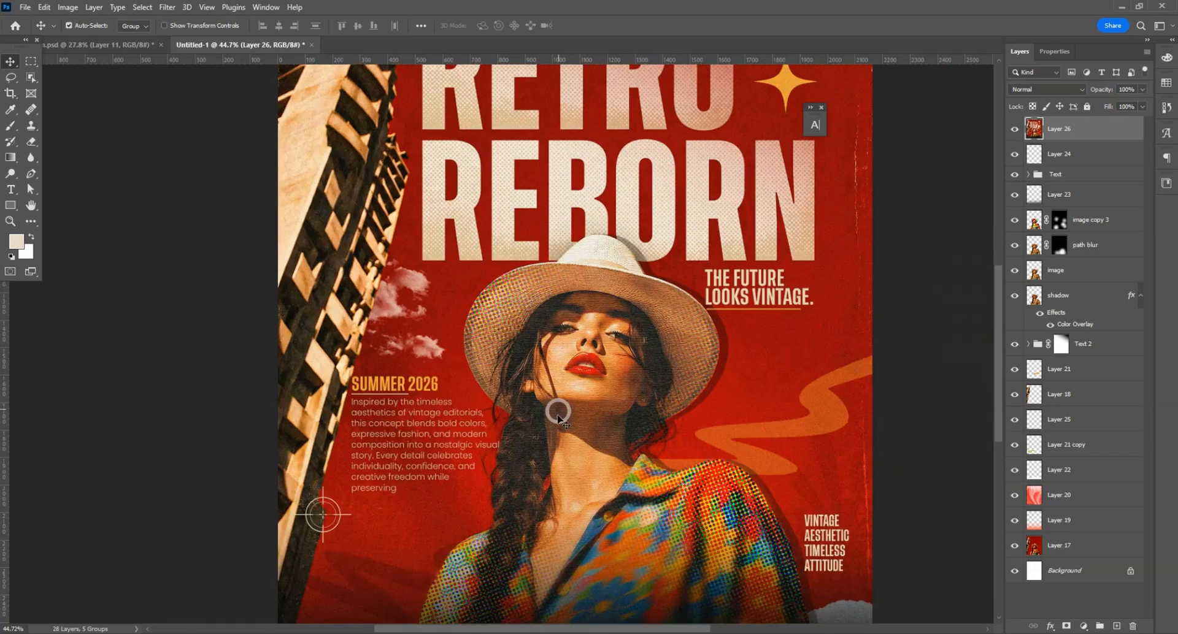
scroll(550, 441, "up", 1, "alt")
scroll(550, 447, "up", 6)
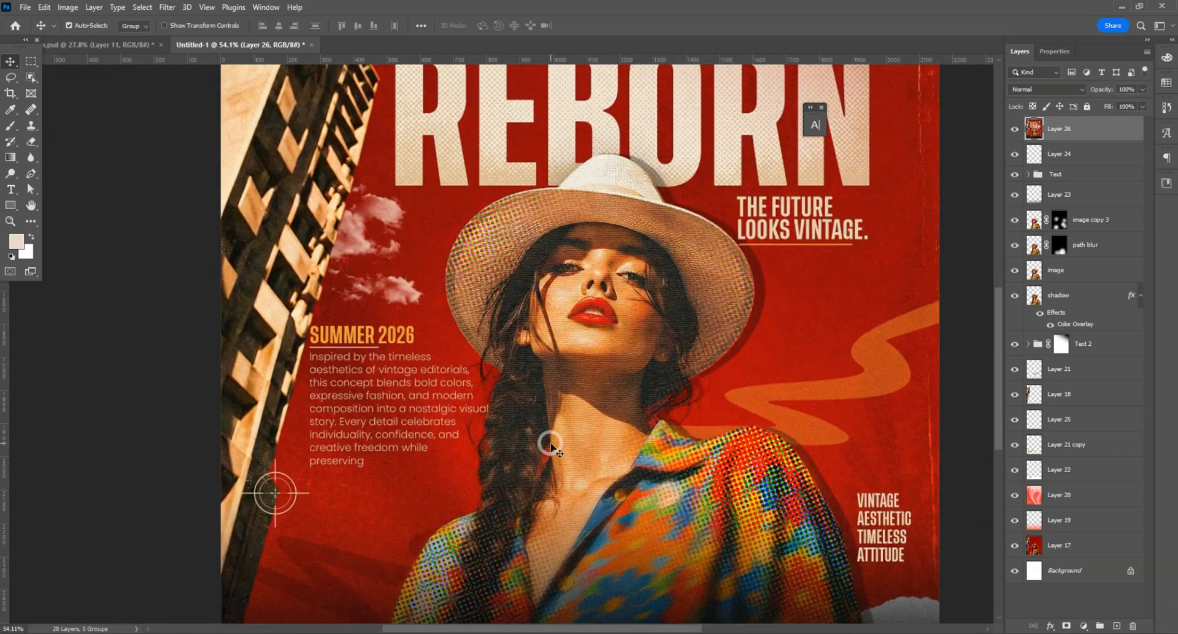
scroll(551, 448, "up", 4)
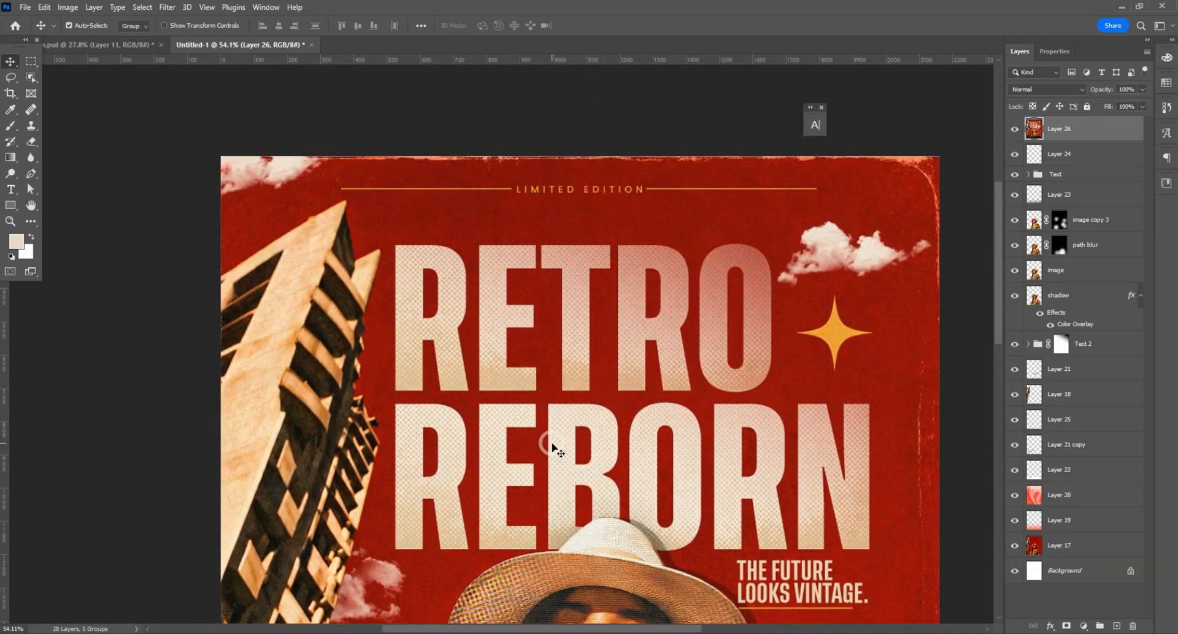
scroll(551, 448, "down", 3)
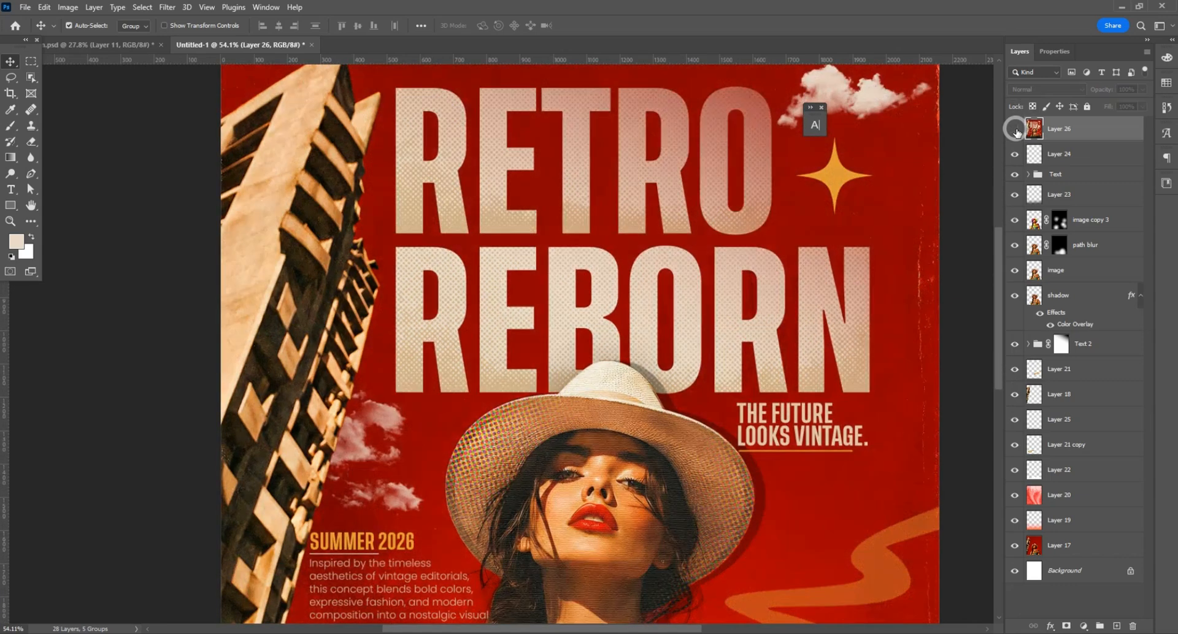